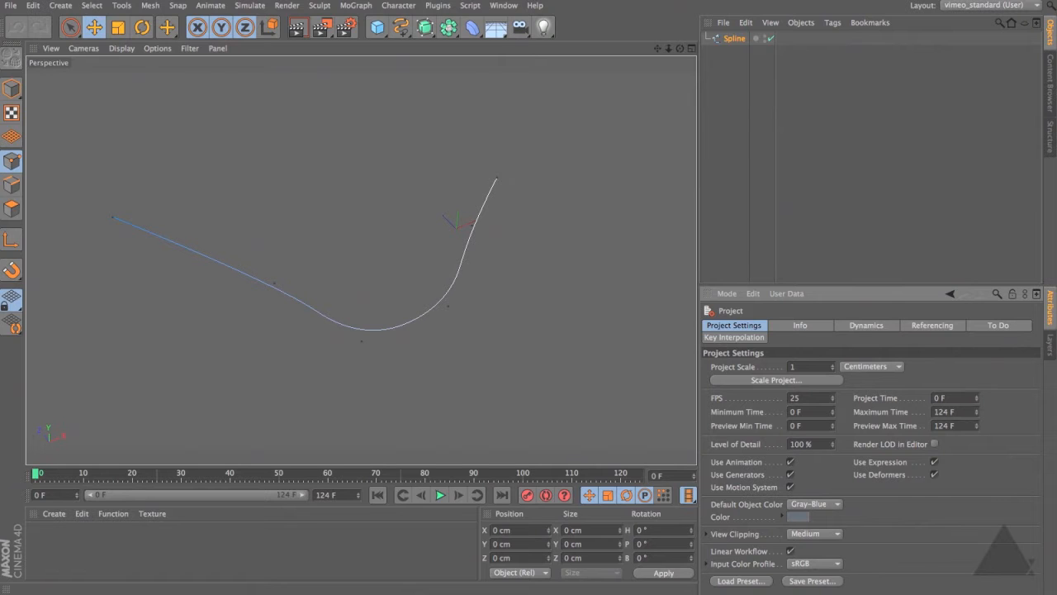
Step: Add a camera, give it an Align to Spline tag, and assign the spline as the tag's path
{"action": "left_click_drag", "start_coordinate": [404, 276], "coordinate": [371, 267], "text": "alt"}
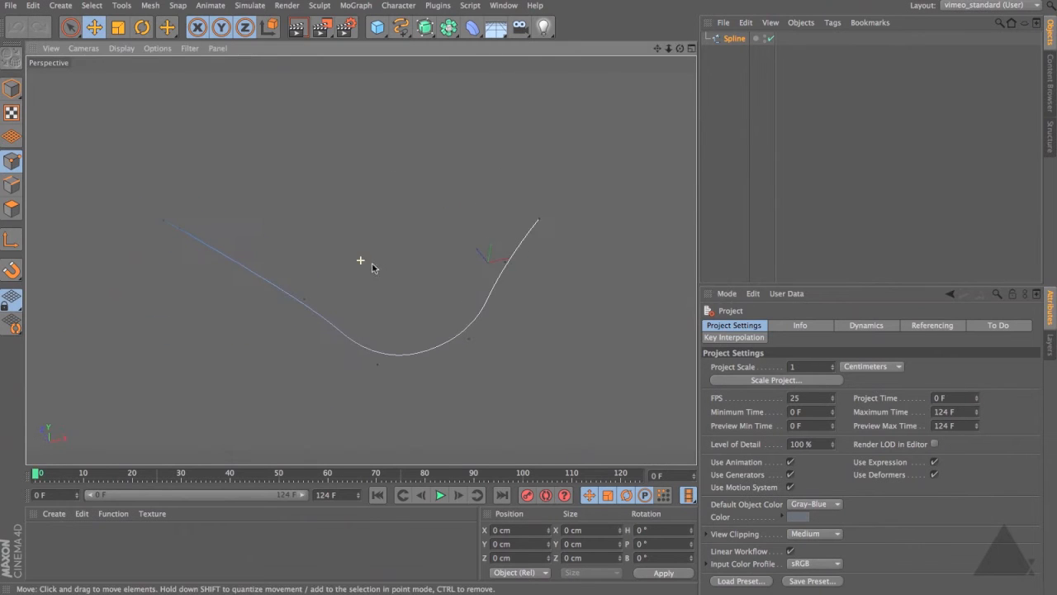
{"action": "left_click", "coordinate": [520, 27]}
{"action": "left_click", "coordinate": [832, 22]}
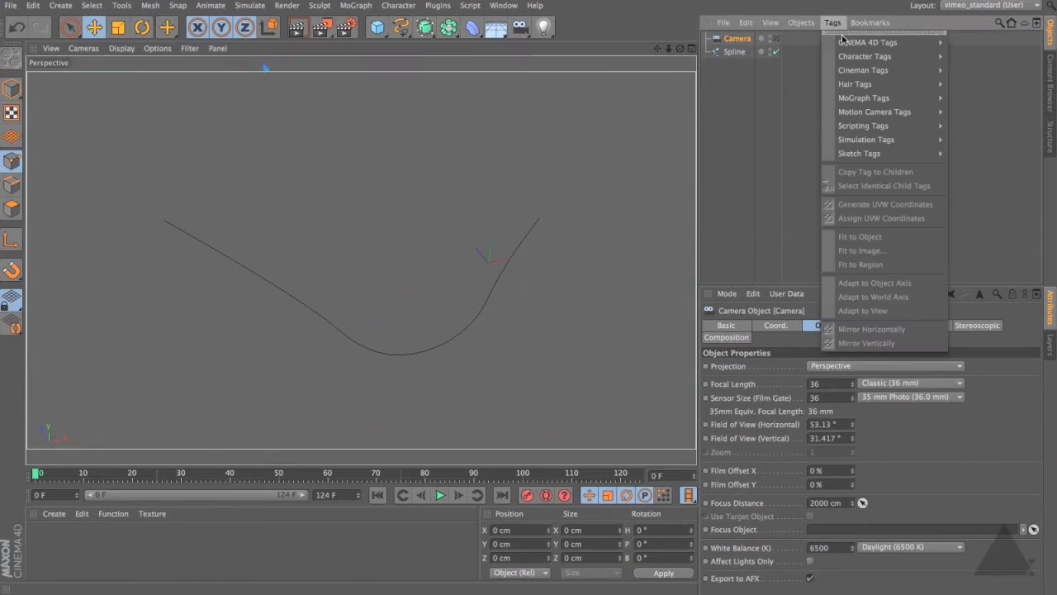
{"action": "mouse_move", "coordinate": [847, 43]}
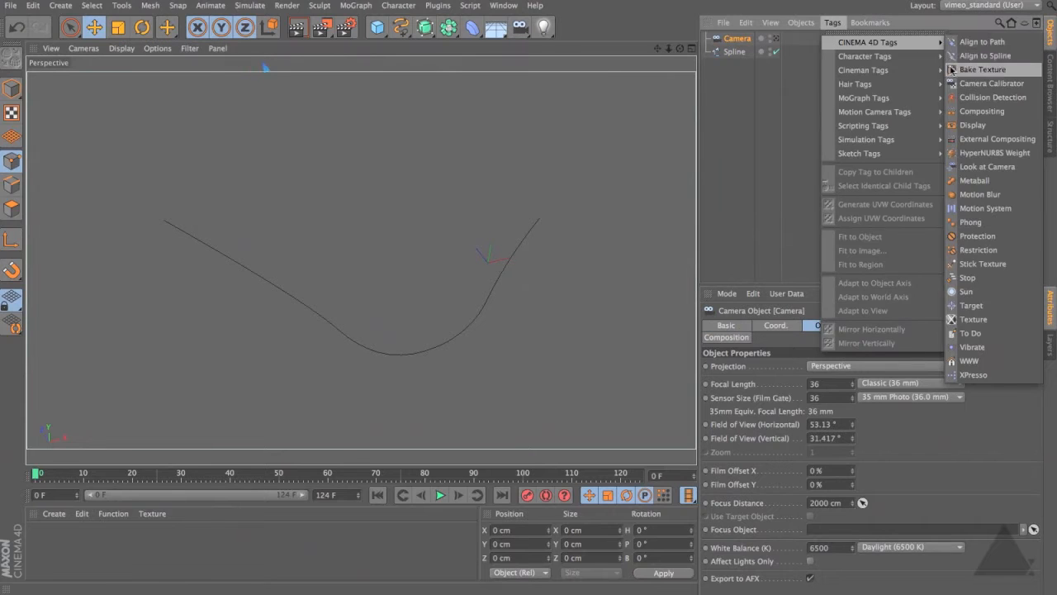
{"action": "left_click", "coordinate": [992, 56]}
{"action": "left_click_drag", "start_coordinate": [725, 52], "coordinate": [779, 356]}
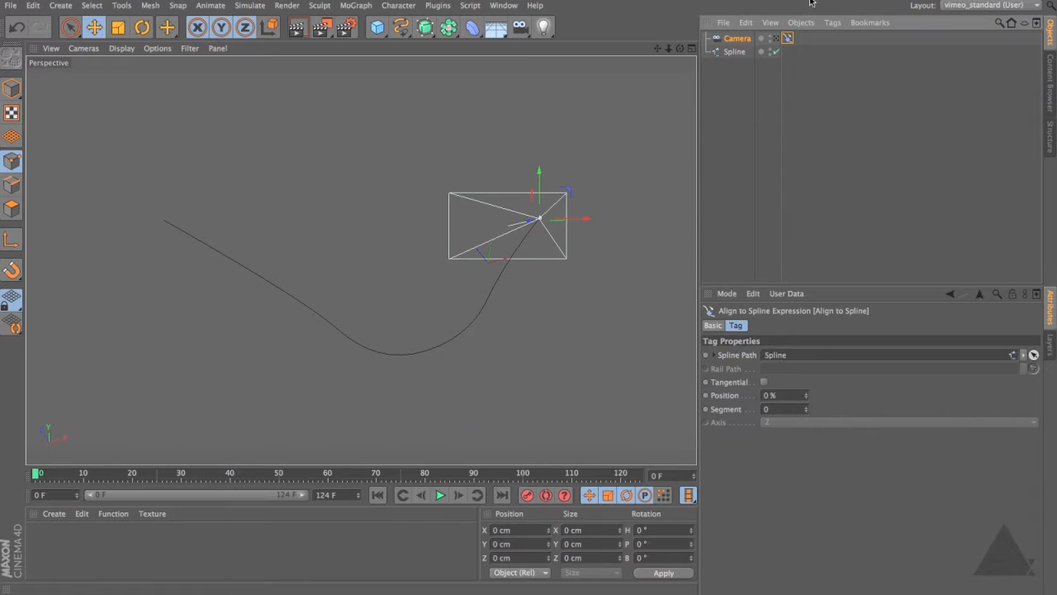
Step: Look through the new camera and enable Tangential alignment on its tag, checking its travel along the spline from the top view
{"action": "left_click", "coordinate": [777, 39]}
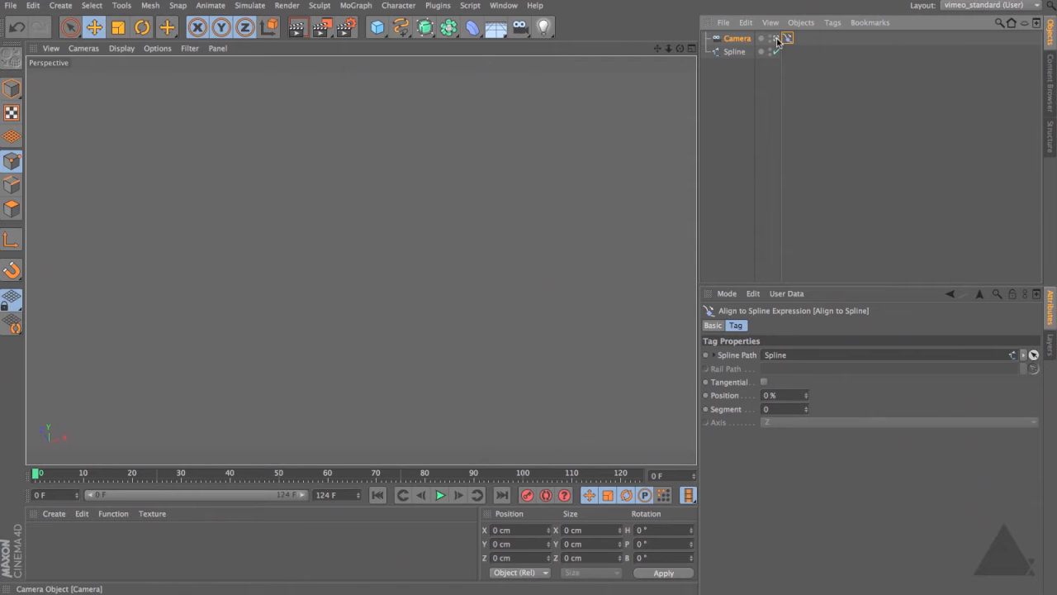
{"action": "left_click_drag", "start_coordinate": [806, 395], "coordinate": [818, 330]}
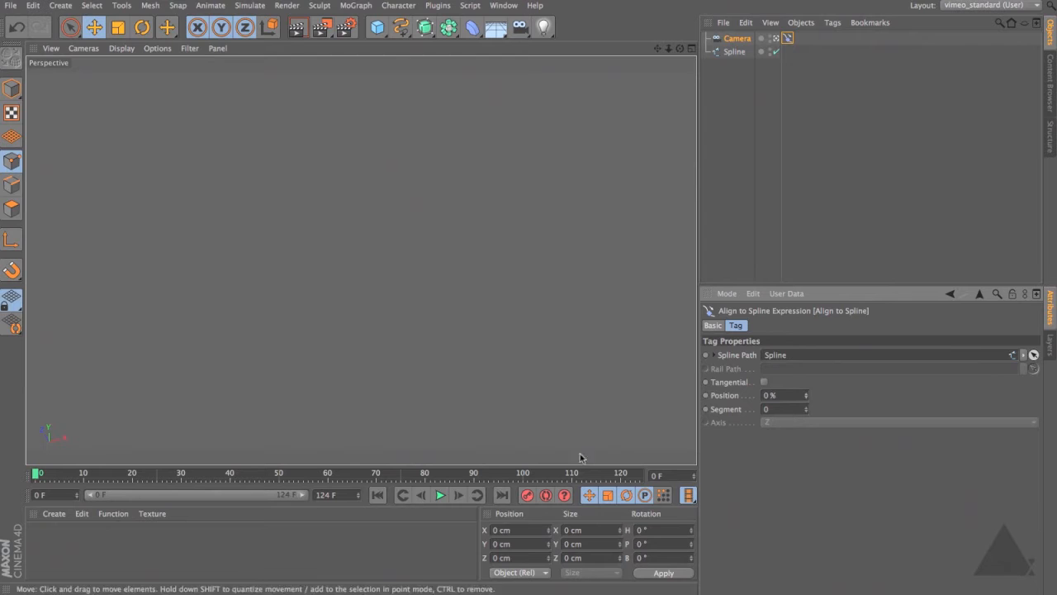
{"action": "key", "text": "F2"}
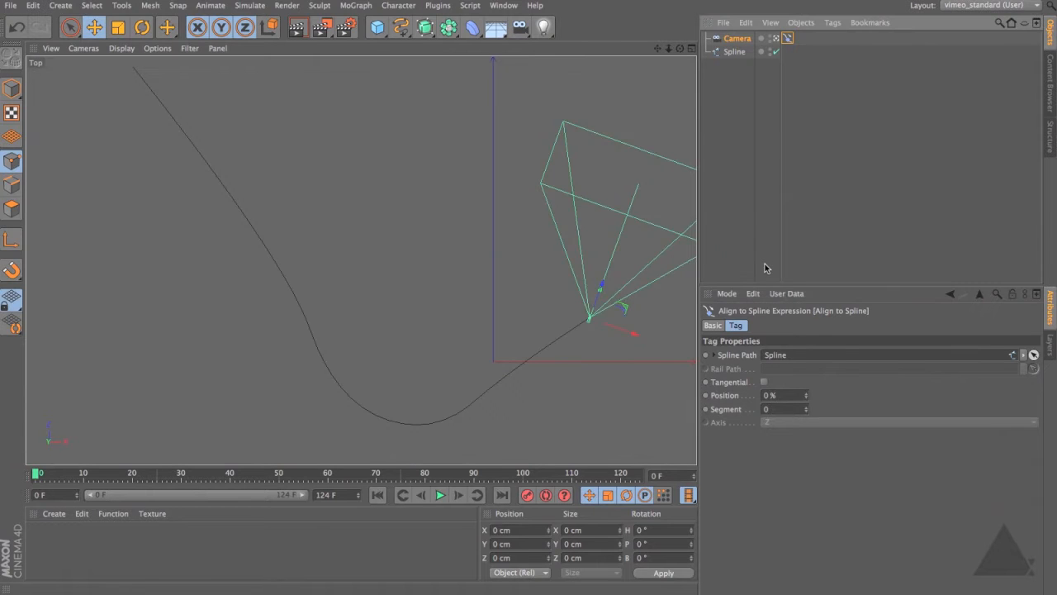
{"action": "mouse_move", "coordinate": [806, 394]}
{"action": "left_mouse_down"}
{"action": "mouse_move", "coordinate": [808, 330]}
{"action": "mouse_move", "coordinate": [807, 397]}
{"action": "left_mouse_up"}
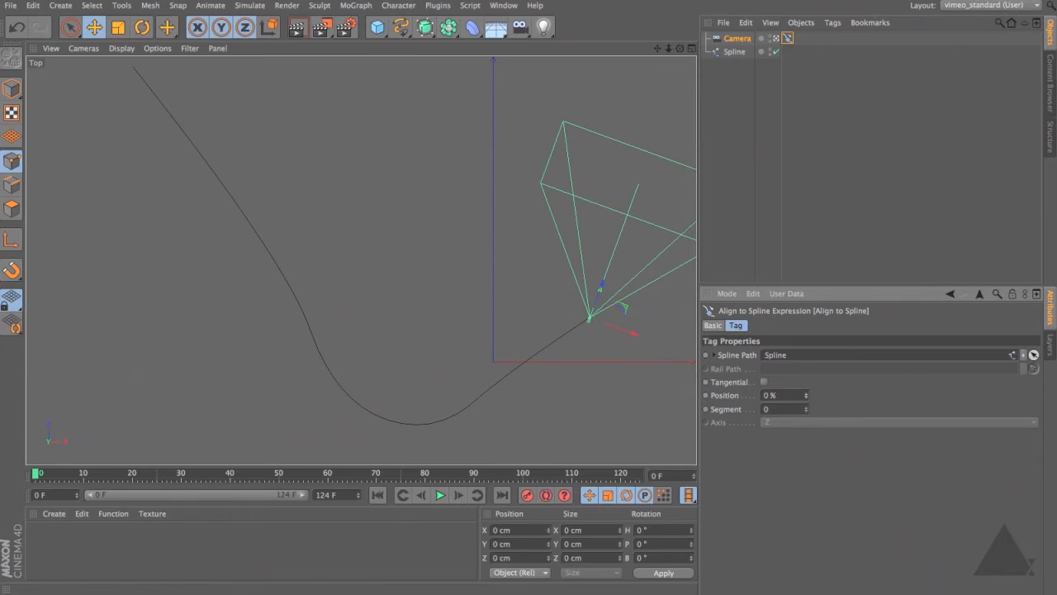
{"action": "left_click", "coordinate": [765, 382]}
{"action": "mouse_move", "coordinate": [805, 400]}
{"action": "left_mouse_down"}
{"action": "mouse_move", "coordinate": [806, 335]}
{"action": "mouse_move", "coordinate": [806, 400]}
{"action": "left_mouse_up"}
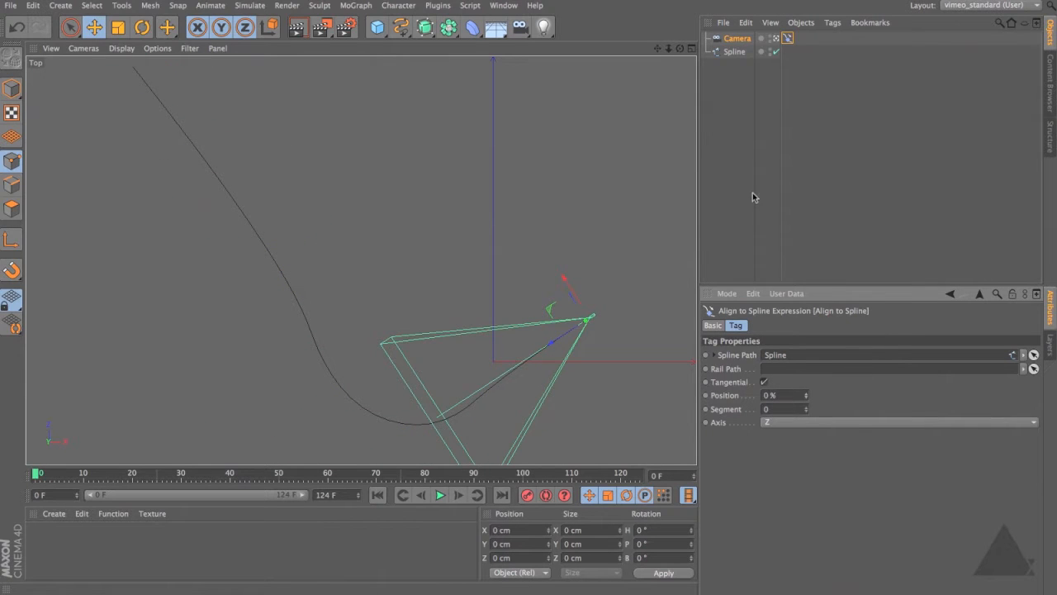
Step: Put the spline into a Sweep NURBS object and add a circle as the sweep profile
{"action": "left_click", "coordinate": [740, 54]}
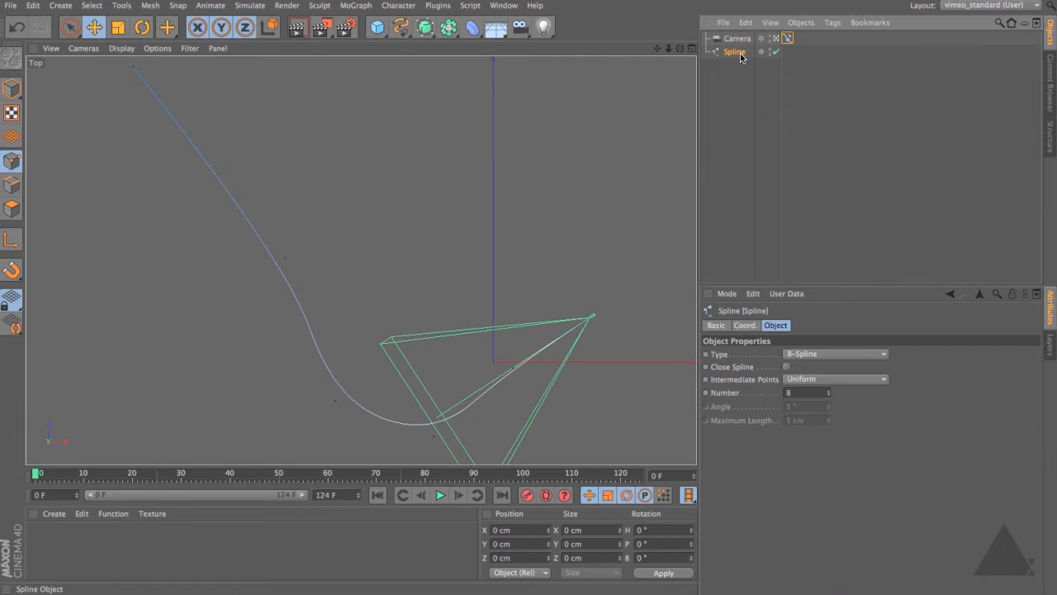
{"action": "left_click_drag", "start_coordinate": [425, 28], "coordinate": [468, 94]}
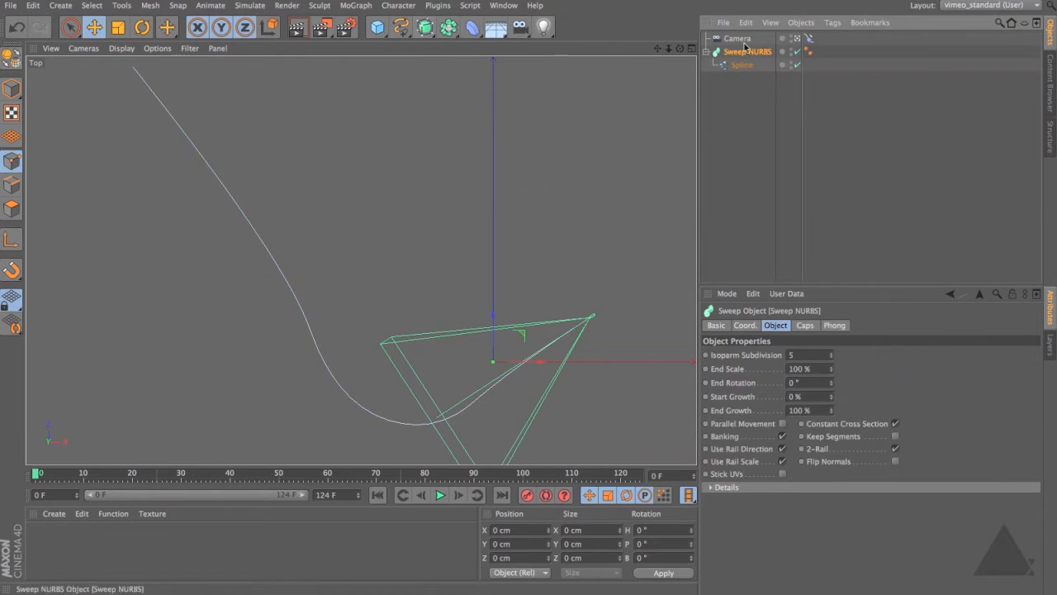
{"action": "left_click_drag", "start_coordinate": [401, 28], "coordinate": [506, 92]}
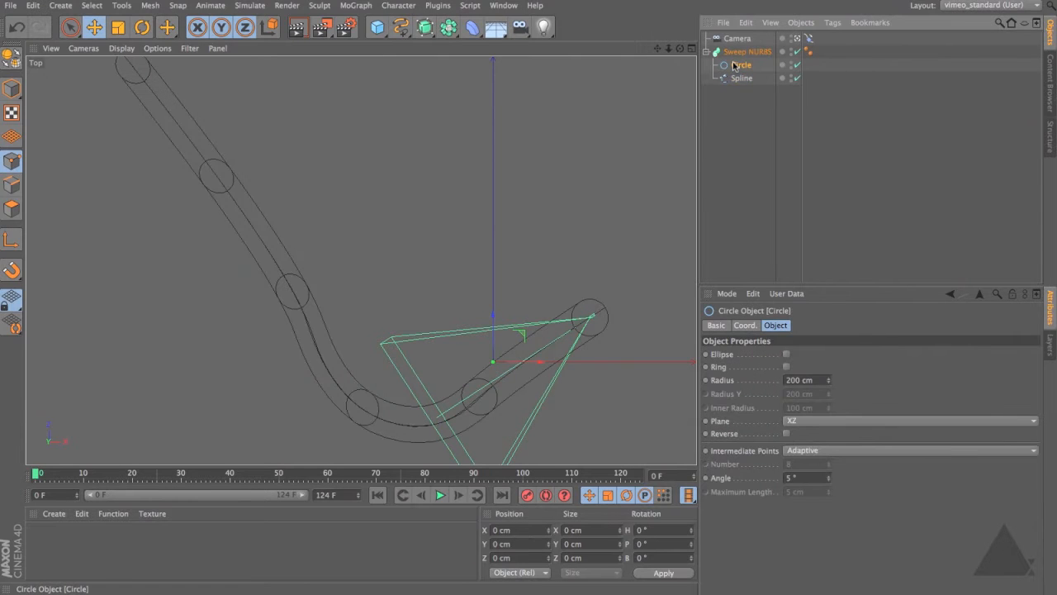
Step: Leave the camera view and set the circle profile's plane to XY so the sweep forms a tube
{"action": "key", "text": "F1"}
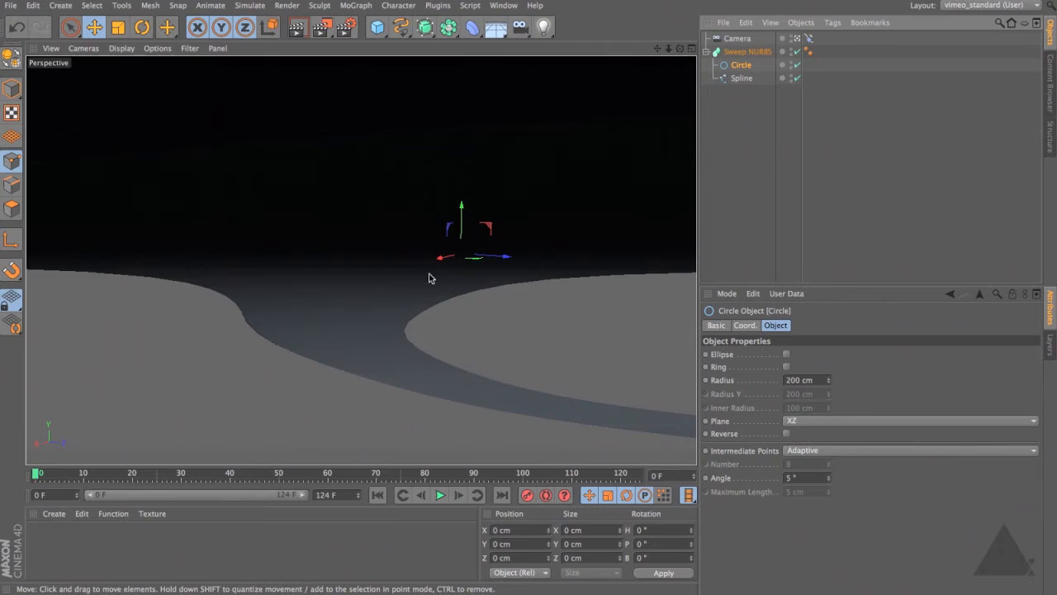
{"action": "left_click", "coordinate": [797, 39]}
{"action": "left_click_drag", "start_coordinate": [467, 375], "coordinate": [422, 238], "text": "alt"}
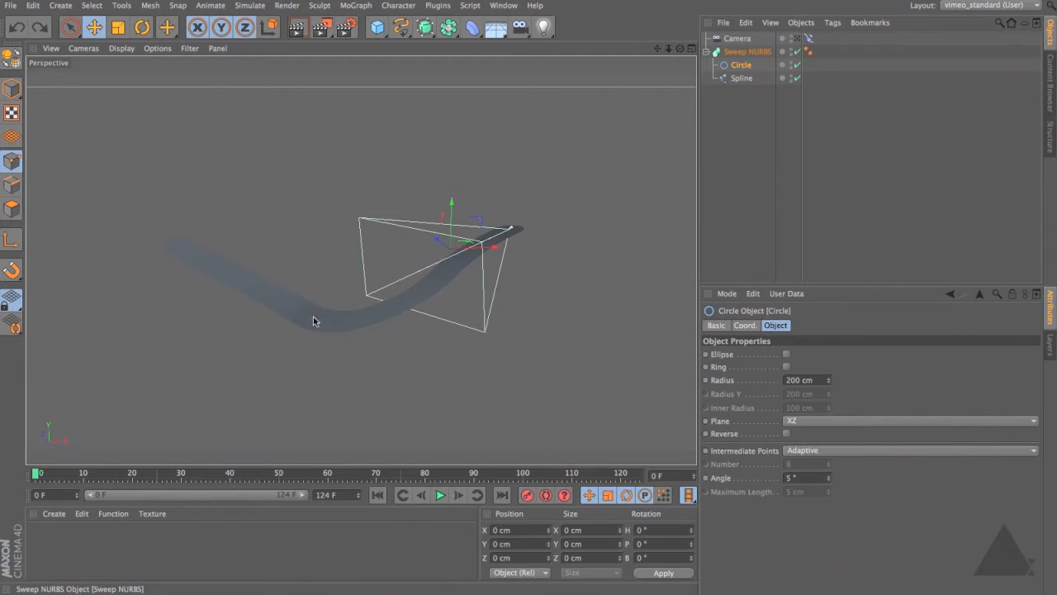
{"action": "left_click", "coordinate": [841, 421]}
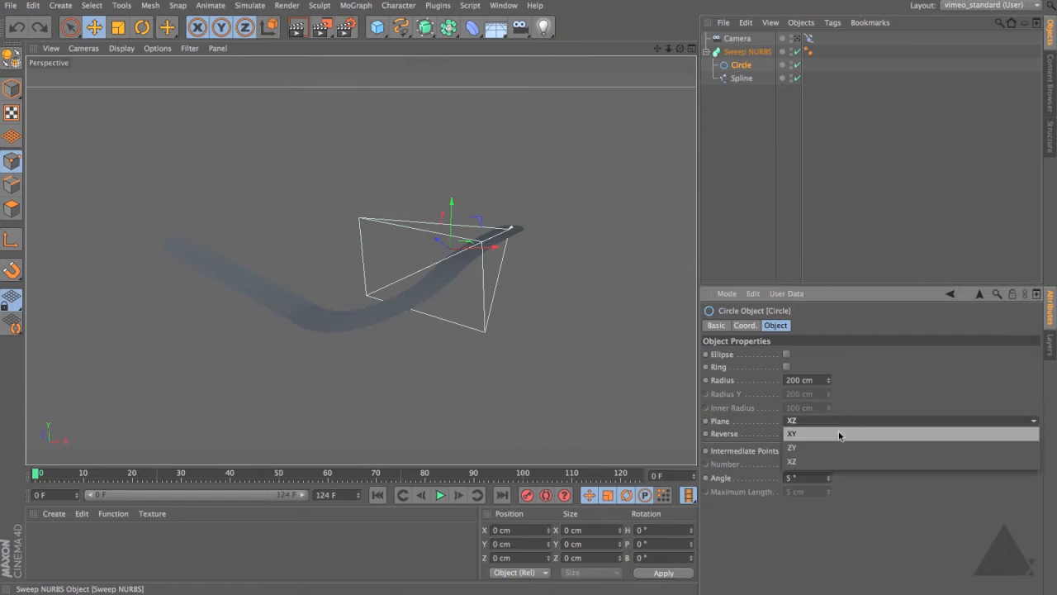
{"action": "left_click", "coordinate": [839, 435]}
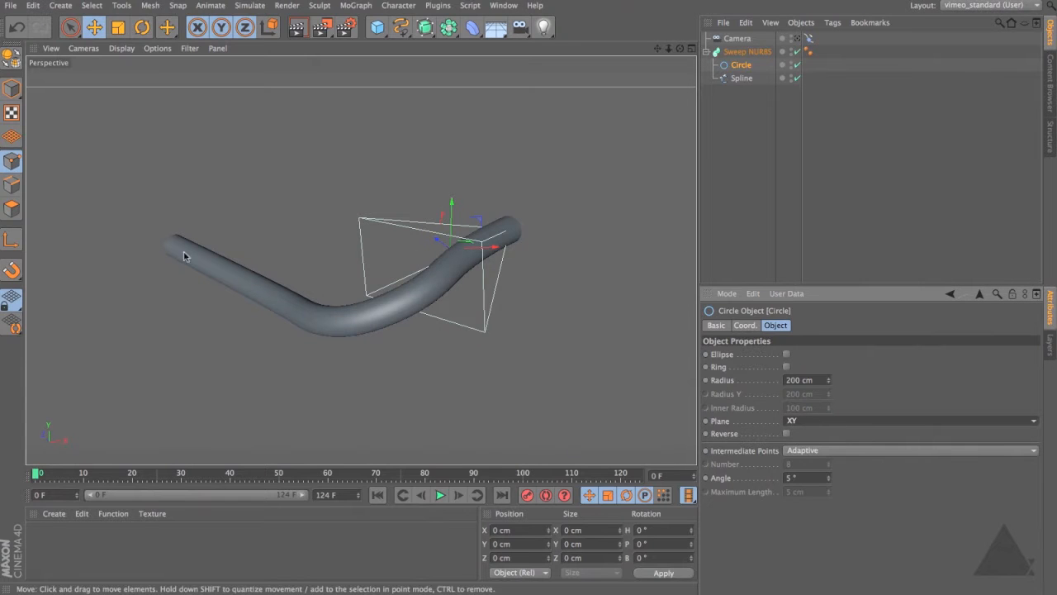
Step: Look through the camera again and preview its travel inside the tube with the Align to Spline position
{"action": "left_click", "coordinate": [797, 38]}
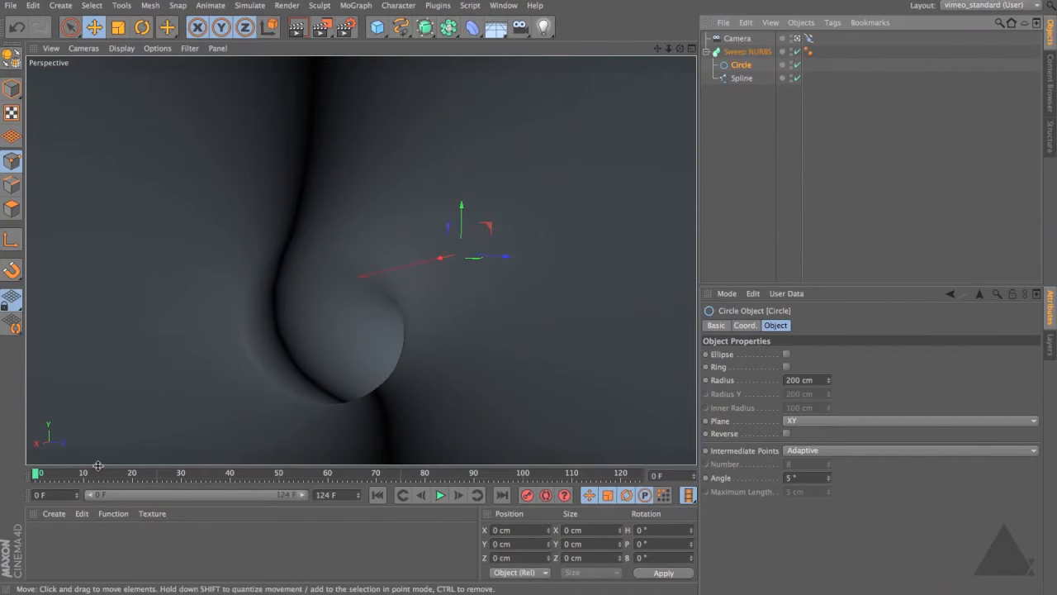
{"action": "left_click", "coordinate": [809, 38]}
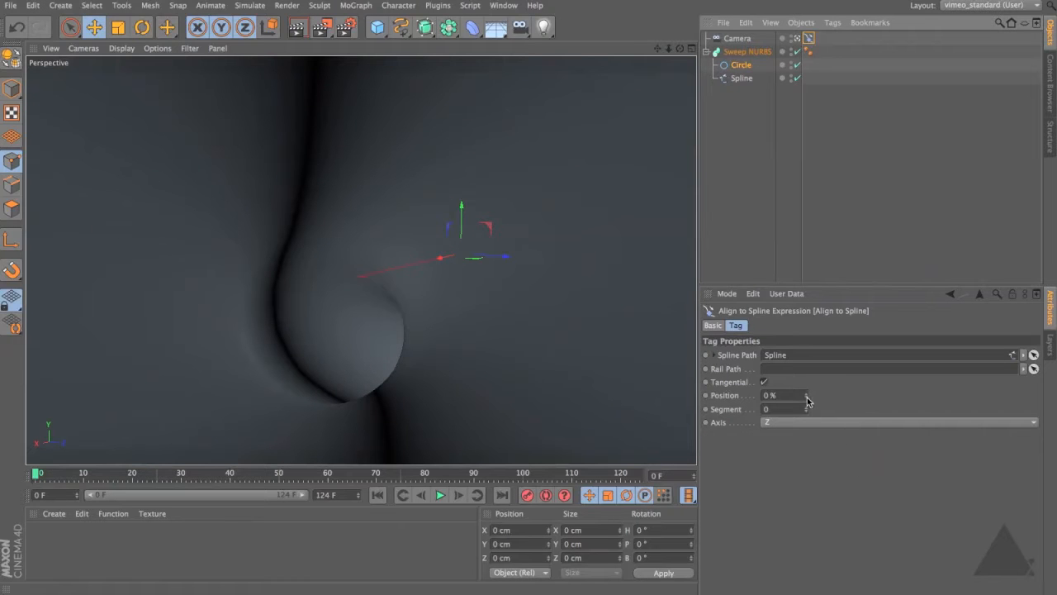
{"action": "mouse_move", "coordinate": [807, 398]}
{"action": "left_mouse_down"}
{"action": "mouse_move", "coordinate": [807, 323]}
{"action": "mouse_move", "coordinate": [807, 399]}
{"action": "left_mouse_up"}
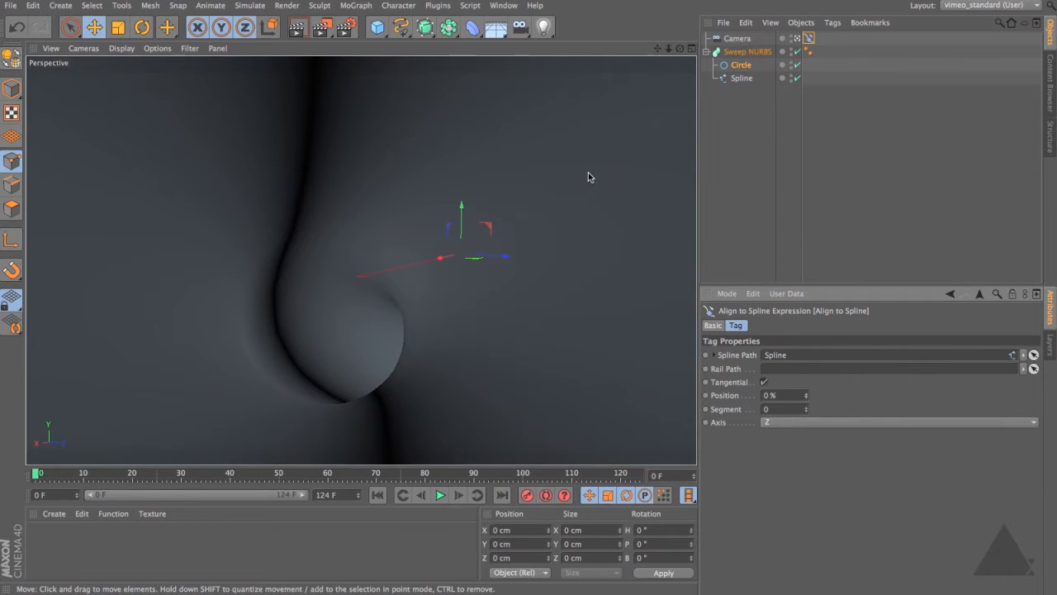
Step: Extend the timeline and its preview range to end at frame 399
{"action": "left_click", "coordinate": [342, 494]}
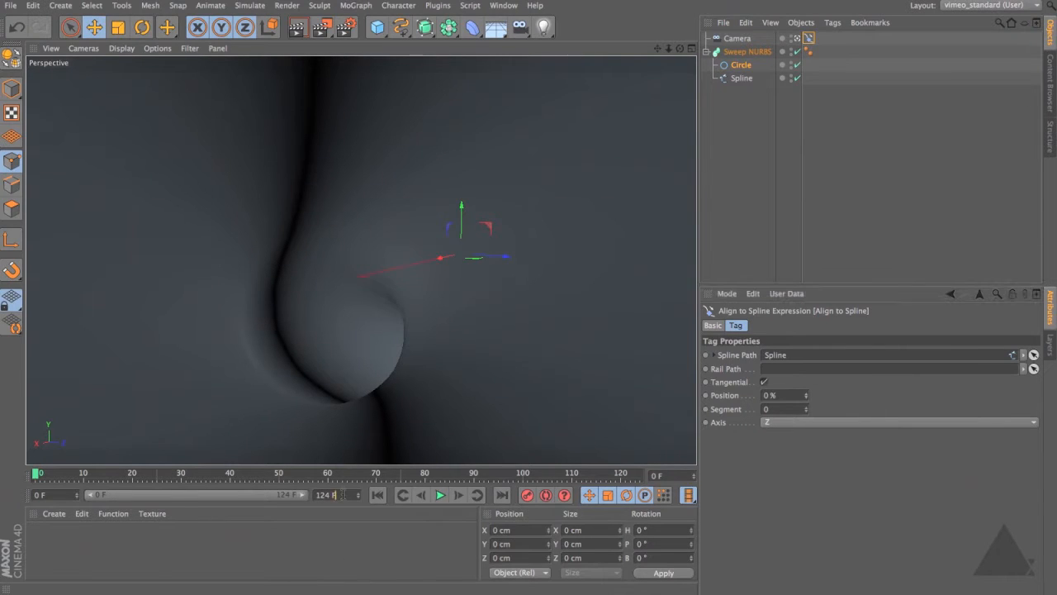
{"action": "type", "text": "399"}
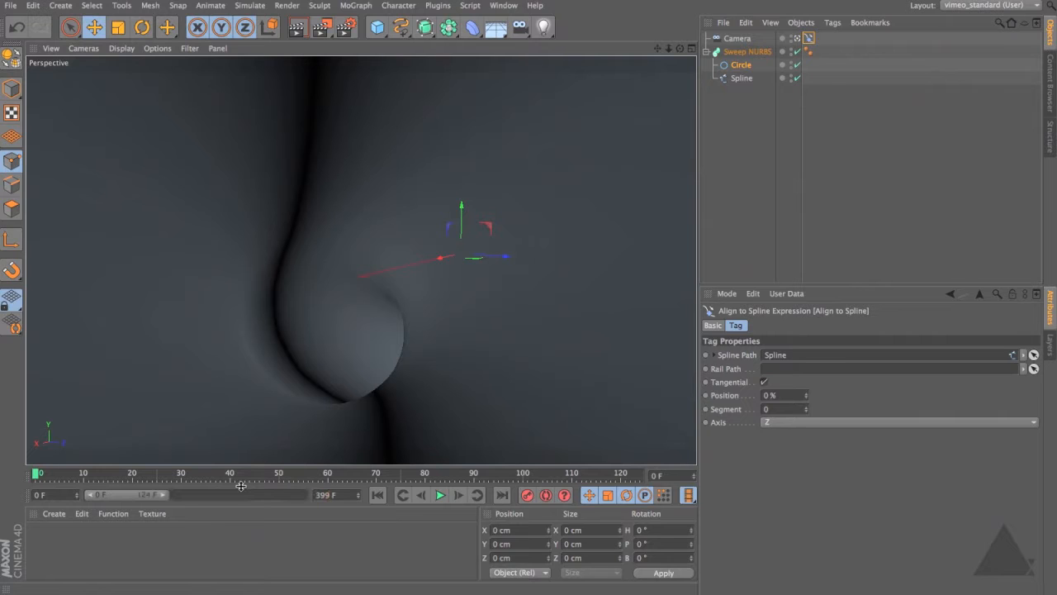
{"action": "key", "text": "Return"}
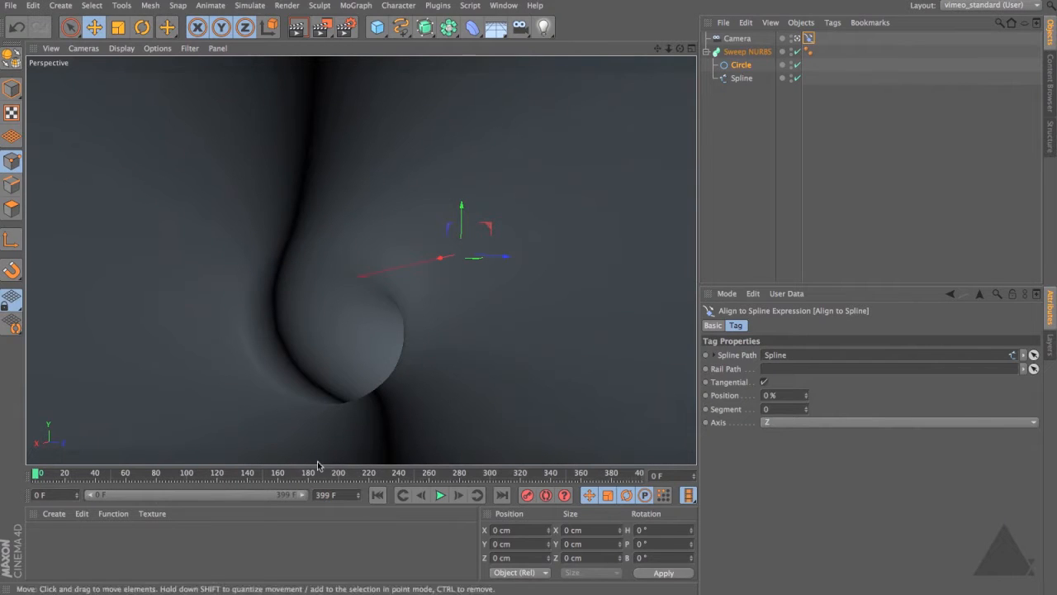
Step: Keyframe the Align to Spline position at 0% on frame 0 and 100% on frame 399, and scrub the result
{"action": "left_click", "coordinate": [724, 396]}
{"action": "left_click", "coordinate": [705, 397], "text": "ctrl"}
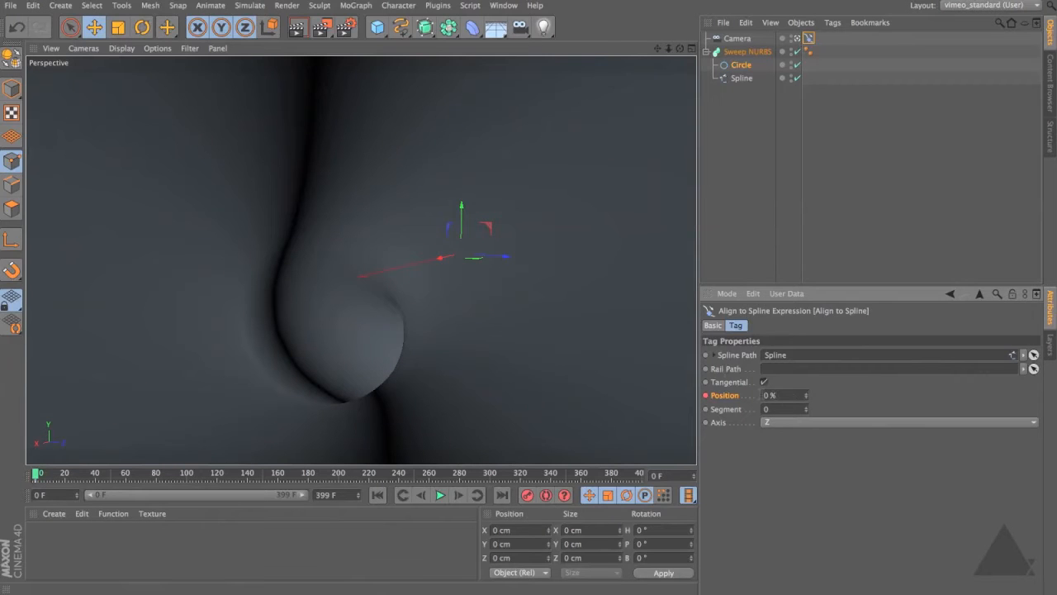
{"action": "left_click", "coordinate": [501, 495]}
{"action": "left_click_drag", "start_coordinate": [782, 395], "coordinate": [675, 394]}
{"action": "type", "text": "100"}
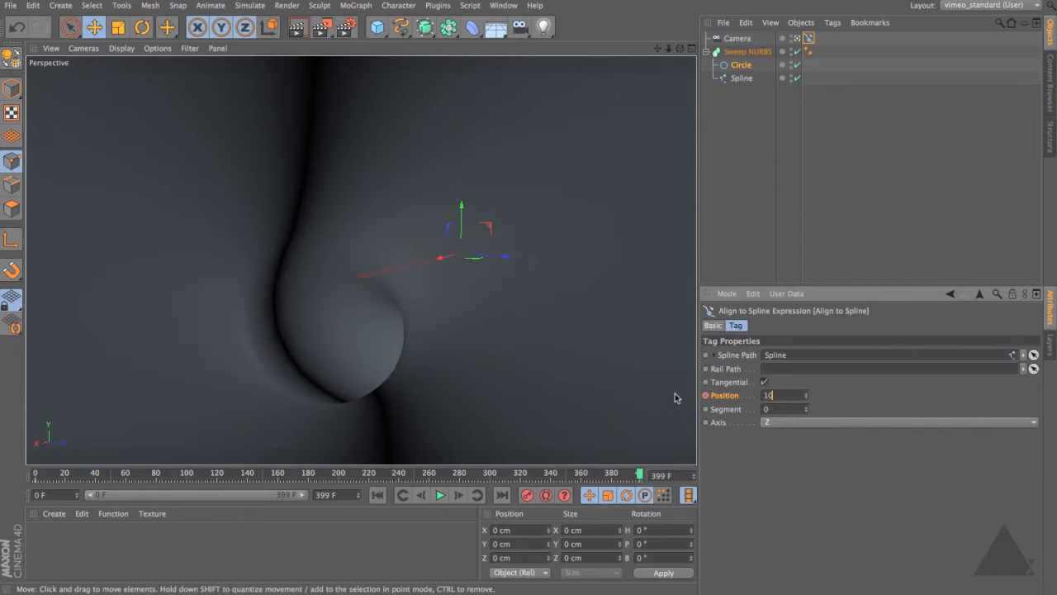
{"action": "key", "text": "Return"}
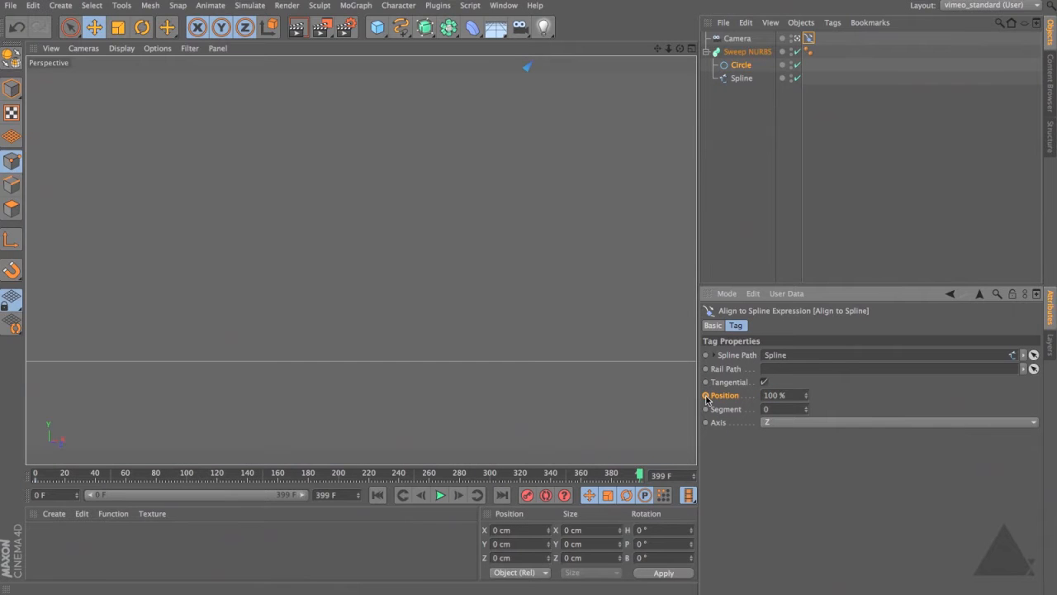
{"action": "left_click", "coordinate": [706, 396]}
{"action": "left_click_drag", "start_coordinate": [639, 475], "coordinate": [533, 475]}
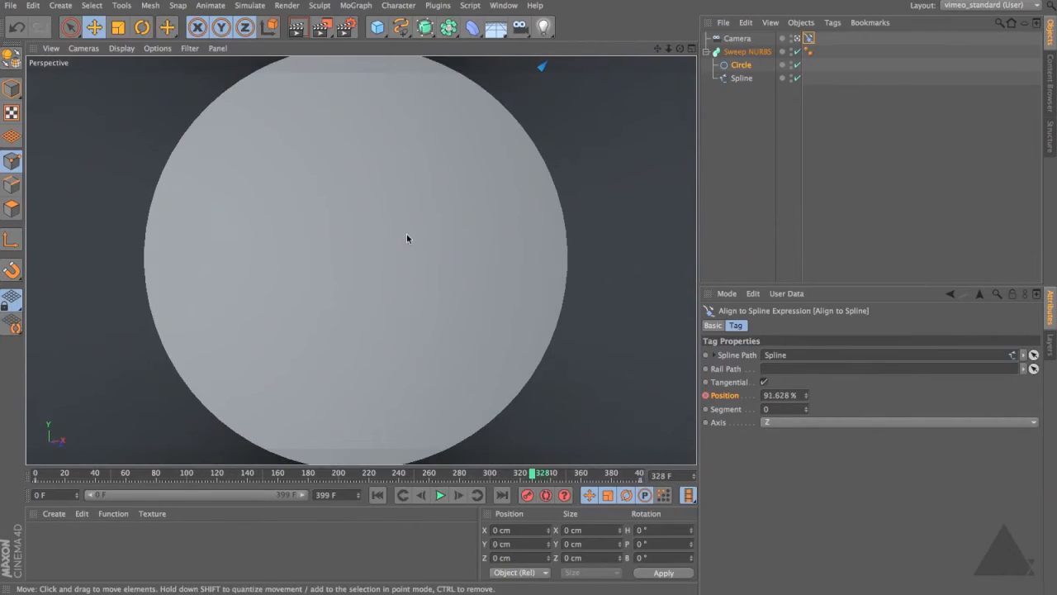
Step: Set the Sweep NURBS start and end caps to None and return the timeline to frame 0
{"action": "left_click", "coordinate": [748, 52]}
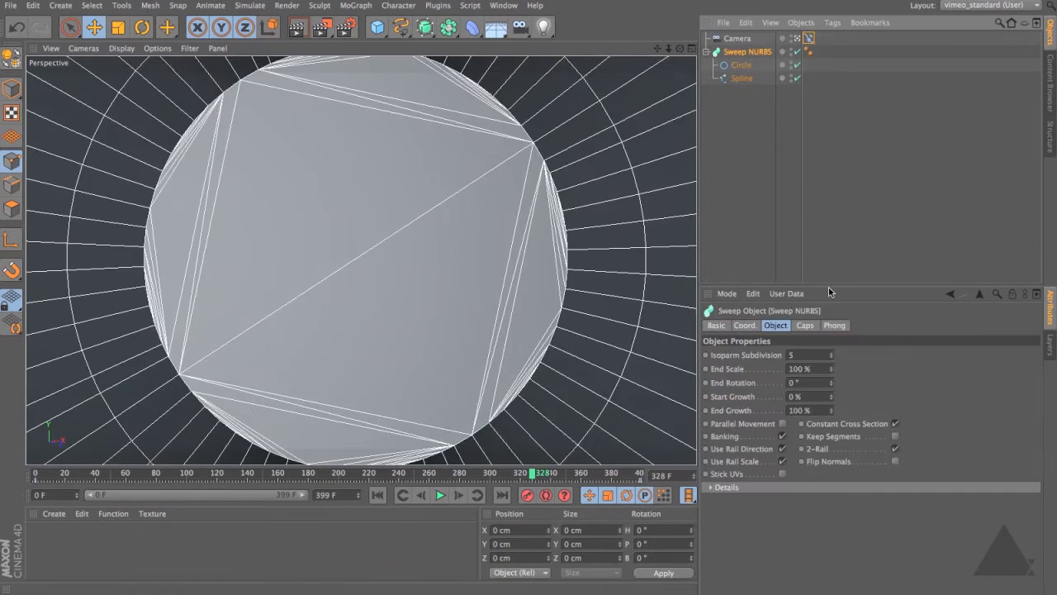
{"action": "left_click", "coordinate": [805, 325]}
{"action": "left_click", "coordinate": [770, 360]}
{"action": "left_click", "coordinate": [798, 366]}
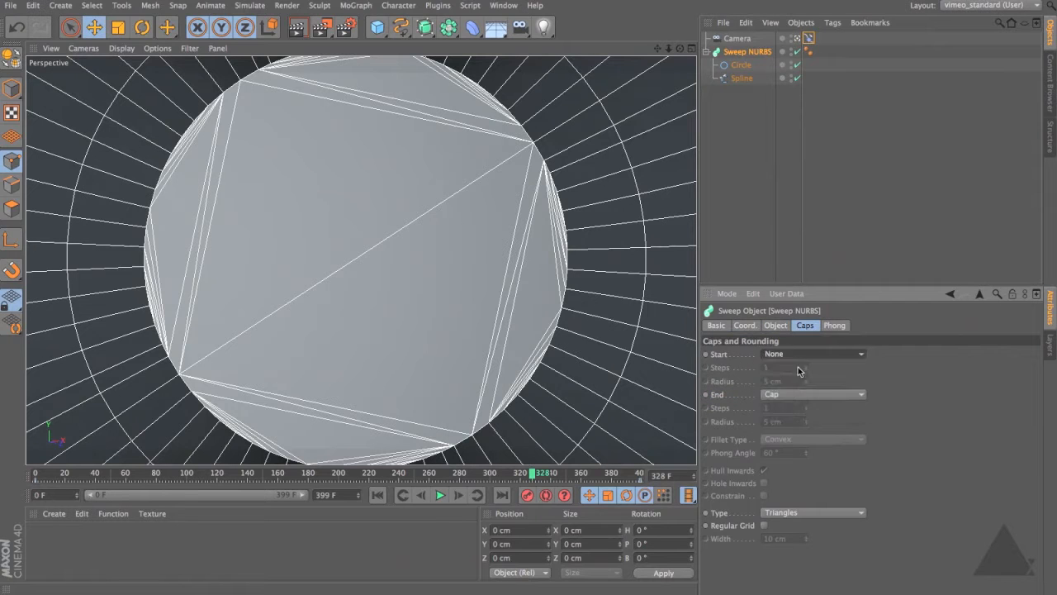
{"action": "left_click", "coordinate": [793, 396]}
{"action": "left_click", "coordinate": [799, 407]}
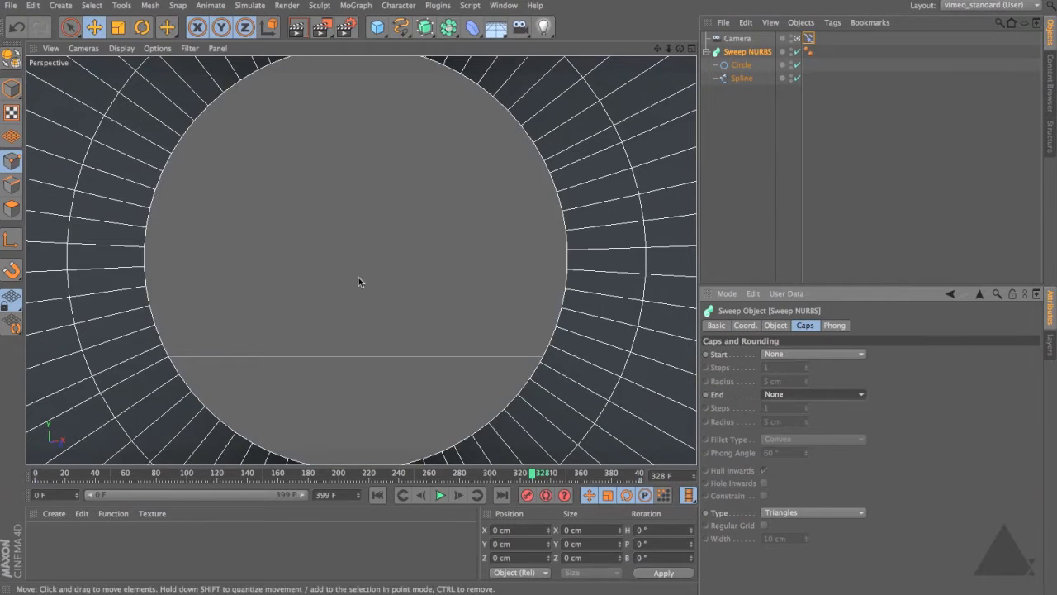
{"action": "left_click_drag", "start_coordinate": [552, 481], "coordinate": [36, 479]}
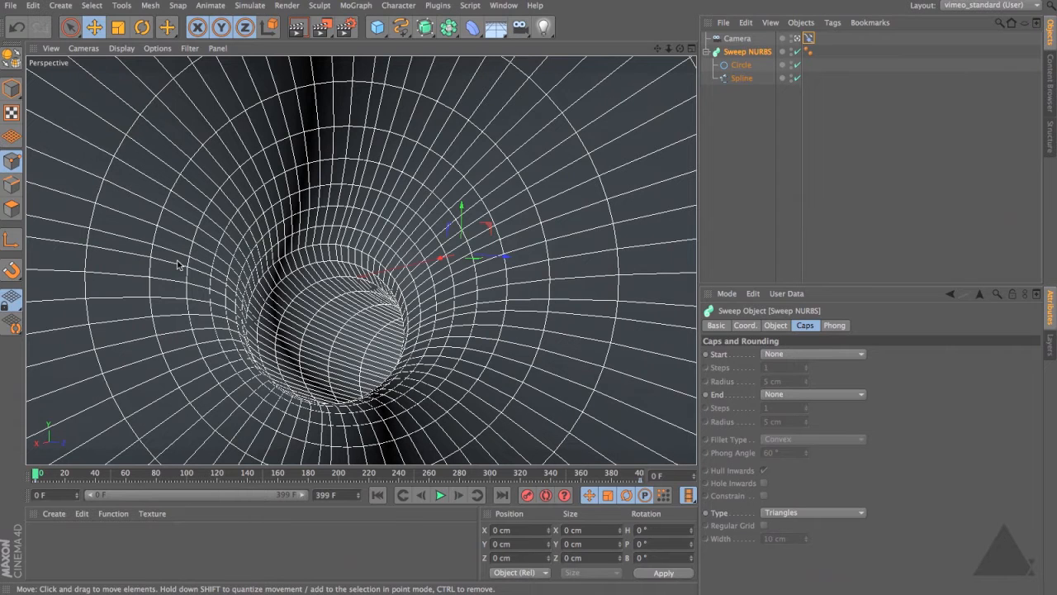
Step: Collapse the Sweep NURBS hierarchy and add a MoGraph Matrix object as its parent
{"action": "left_click", "coordinate": [708, 53]}
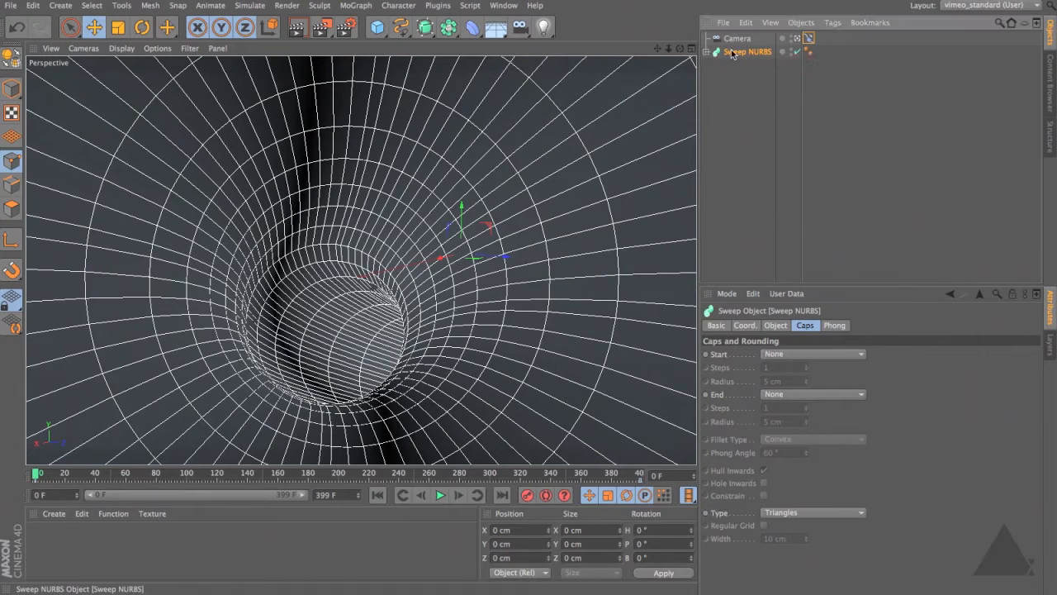
{"action": "left_click", "coordinate": [356, 5]}
{"action": "left_click", "coordinate": [365, 122]}
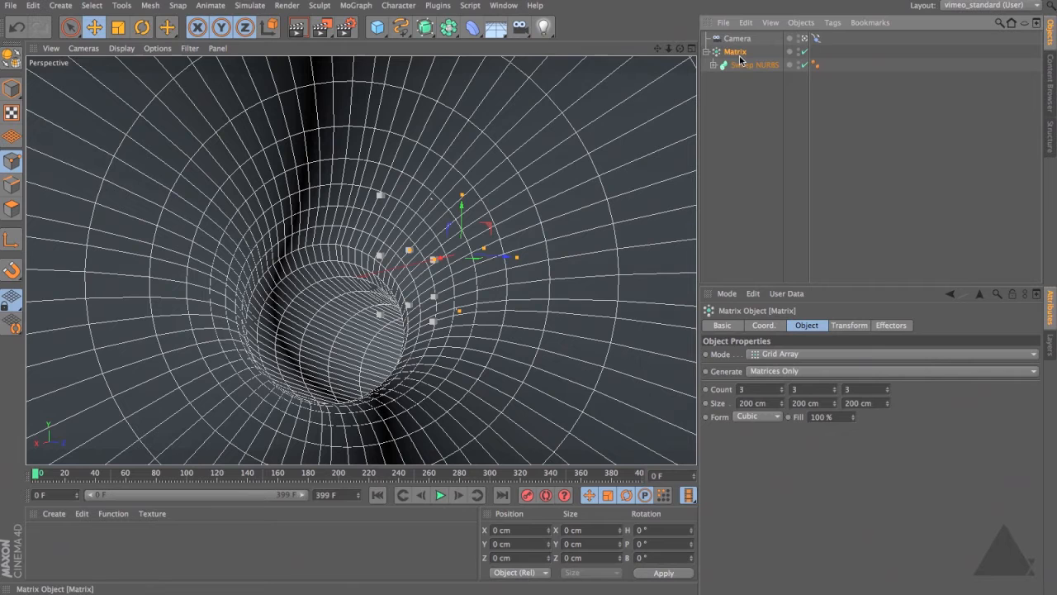
Step: Set the matrix to Object mode and have it generate Thinking Particles
{"action": "left_click", "coordinate": [790, 372]}
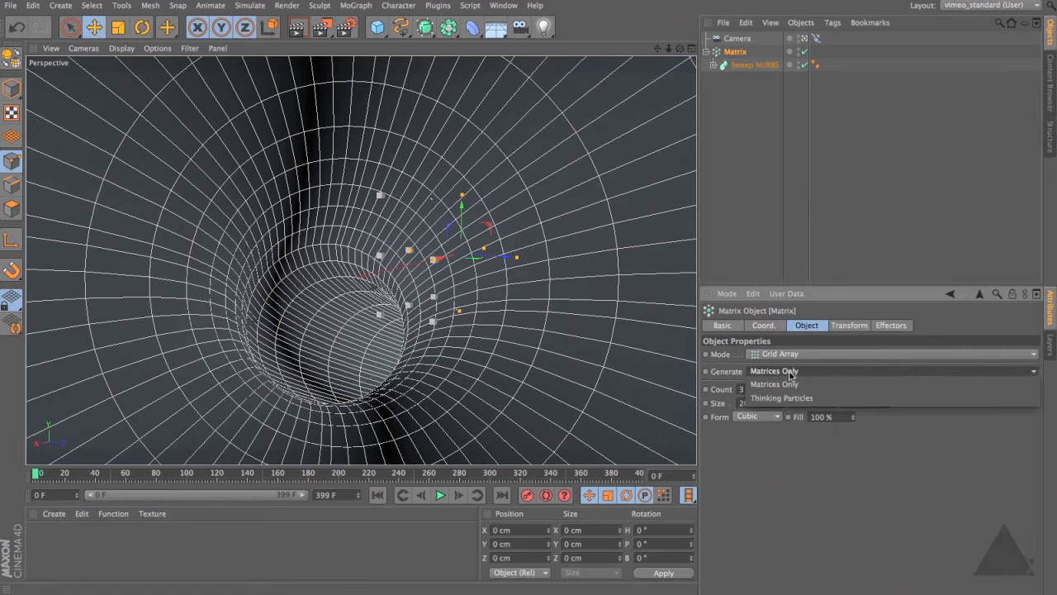
{"action": "left_click", "coordinate": [791, 371]}
{"action": "left_click", "coordinate": [793, 356]}
{"action": "left_click", "coordinate": [796, 368]}
{"action": "left_click", "coordinate": [815, 372]}
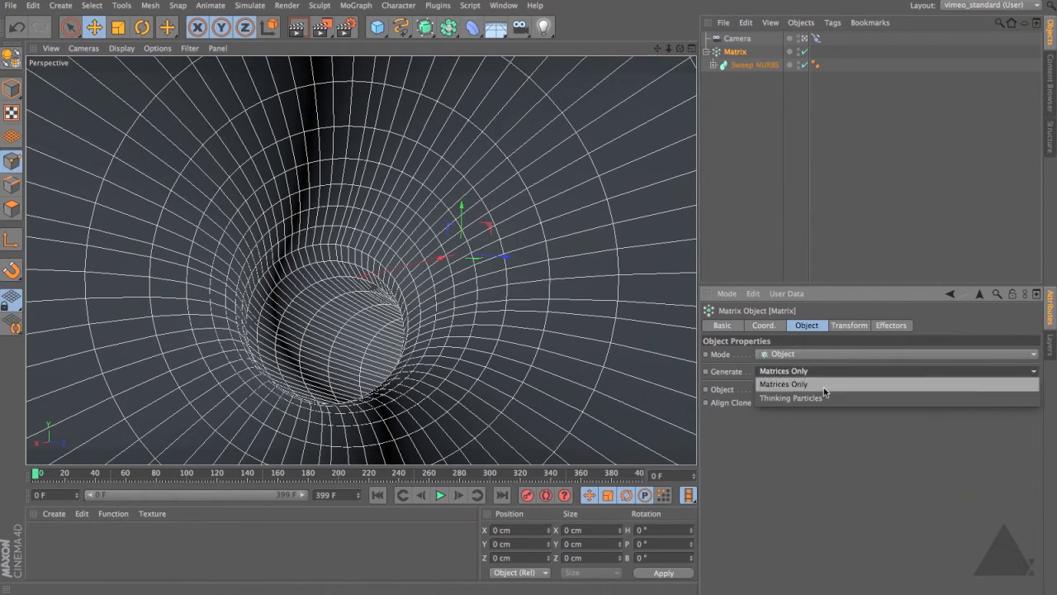
{"action": "left_click", "coordinate": [818, 398]}
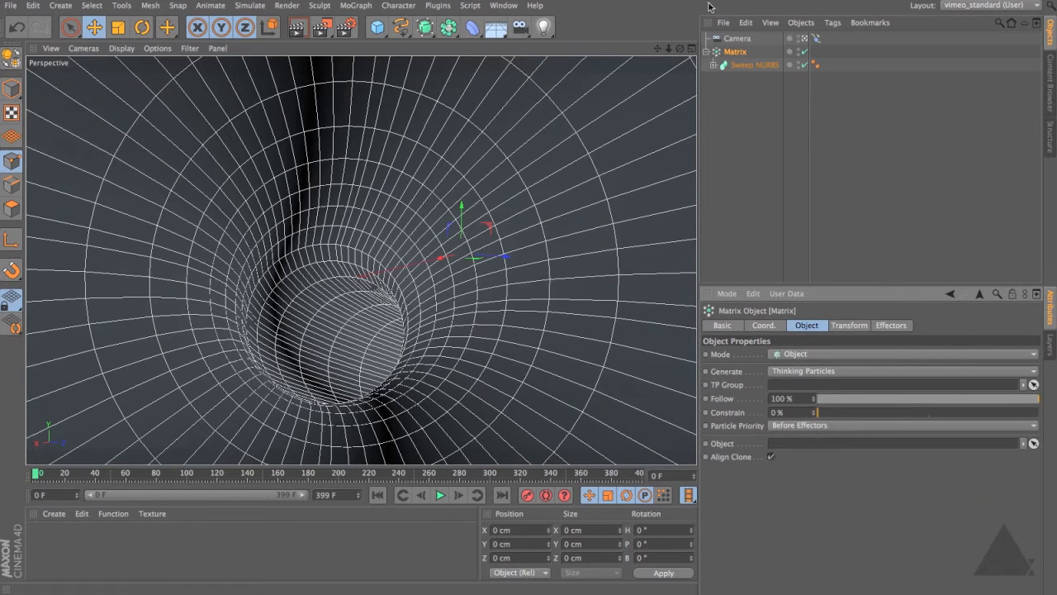
Step: Use the Sweep NURBS as the matrix's source object with Surface distribution, and return to the first frame
{"action": "left_click_drag", "start_coordinate": [745, 65], "coordinate": [811, 449]}
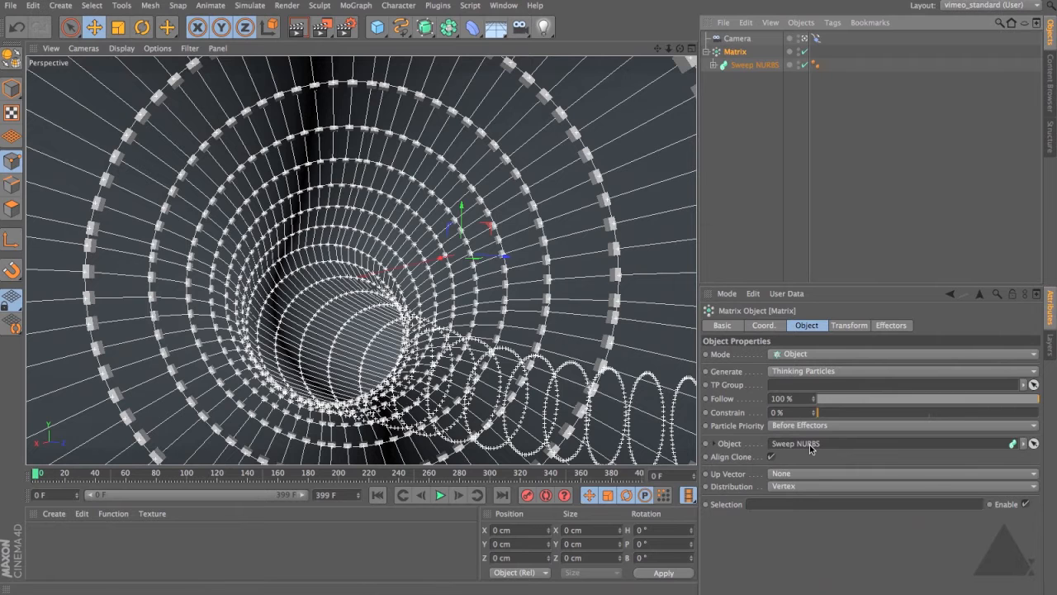
{"action": "left_click", "coordinate": [808, 486]}
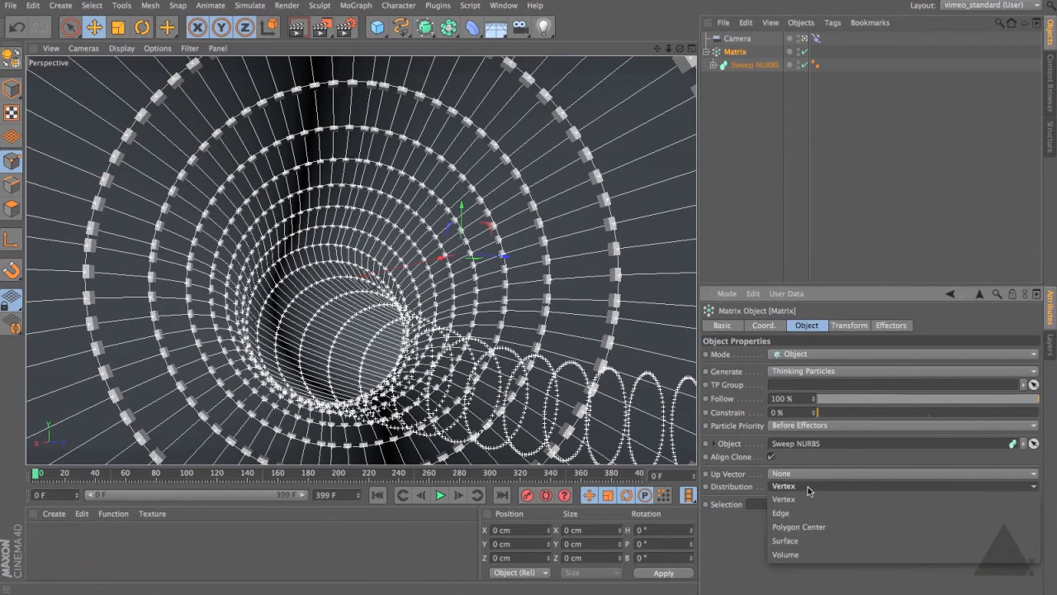
{"action": "left_click", "coordinate": [808, 540]}
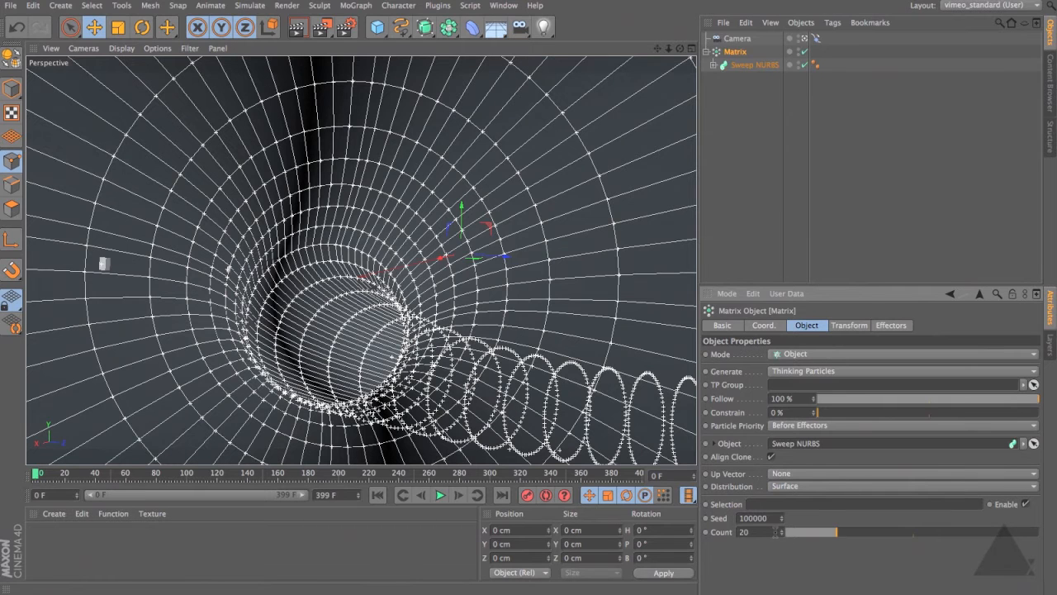
{"action": "left_click", "coordinate": [382, 496]}
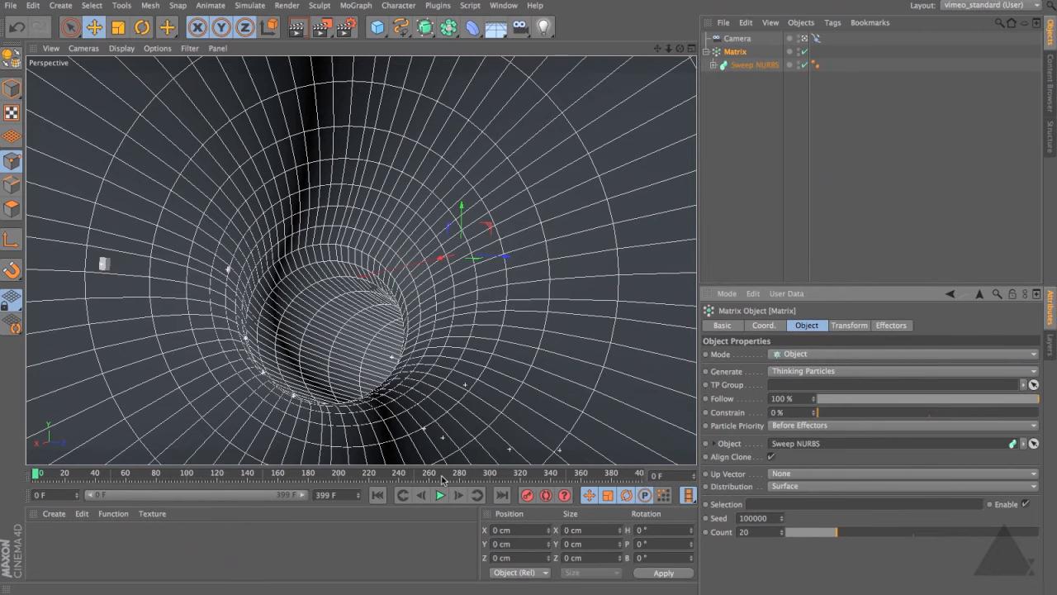
Step: Set the matrix's particle count to 800, preview the camera flight, and move the timeline to frame 74
{"action": "left_click", "coordinate": [743, 532]}
{"action": "key", "text": "Return"}
{"action": "left_click", "coordinate": [438, 496]}
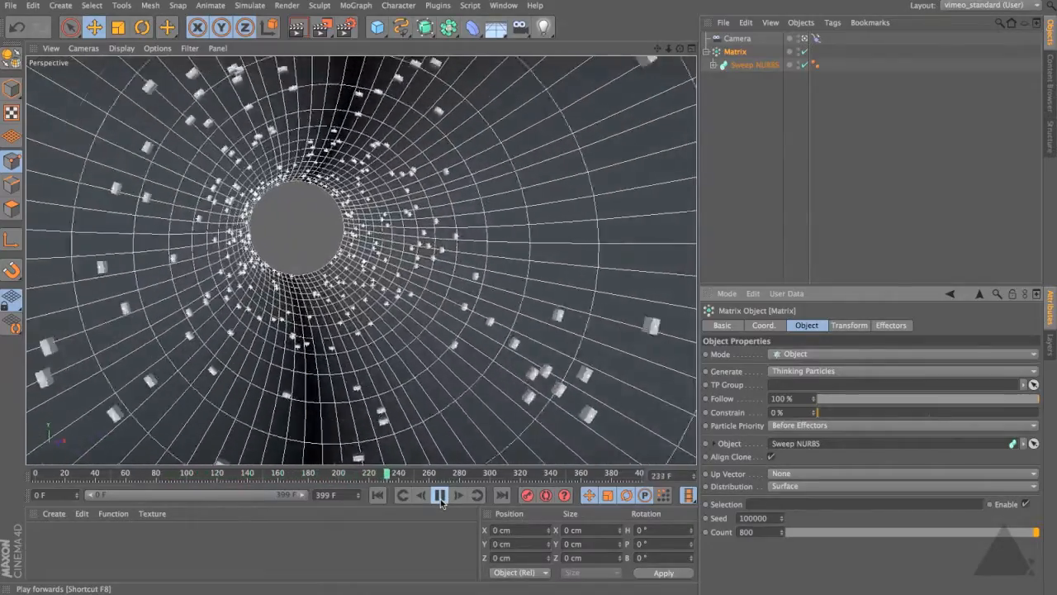
{"action": "left_click", "coordinate": [440, 495]}
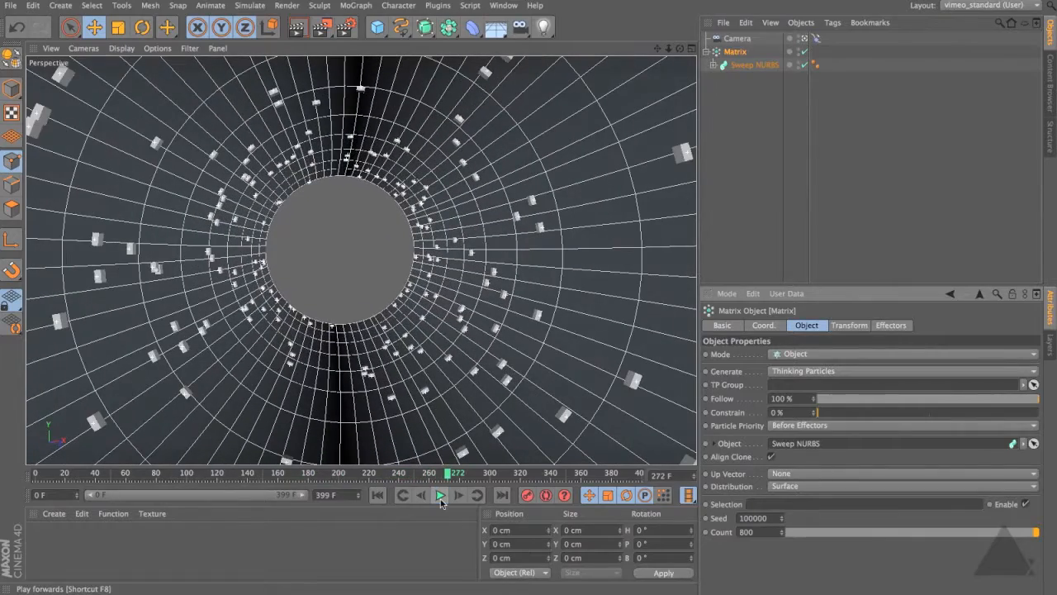
{"action": "left_click_drag", "start_coordinate": [448, 473], "coordinate": [149, 448]}
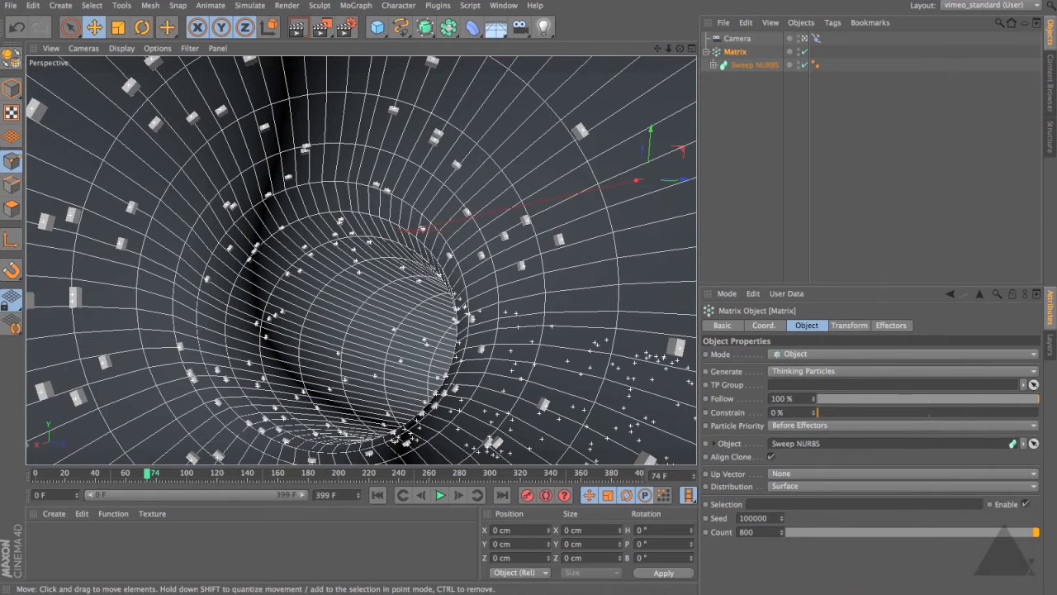
Step: Create a PyroCluster material and a PyroCluster – VolumeTracer material
{"action": "left_click_drag", "start_coordinate": [871, 286], "coordinate": [871, 191]}
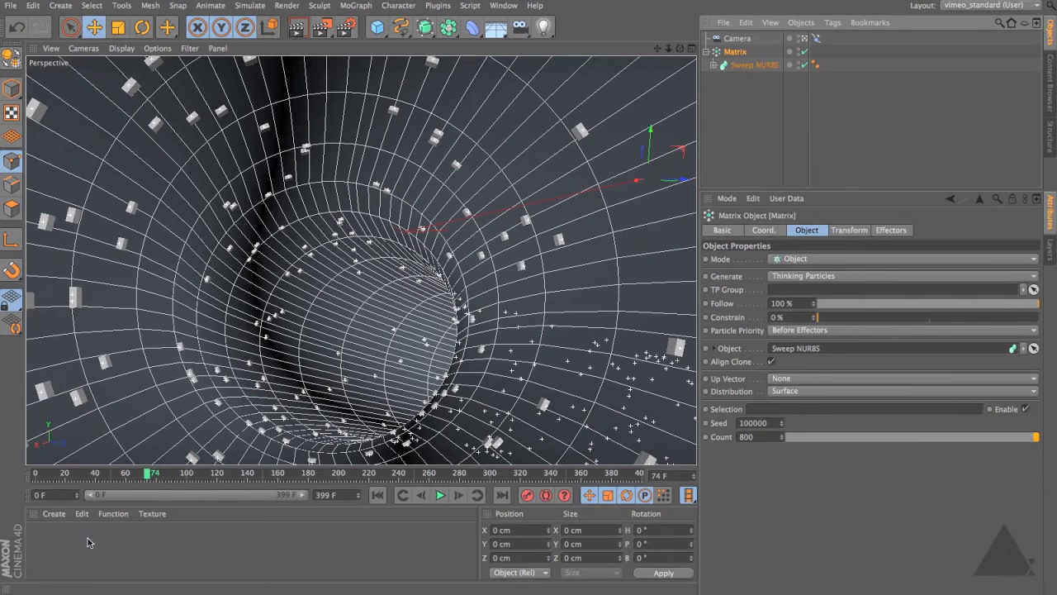
{"action": "left_click", "coordinate": [59, 519]}
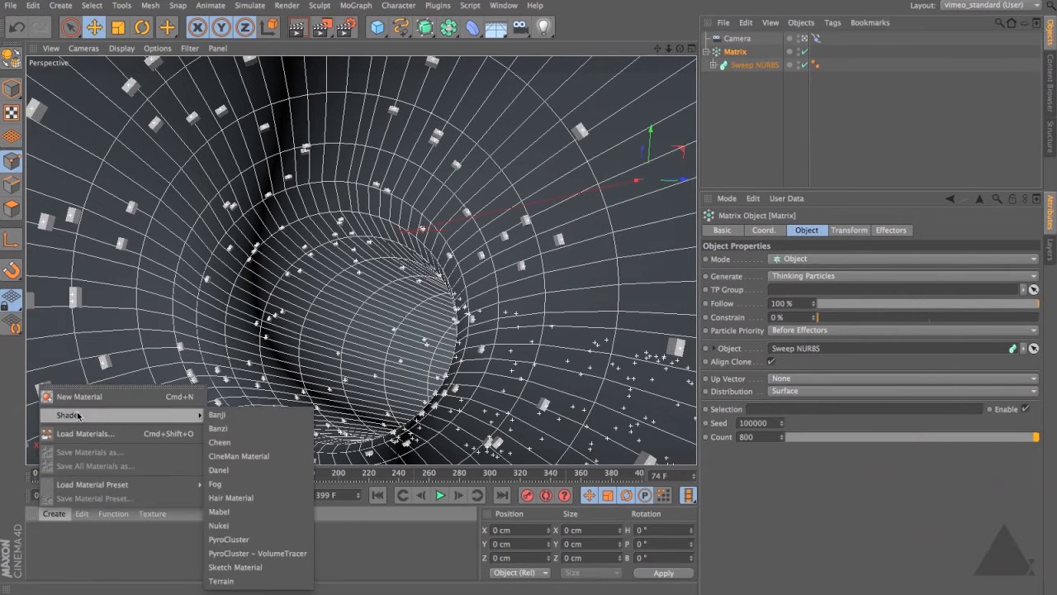
{"action": "mouse_move", "coordinate": [197, 415]}
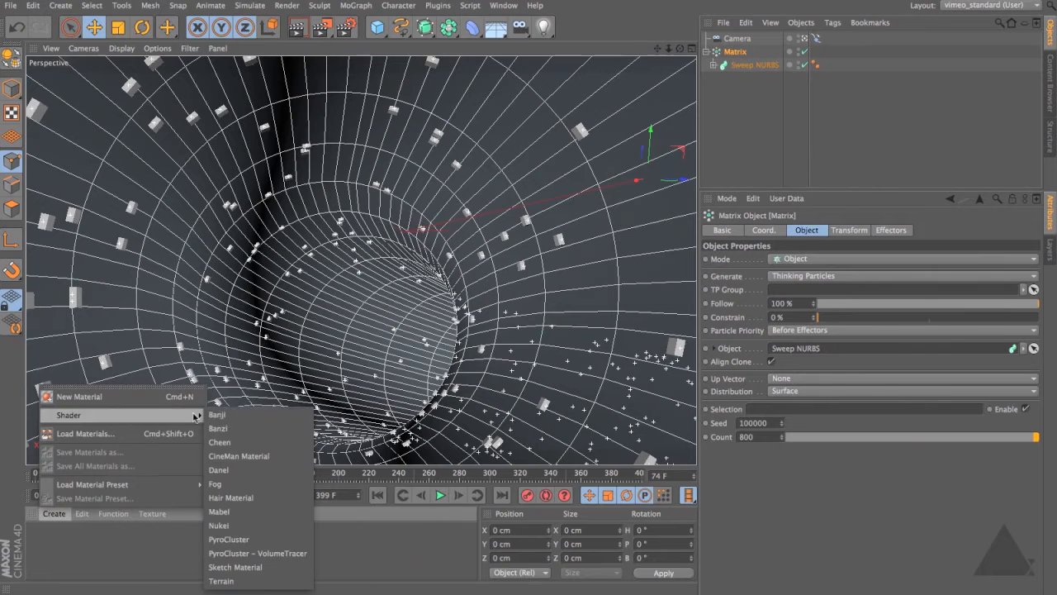
{"action": "left_click", "coordinate": [231, 540]}
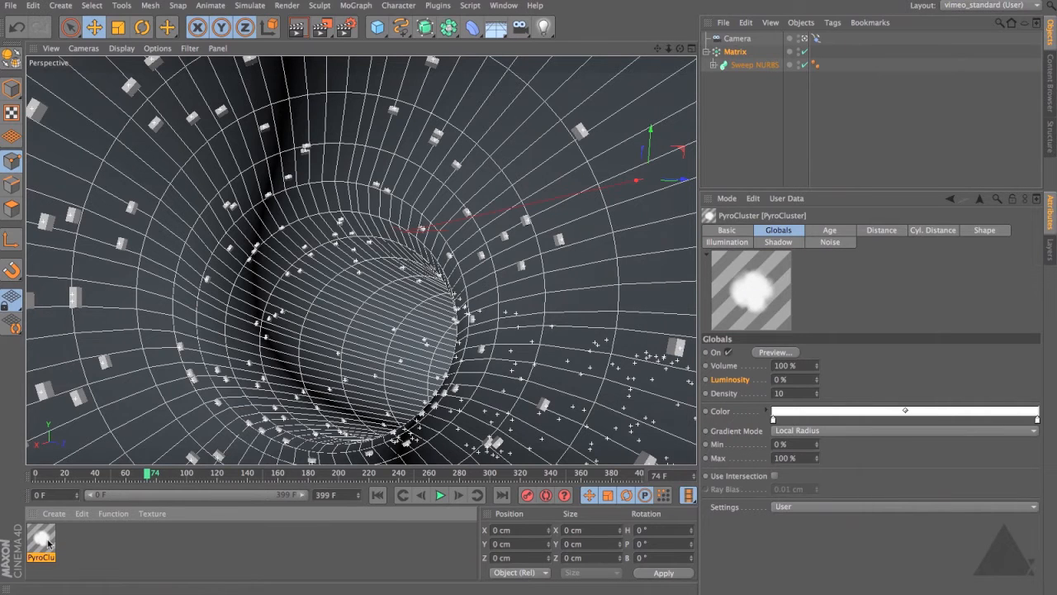
{"action": "left_click", "coordinate": [57, 514]}
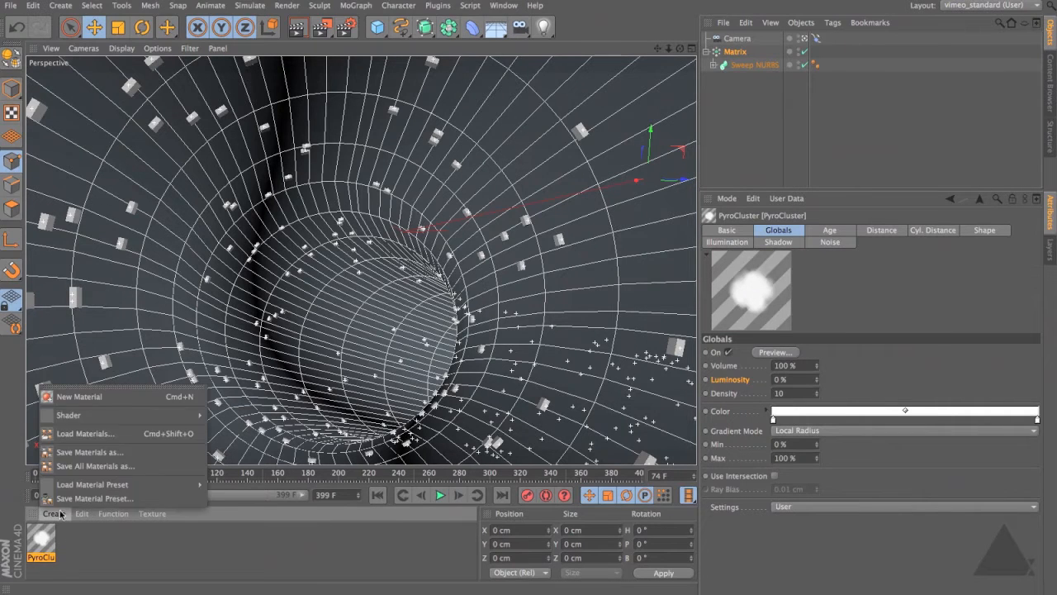
{"action": "mouse_move", "coordinate": [71, 415]}
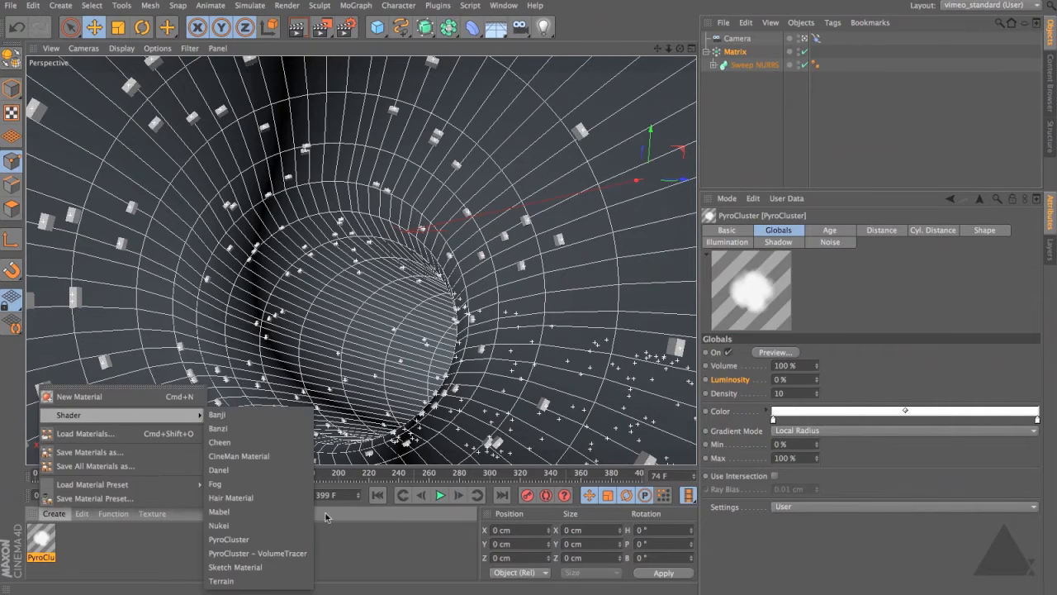
{"action": "left_click", "coordinate": [272, 553]}
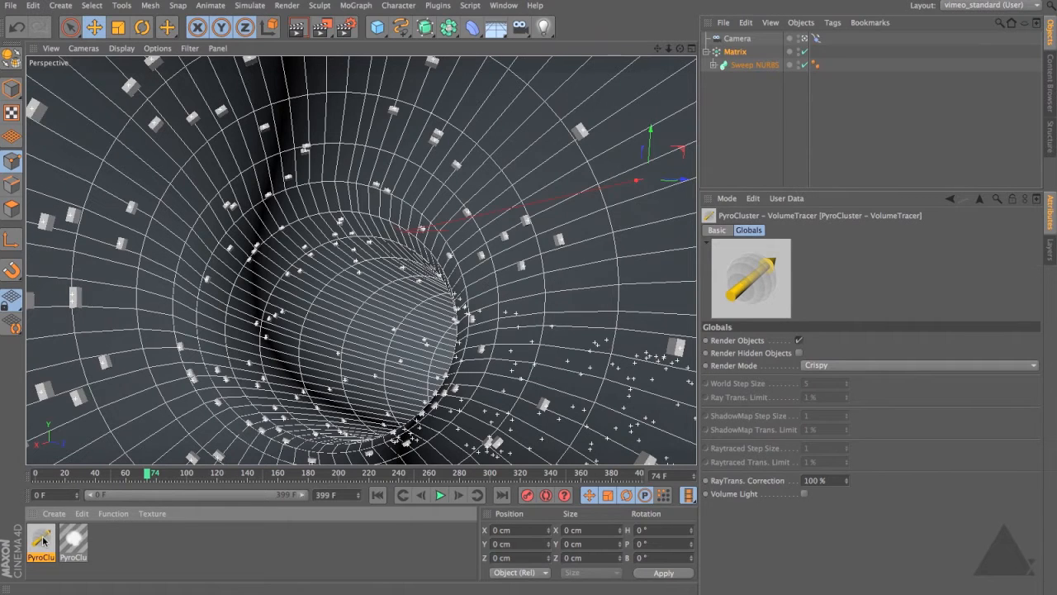
Step: Add an Environment object and apply the PyroCluster – VolumeTracer material to it
{"action": "left_click", "coordinate": [499, 29]}
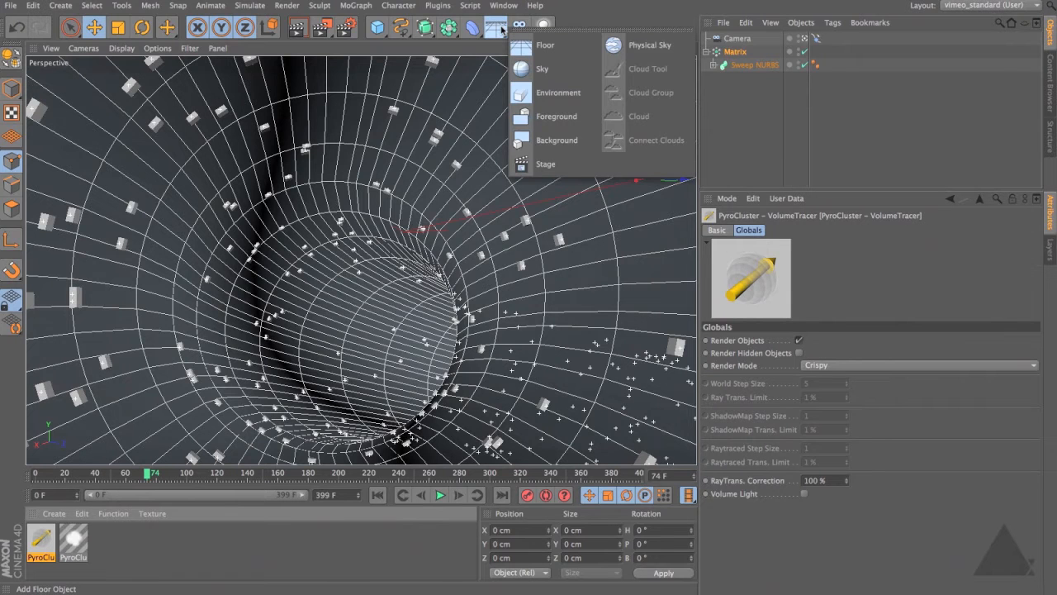
{"action": "left_click", "coordinate": [556, 97]}
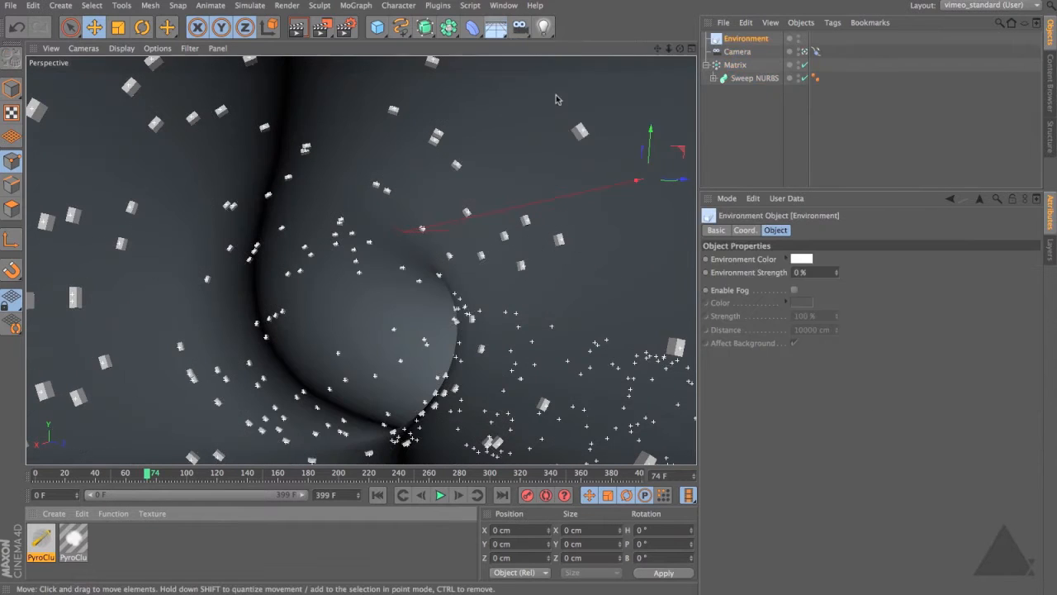
{"action": "left_click_drag", "start_coordinate": [45, 542], "coordinate": [747, 41]}
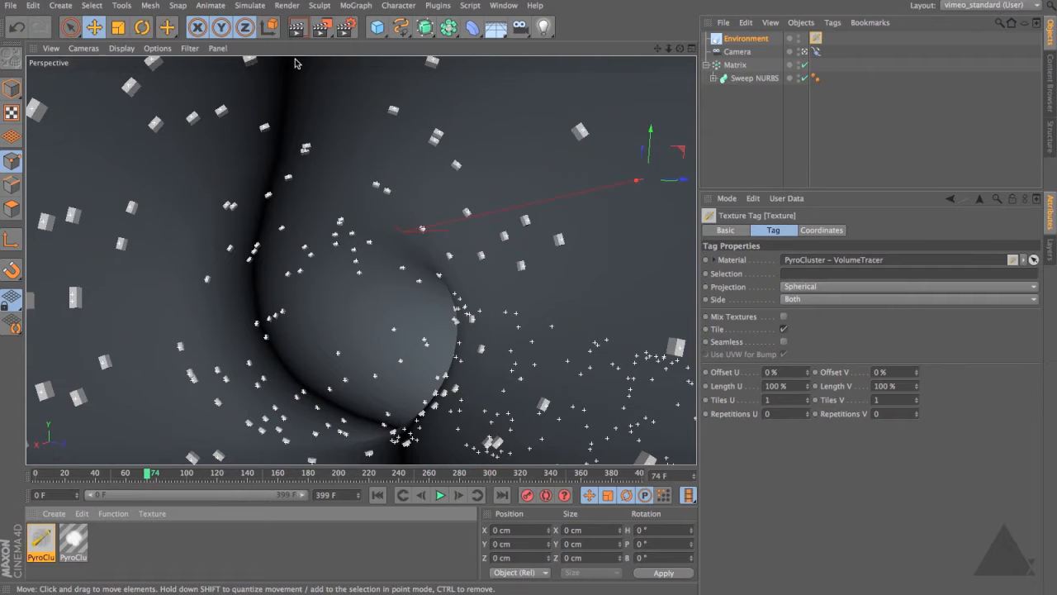
Step: Add a Thinking Particles Particle Geometry object and apply the PyroCluster material to it
{"action": "left_click", "coordinate": [253, 6]}
{"action": "mouse_move", "coordinate": [272, 71]}
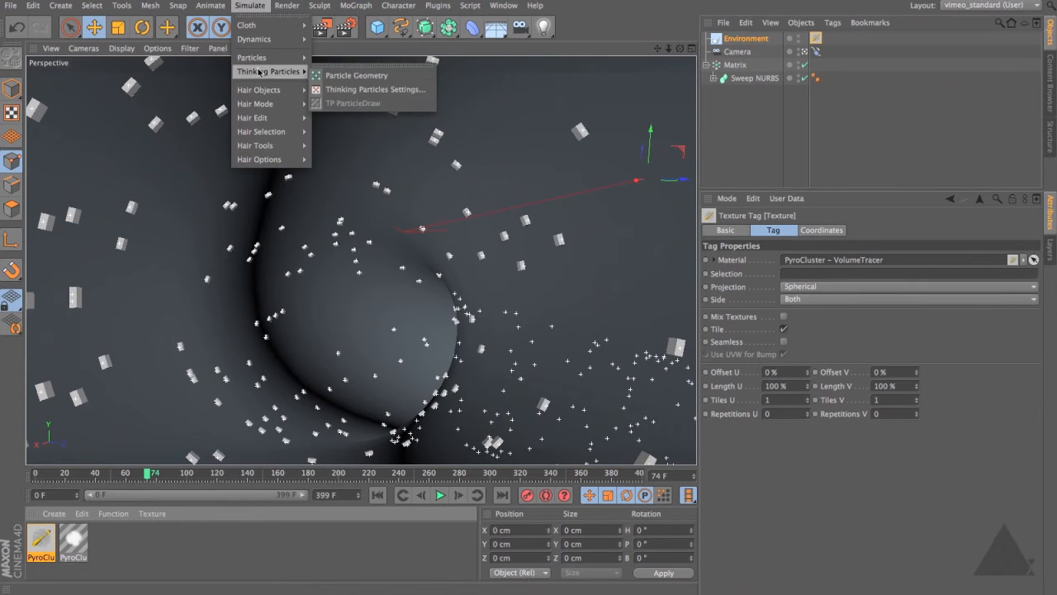
{"action": "left_click", "coordinate": [378, 76]}
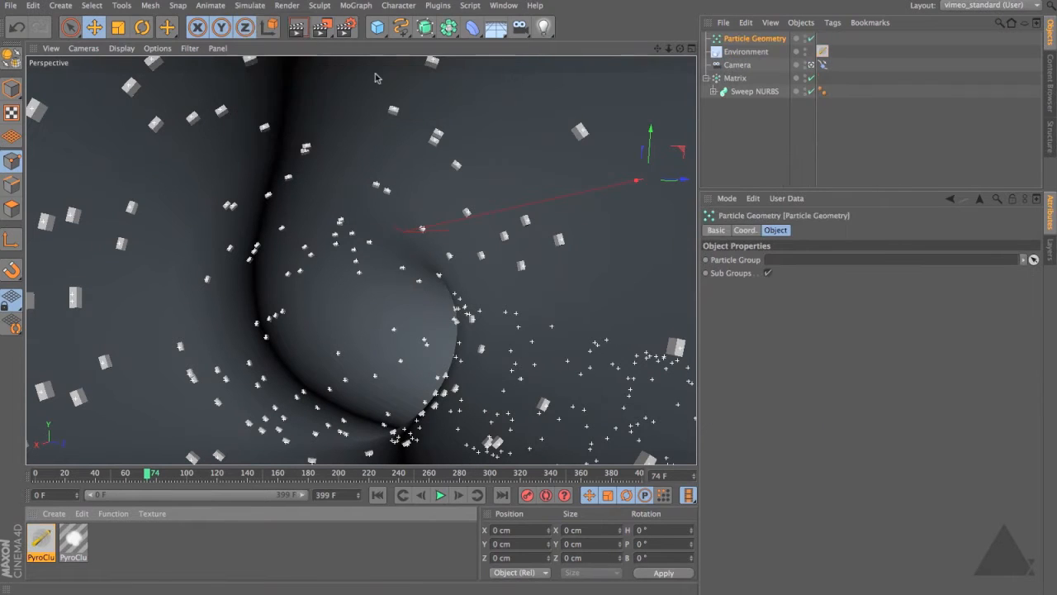
{"action": "left_click_drag", "start_coordinate": [73, 541], "coordinate": [784, 40]}
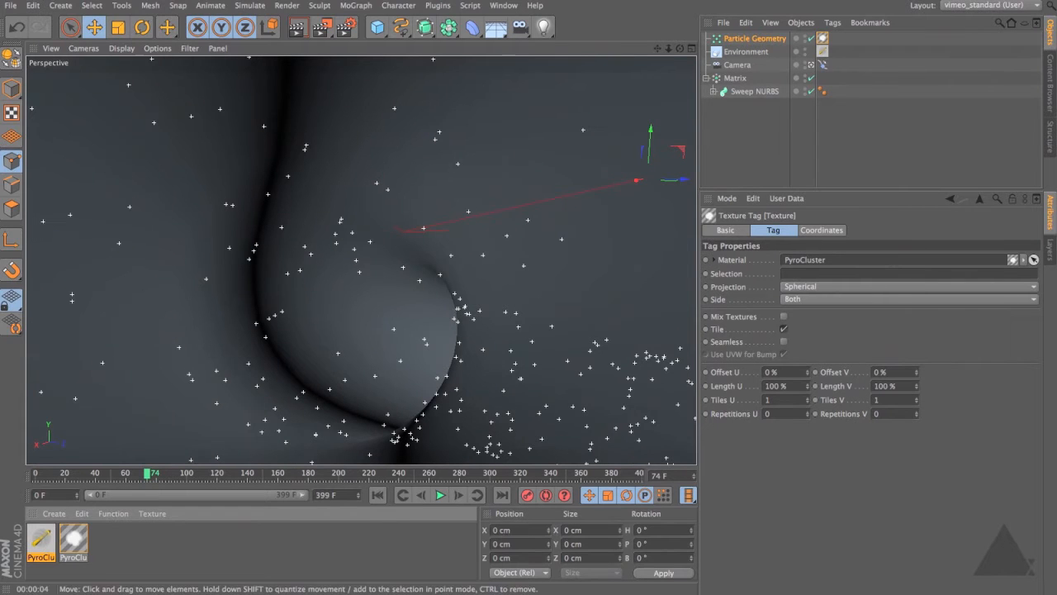
Step: Test-render the view, hide the Matrix object in the editor and renderer, and render the view again
{"action": "key", "text": "ctrl+r"}
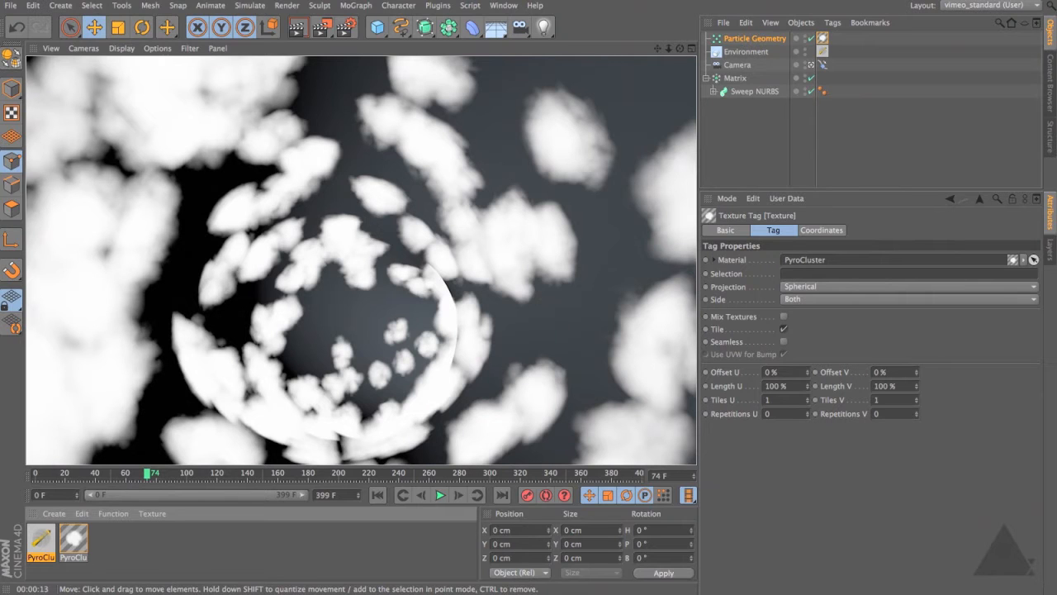
{"action": "left_click", "coordinate": [806, 81]}
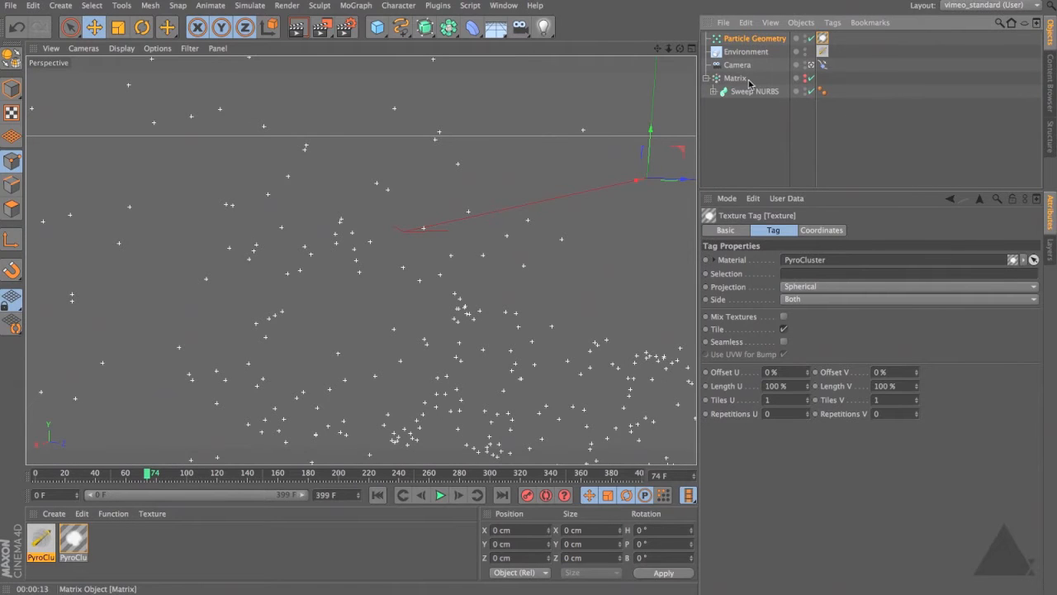
{"action": "key", "text": "ctrl+r"}
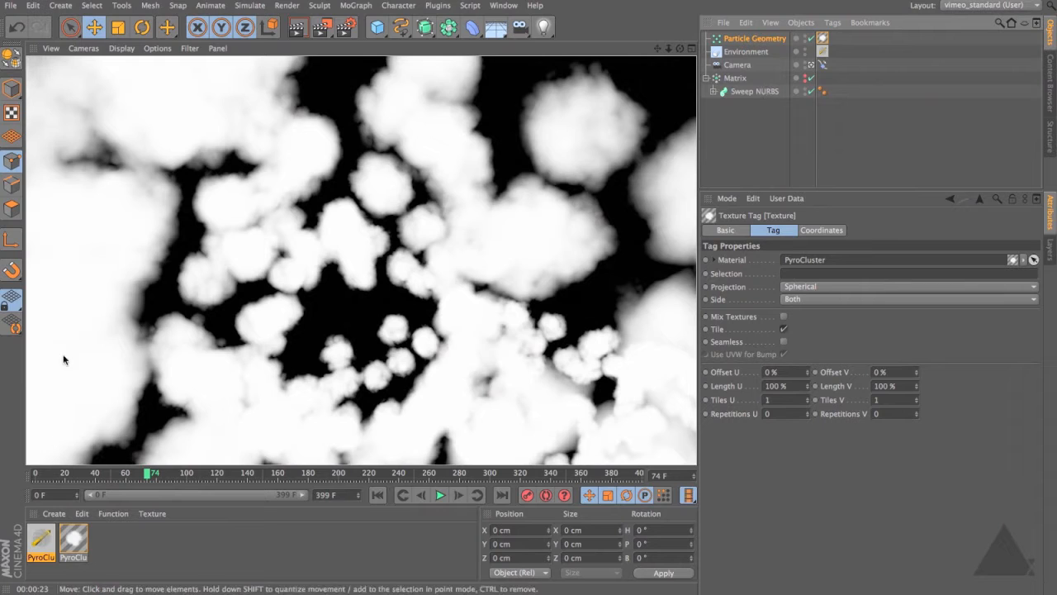
Step: Set the VolumeTracer material's render mode to User
{"action": "left_click", "coordinate": [42, 538]}
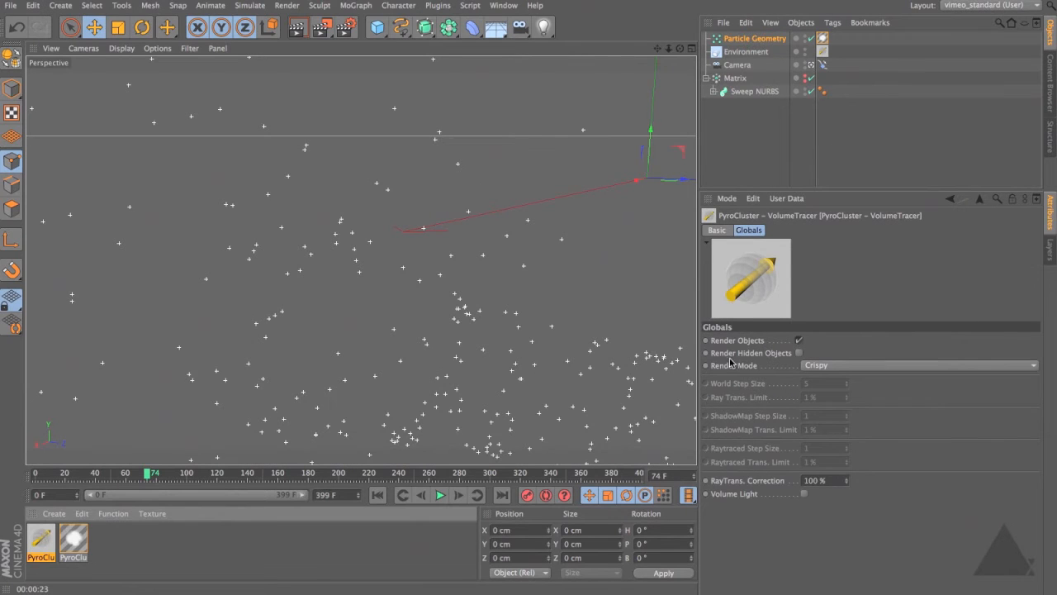
{"action": "left_click", "coordinate": [839, 368]}
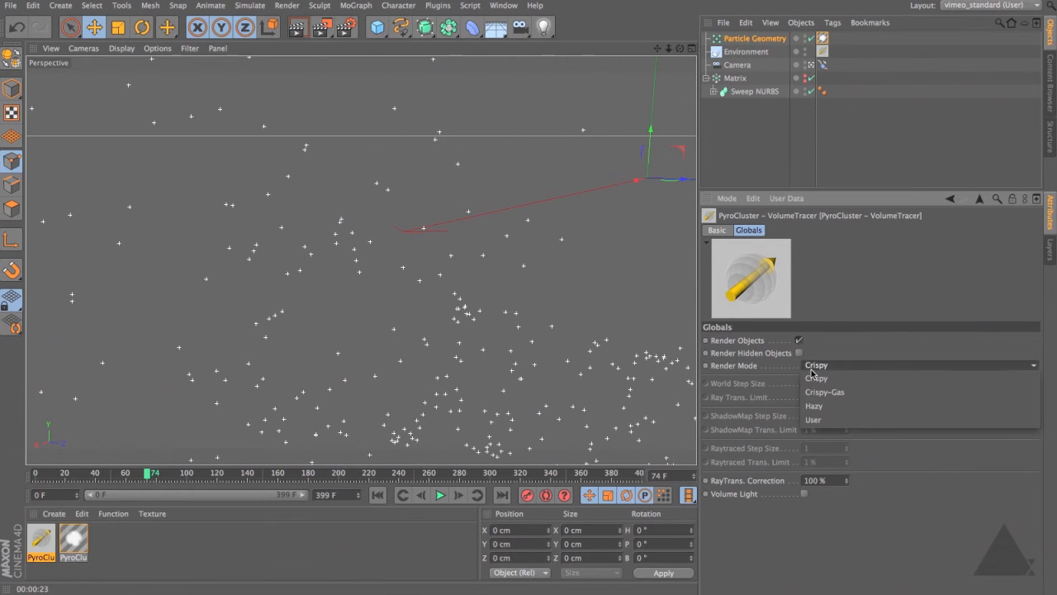
{"action": "left_click", "coordinate": [851, 421]}
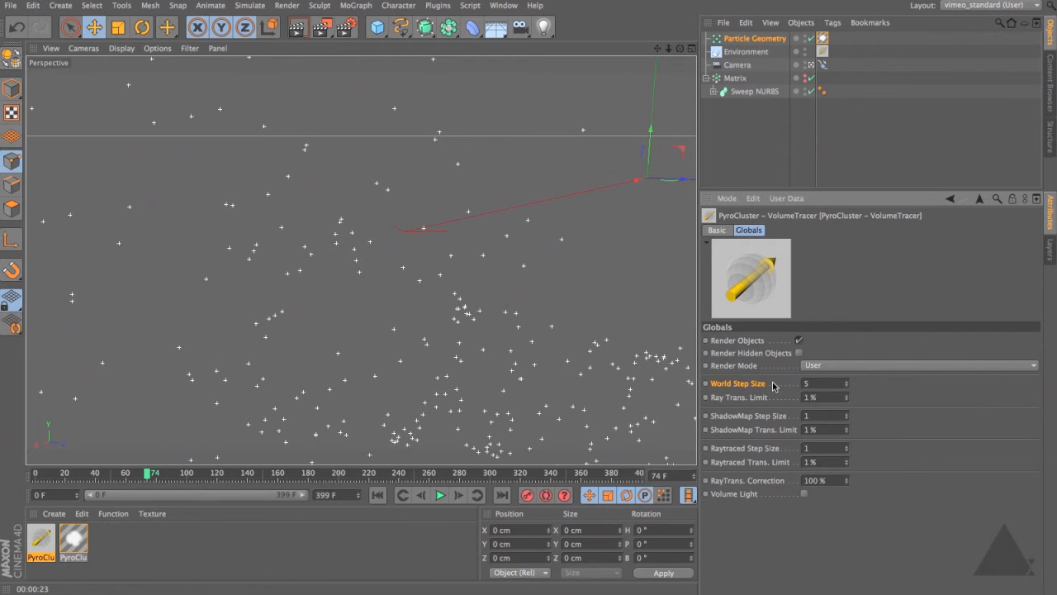
Step: Try a World Step Size of 100 on the VolumeTracer material and test-render the view
{"action": "type", "text": "100"}
{"action": "key", "text": "Return"}
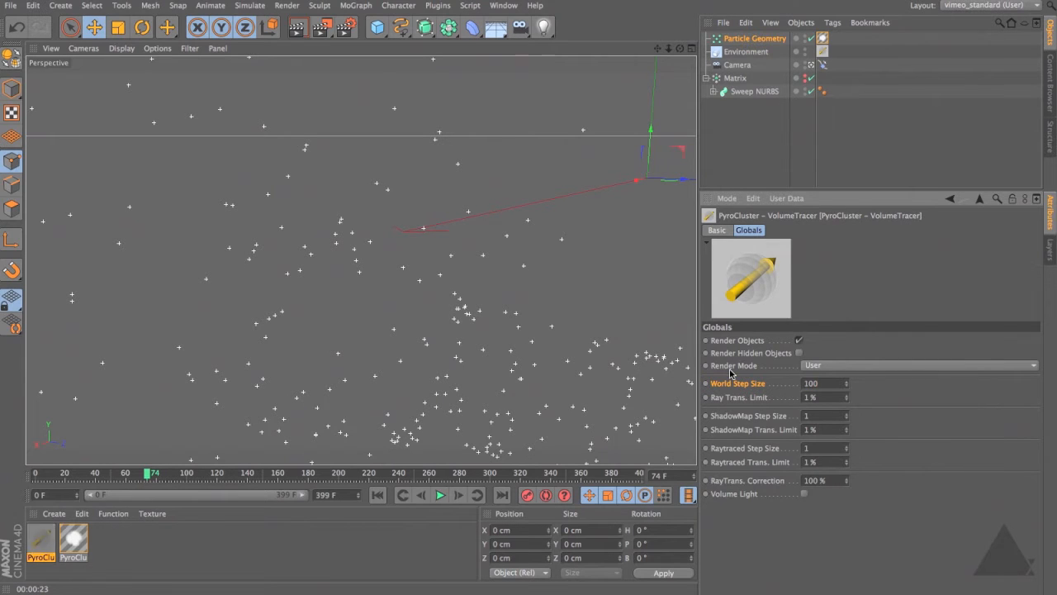
{"action": "key", "text": "ctrl+r"}
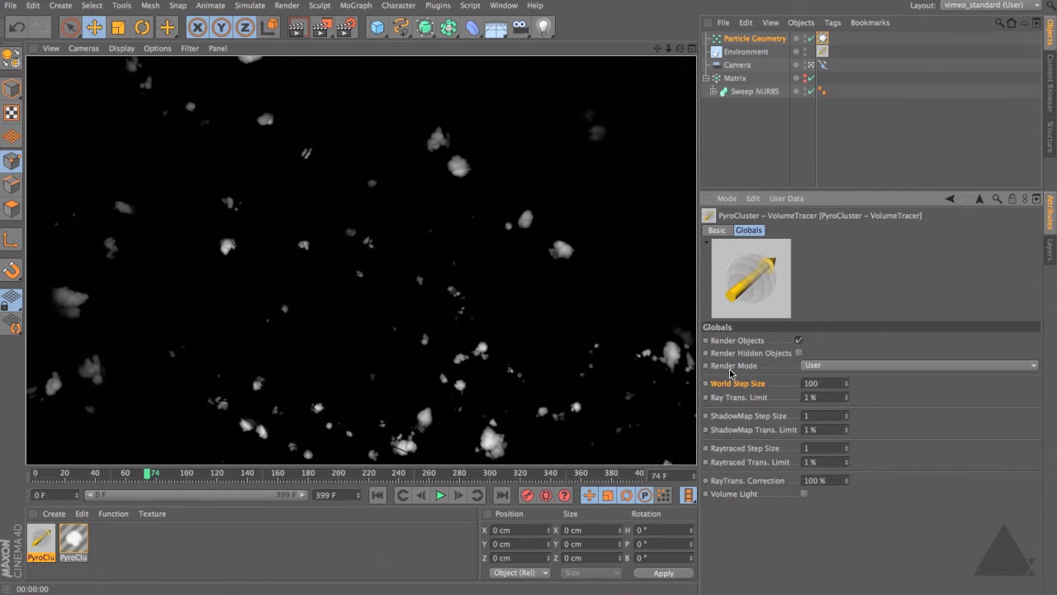
Step: Set the VolumeTracer's World Step Size to 25 and render the view
{"action": "left_click", "coordinate": [813, 383]}
{"action": "type", "text": "25"}
{"action": "key", "text": "Return"}
{"action": "key", "text": "ctrl+r"}
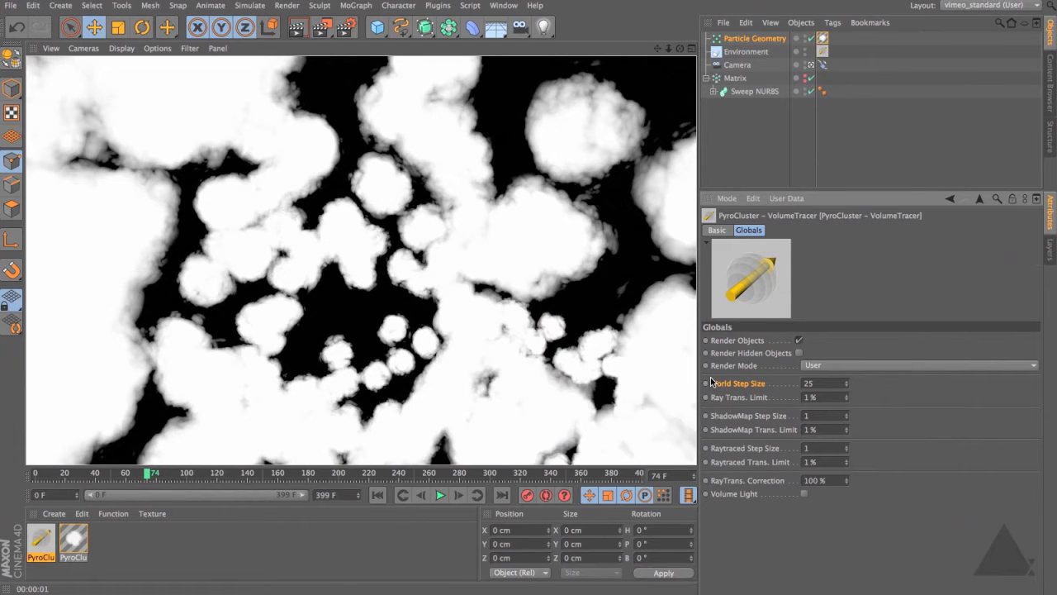
Step: Try a World Step Size of 2 on the VolumeTracer for comparison, and set it back to 25
{"action": "double_click", "coordinate": [810, 384]}
{"action": "type", "text": "2"}
{"action": "key", "text": "Return"}
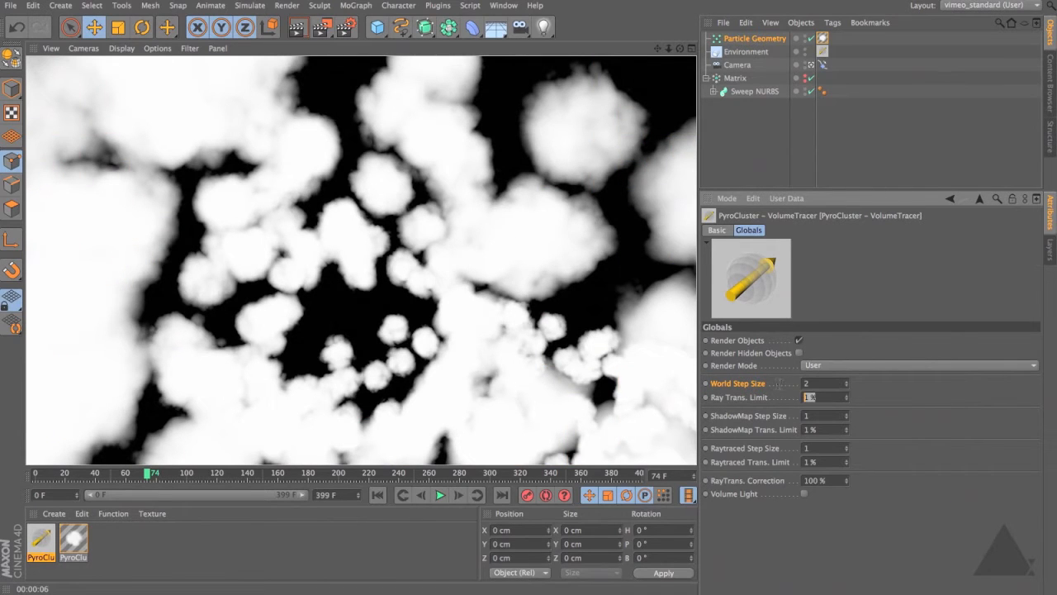
{"action": "double_click", "coordinate": [825, 384]}
{"action": "type", "text": "25"}
{"action": "key", "text": "Return"}
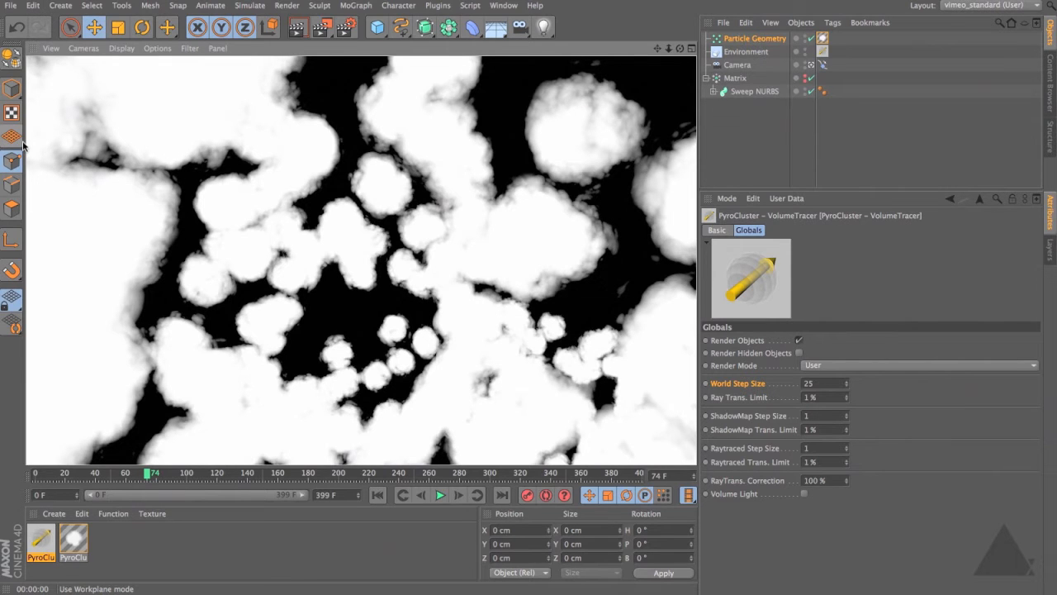
Step: Set the VolumeTracer's ray, shadow map and raytraced transparency limits to 5%, its ShadowMap and Raytraced step sizes to 10, and test-render
{"action": "left_click", "coordinate": [829, 397]}
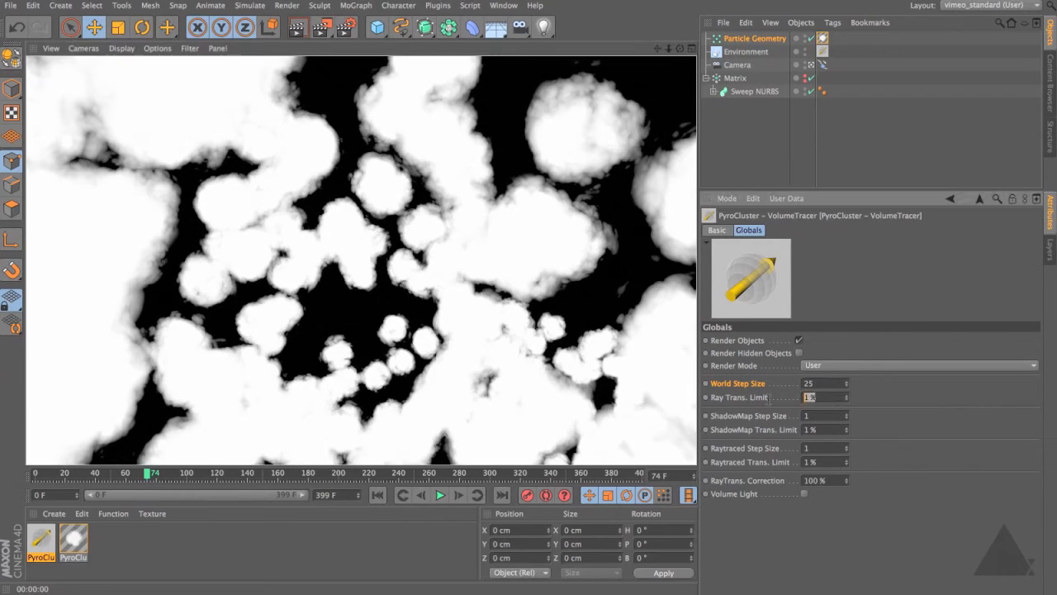
{"action": "type", "text": "5"}
{"action": "key", "text": "Tab"}
{"action": "type", "text": "10"}
{"action": "key", "text": "Tab"}
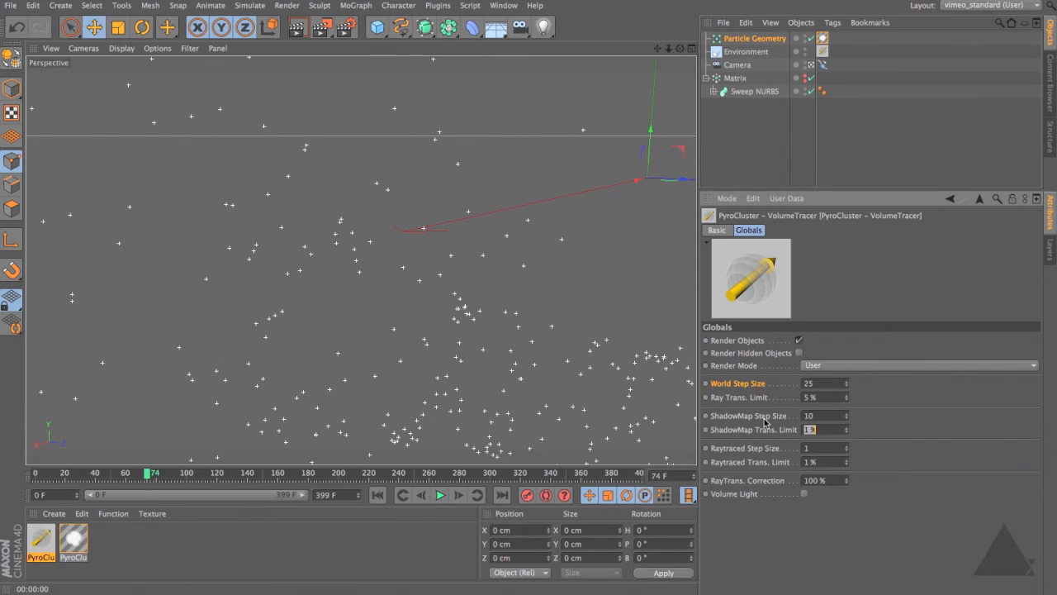
{"action": "type", "text": "5"}
{"action": "key", "text": "Tab"}
{"action": "type", "text": "10"}
{"action": "key", "text": "Tab"}
{"action": "type", "text": "5"}
{"action": "key", "text": "Tab"}
{"action": "key", "text": "ctrl+r"}
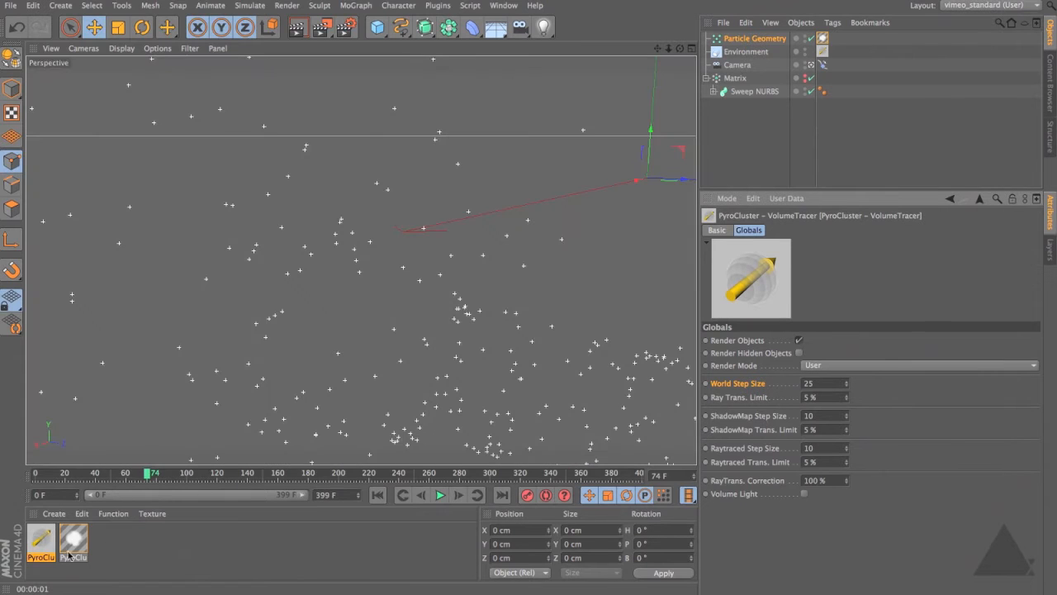
Step: Test-render the PyroCluster clouds and turn on the shape preview of the PyroCluster material
{"action": "left_click", "coordinate": [73, 538]}
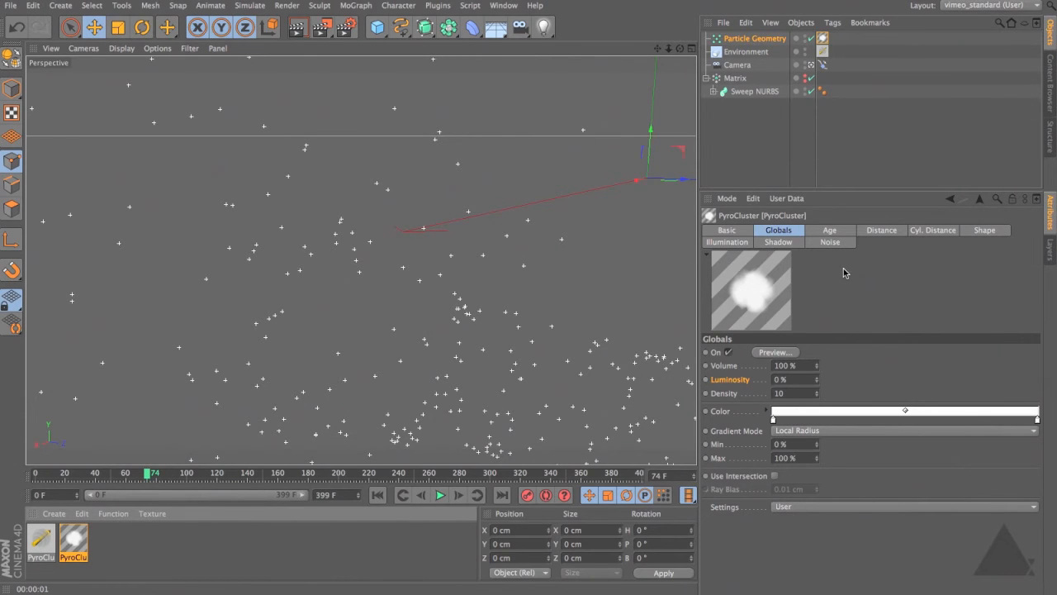
{"action": "key", "text": "ctrl+r"}
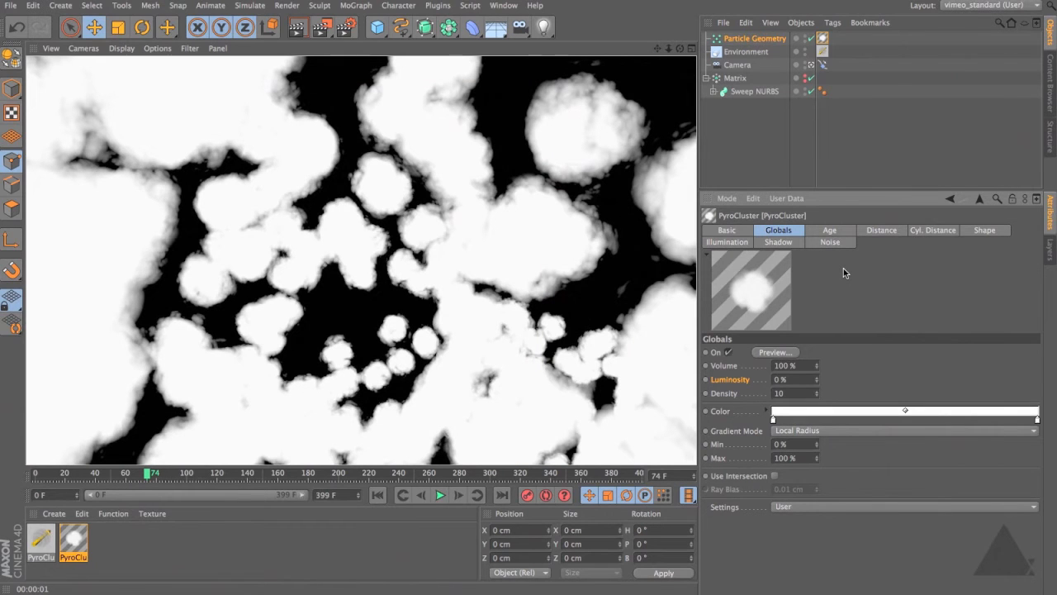
{"action": "left_click", "coordinate": [983, 231]}
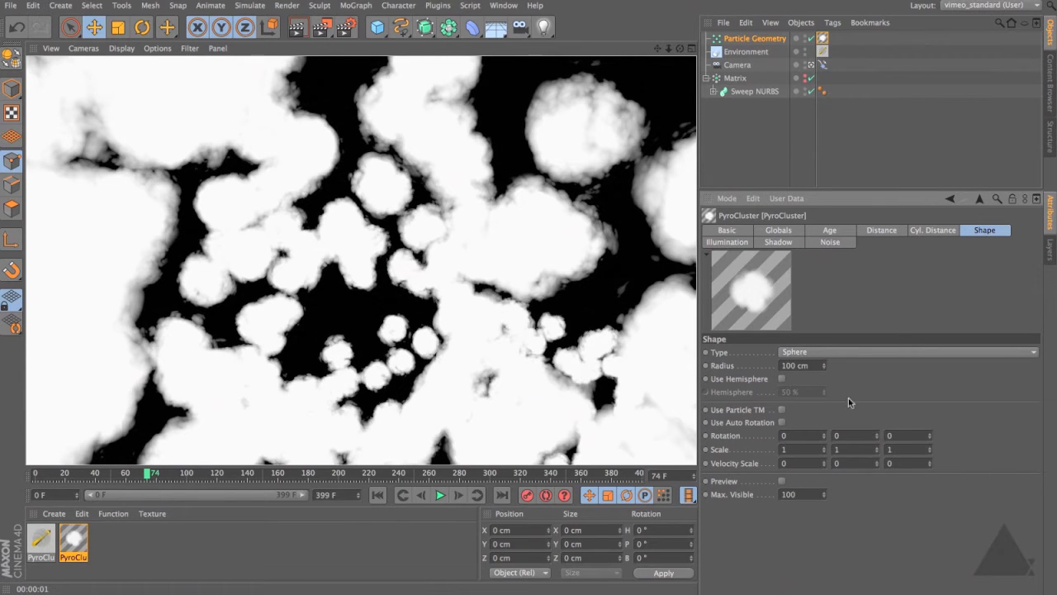
{"action": "left_click", "coordinate": [782, 480]}
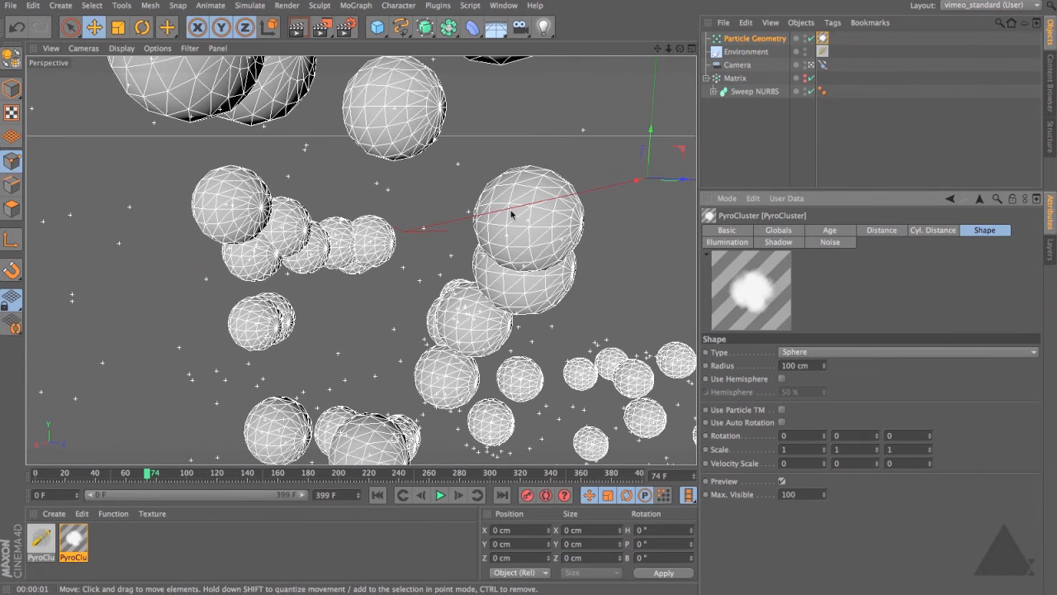
Step: Try a sphere radius of 200 cm for the PyroCluster shape and scrub the camera flight to frame 195
{"action": "left_click", "coordinate": [810, 365]}
{"action": "type", "text": "200"}
{"action": "key", "text": "Return"}
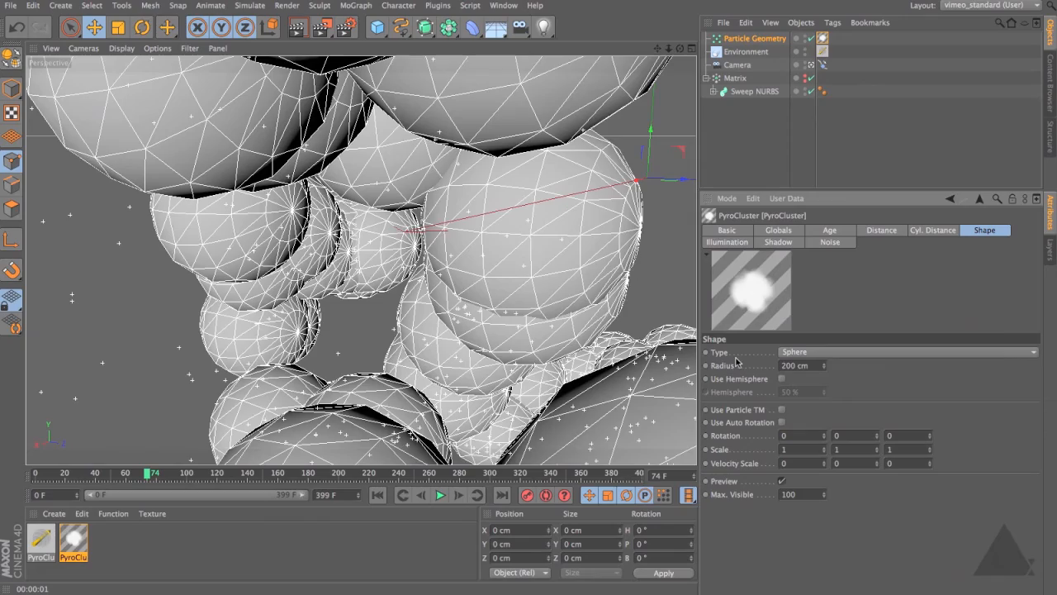
{"action": "left_click_drag", "start_coordinate": [51, 477], "coordinate": [330, 475]}
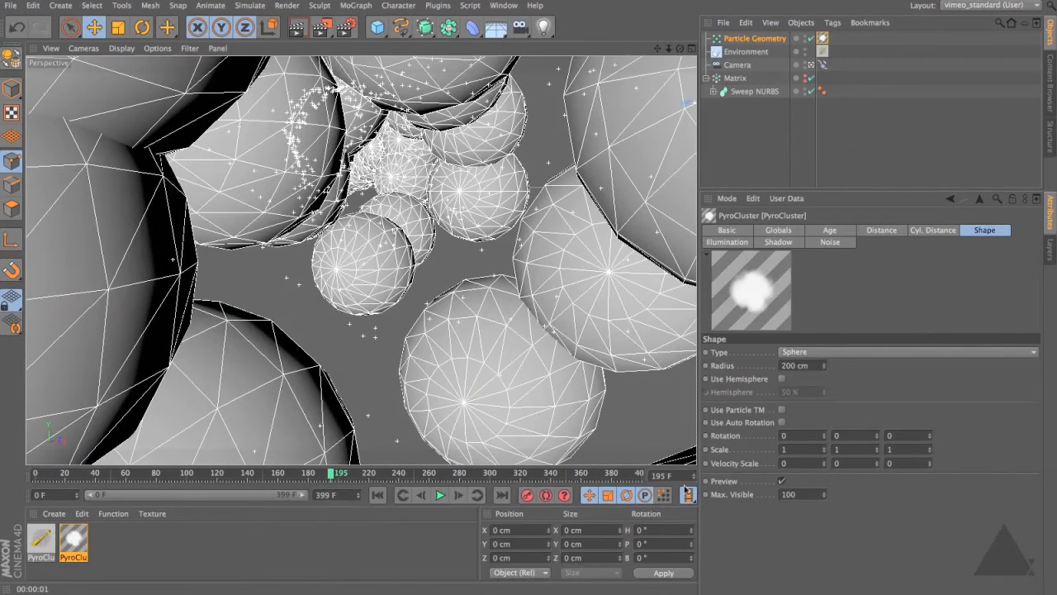
Step: Raise the shape preview's Max. Visible value to 400 and scrub the camera flight to frame 198
{"action": "left_click", "coordinate": [802, 494]}
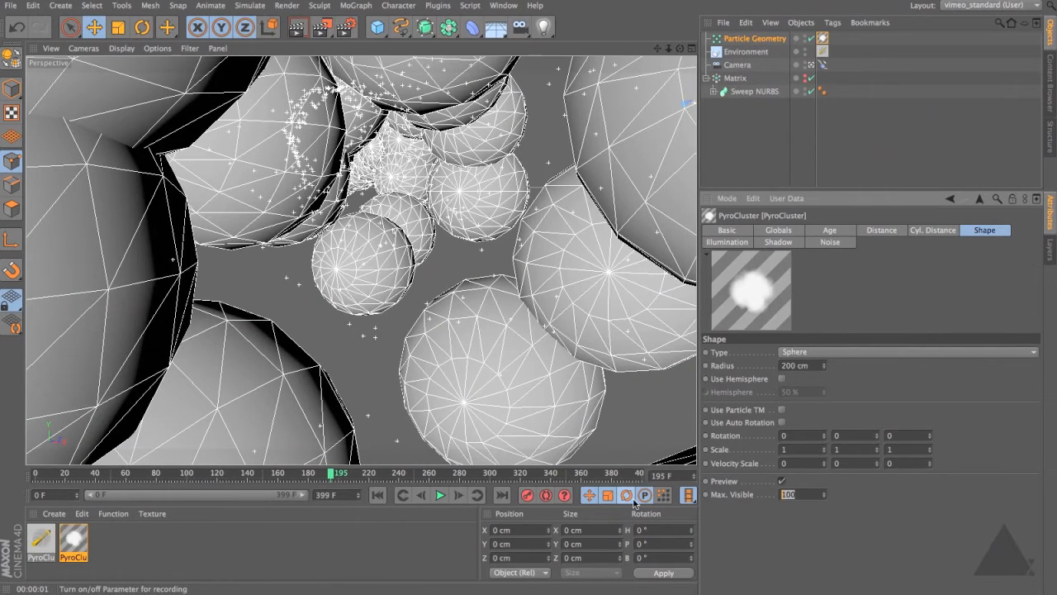
{"action": "type", "text": "400"}
{"action": "key", "text": "Return"}
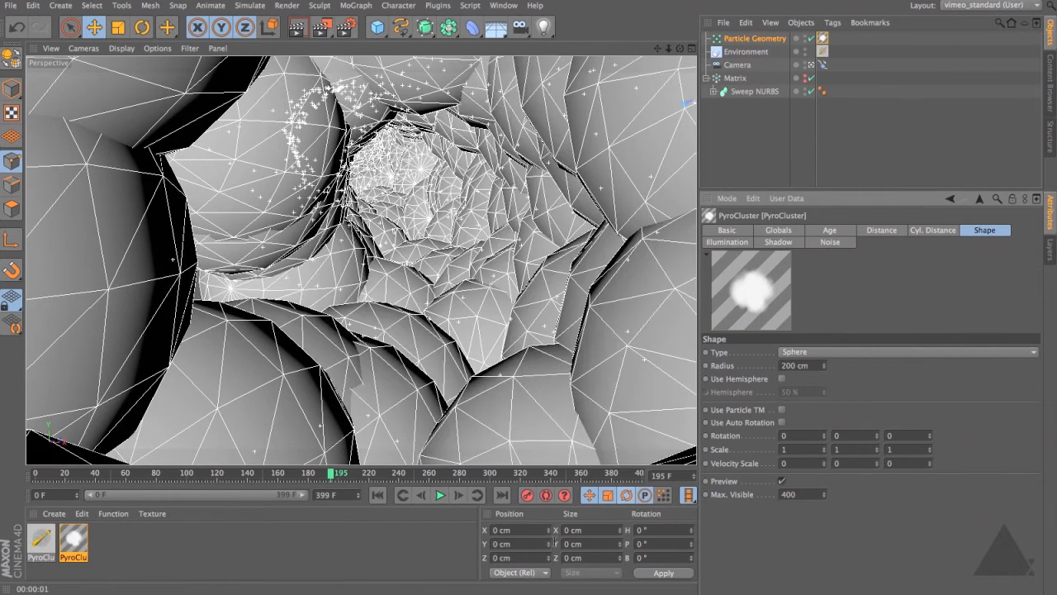
{"action": "left_click_drag", "start_coordinate": [43, 478], "coordinate": [494, 515]}
{"action": "left_click_drag", "start_coordinate": [373, 516], "coordinate": [328, 525]}
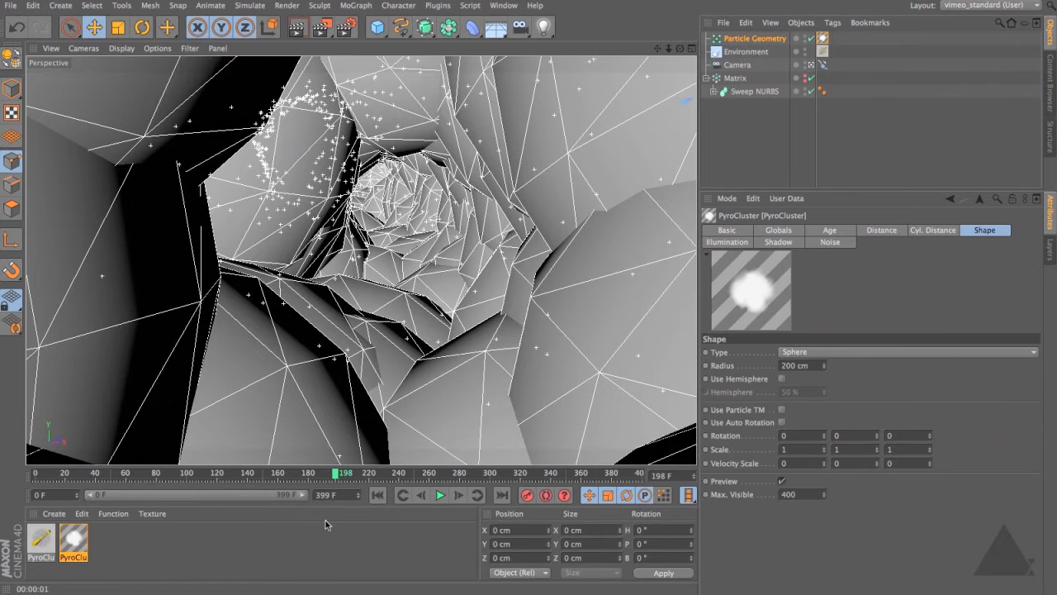
Step: Test-render the tunnel of clouds and set the PyroCluster sphere radius to 175 cm
{"action": "key", "text": "ctrl+r"}
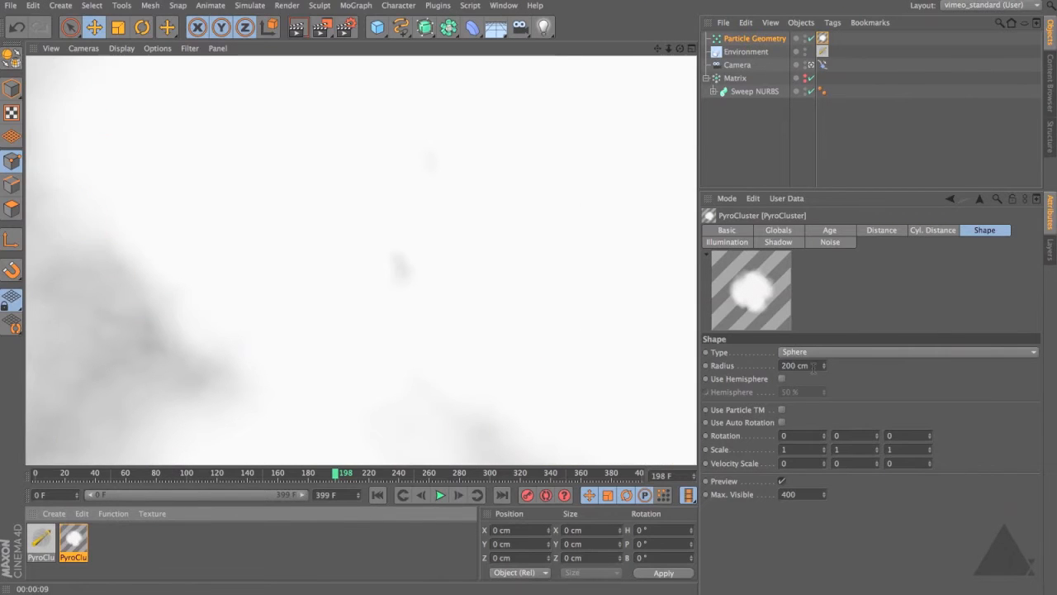
{"action": "left_click_drag", "start_coordinate": [814, 366], "coordinate": [746, 365]}
{"action": "type", "text": "175"}
{"action": "key", "text": "Return"}
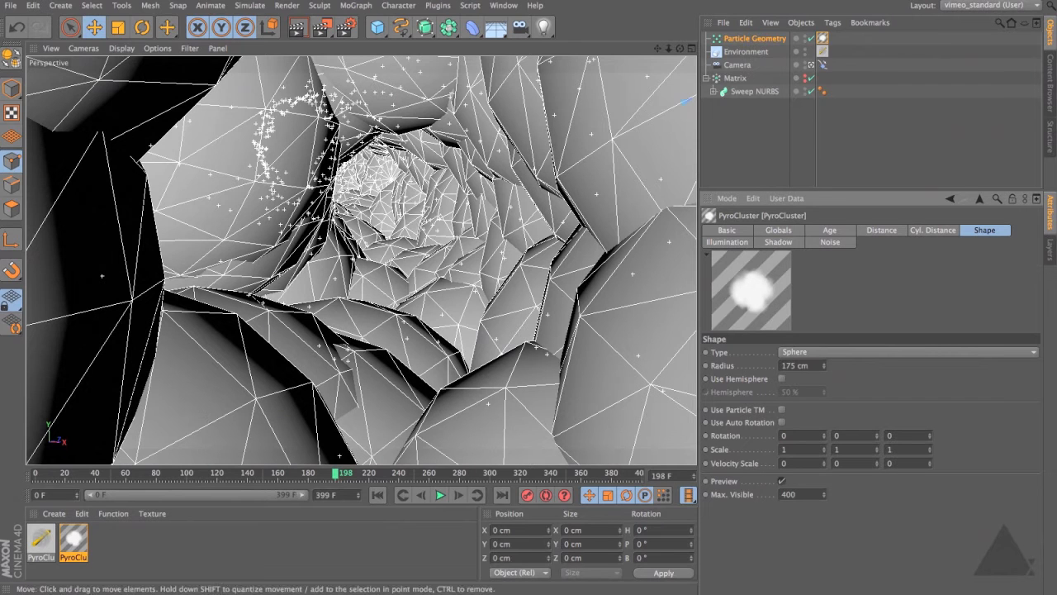
Step: Colour the first knot of the PyroCluster's global gradient bluish grey, with hue 210°, saturation about 4.5% and value about 55%
{"action": "left_click", "coordinate": [796, 232]}
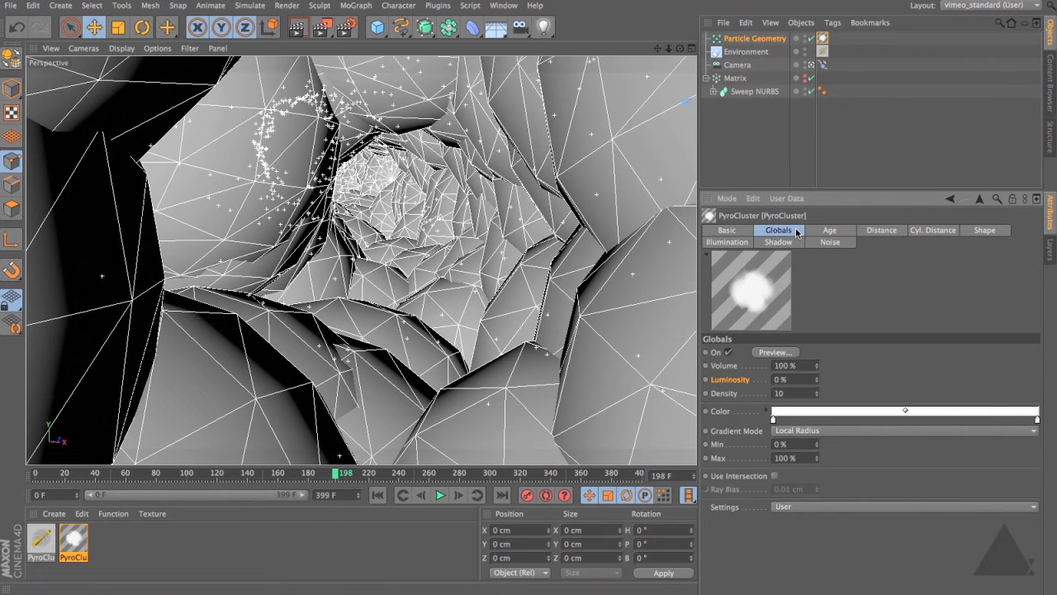
{"action": "left_click", "coordinate": [765, 409]}
{"action": "left_click", "coordinate": [774, 419]}
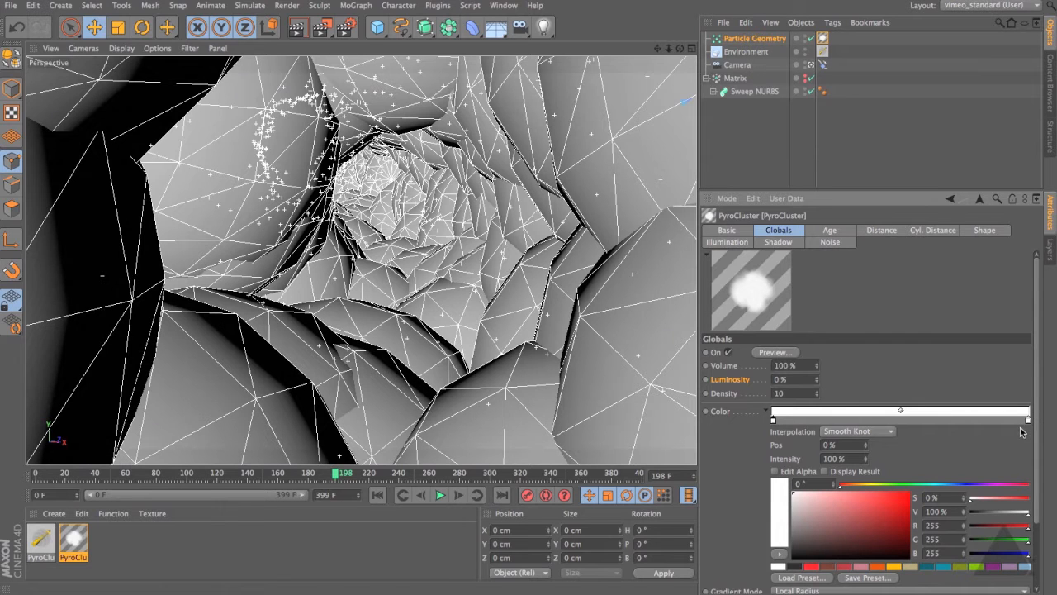
{"action": "left_click_drag", "start_coordinate": [938, 487], "coordinate": [950, 486]}
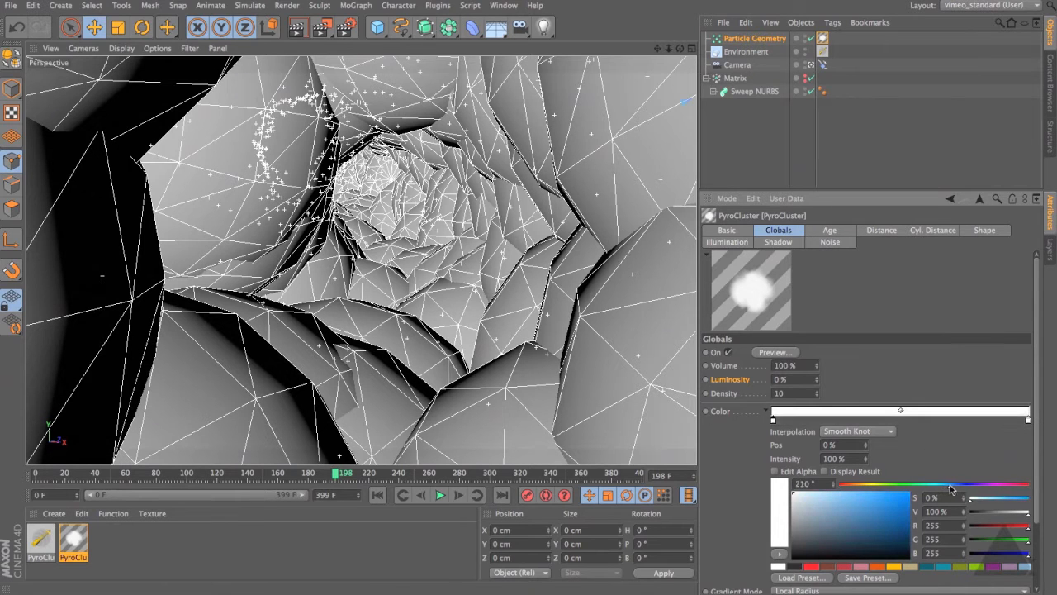
{"action": "left_click", "coordinate": [798, 522]}
{"action": "left_click_drag", "start_coordinate": [798, 522], "coordinate": [797, 522]}
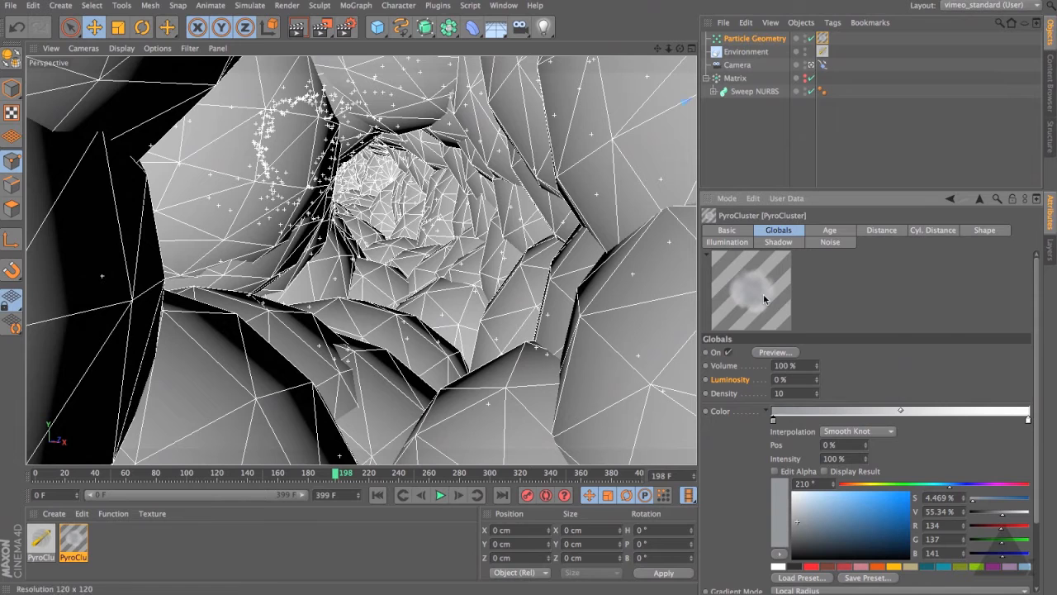
Step: Set the PyroCluster's luminosity to 2% and, after trying 50, its density to 100
{"action": "left_click", "coordinate": [816, 378]}
{"action": "left_click", "coordinate": [817, 378]}
{"action": "left_click_drag", "start_coordinate": [789, 394], "coordinate": [735, 387]}
{"action": "type", "text": "50"}
{"action": "key", "text": "Return"}
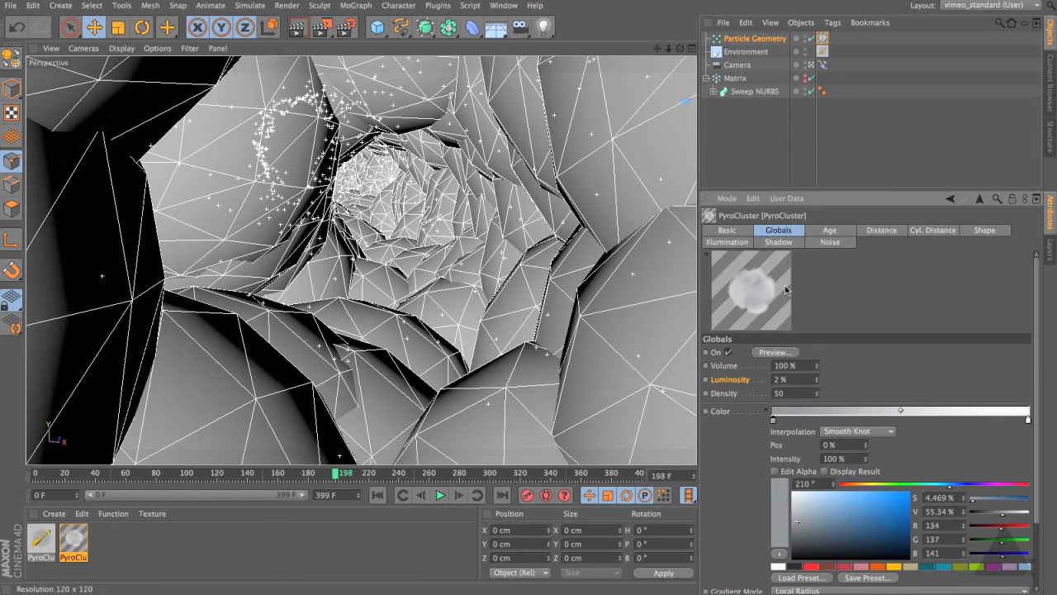
{"action": "left_click_drag", "start_coordinate": [795, 394], "coordinate": [725, 381]}
{"action": "type", "text": "100"}
{"action": "key", "text": "Return"}
Step: Show all four views, add an omni light, place it above and beside the cloud tube, and test-render the perspective view
{"action": "key", "text": "F5"}
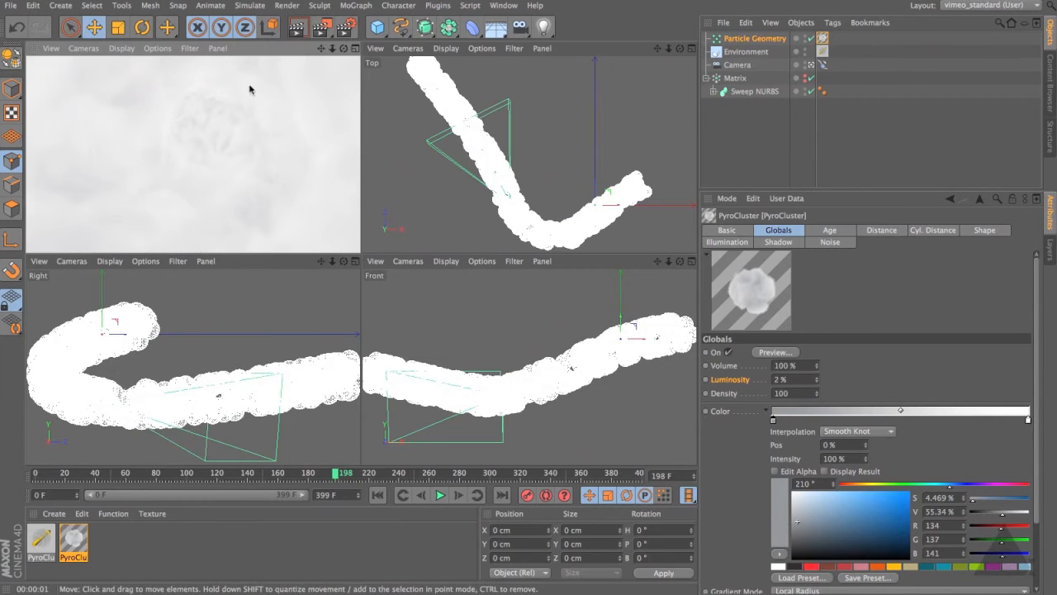
{"action": "left_click", "coordinate": [401, 28]}
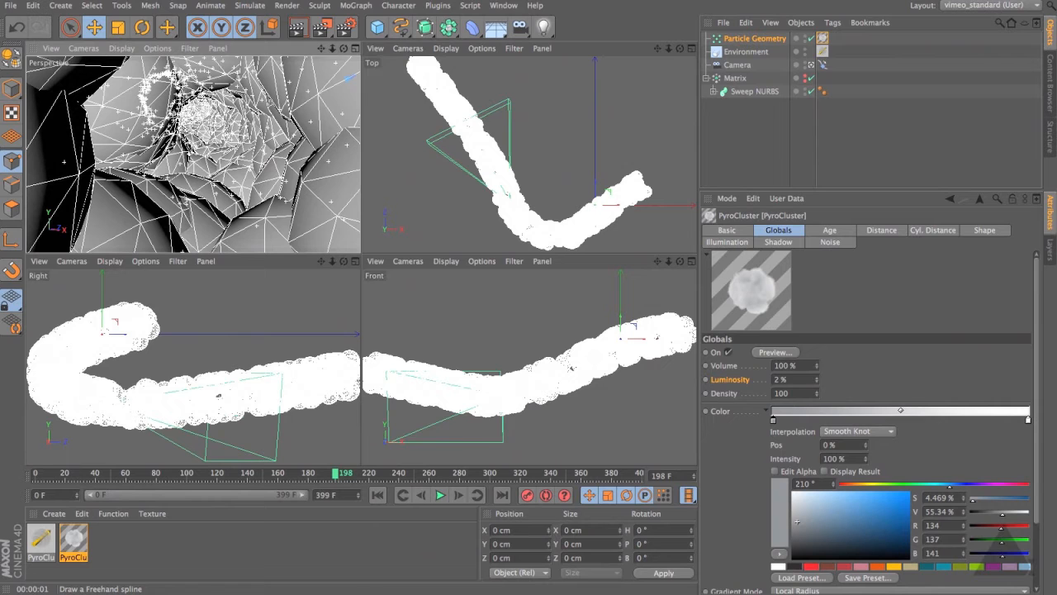
{"action": "left_click", "coordinate": [543, 26]}
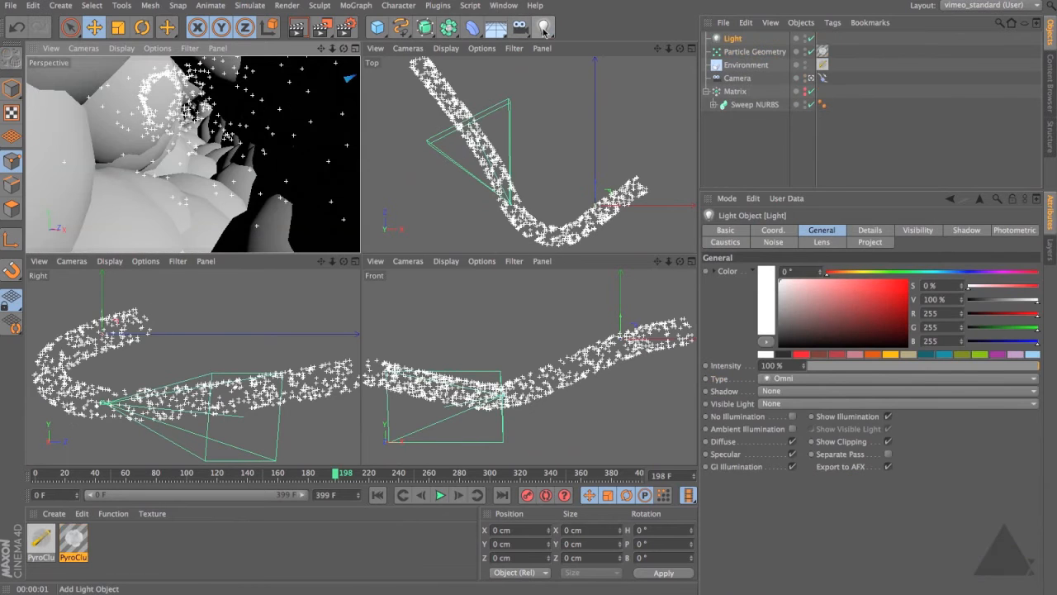
{"action": "left_click_drag", "start_coordinate": [537, 213], "coordinate": [534, 118]}
{"action": "left_click_drag", "start_coordinate": [341, 304], "coordinate": [331, 248]}
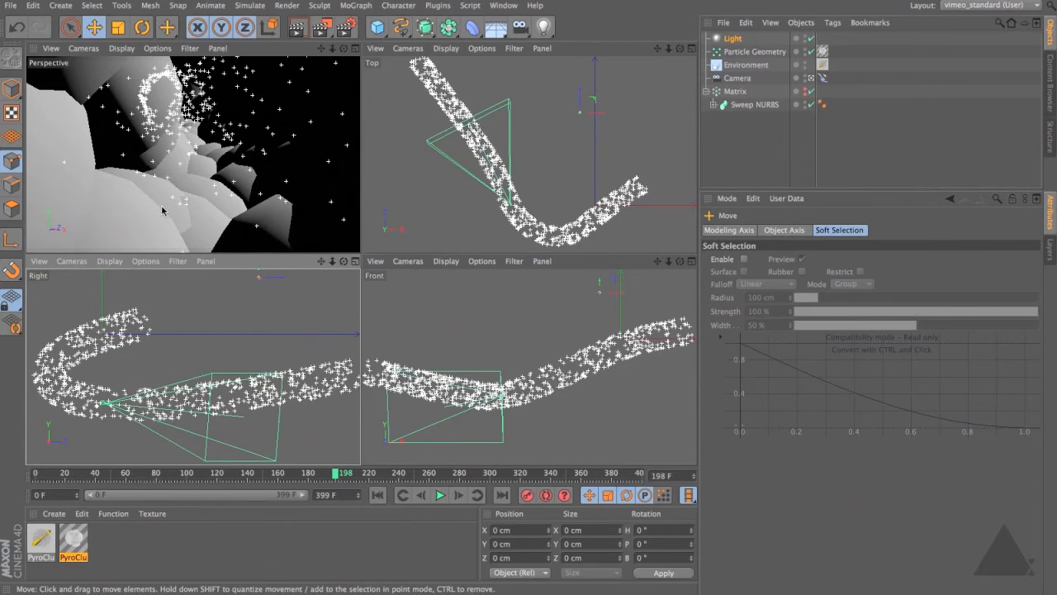
{"action": "left_click", "coordinate": [186, 170]}
{"action": "key", "text": "super+r"}
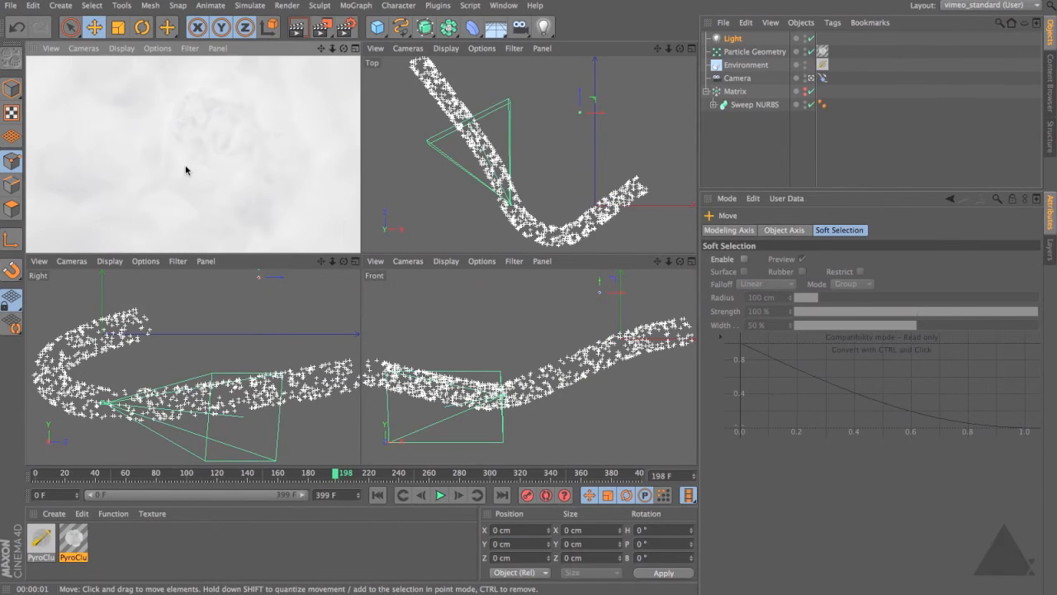
Step: Duplicate the light and place the copy well below the cloud tube, near the camera
{"action": "left_click_drag", "start_coordinate": [732, 38], "coordinate": [734, 51], "text": "ctrl"}
{"action": "mouse_move", "coordinate": [573, 166]}
{"action": "left_mouse_down"}
{"action": "mouse_move", "coordinate": [478, 271]}
{"action": "mouse_move", "coordinate": [413, 272]}
{"action": "left_mouse_up"}
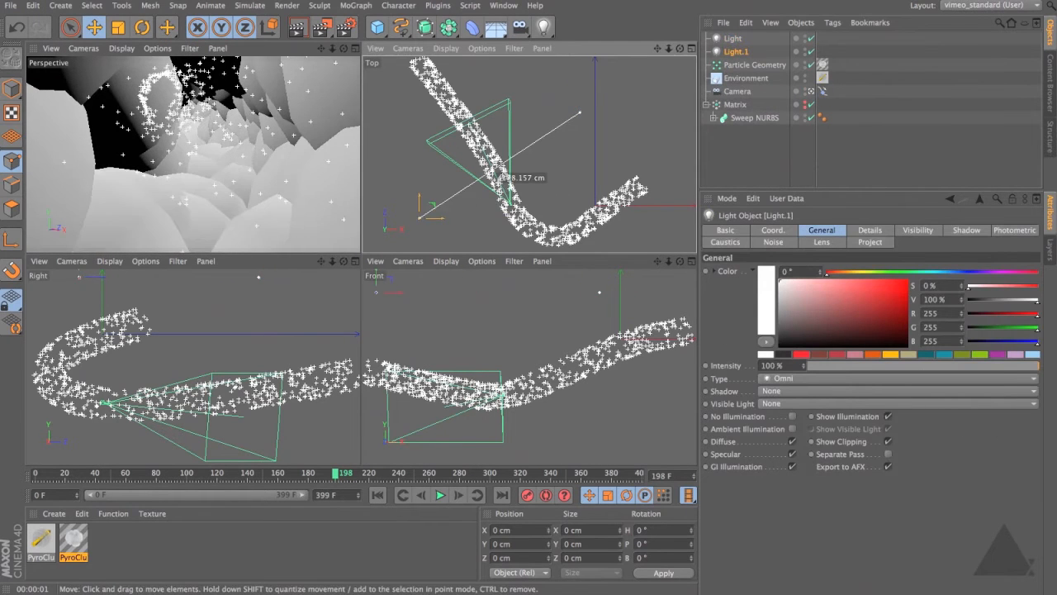
{"action": "scroll", "coordinate": [454, 306], "scroll_direction": "down", "scroll_amount": 4}
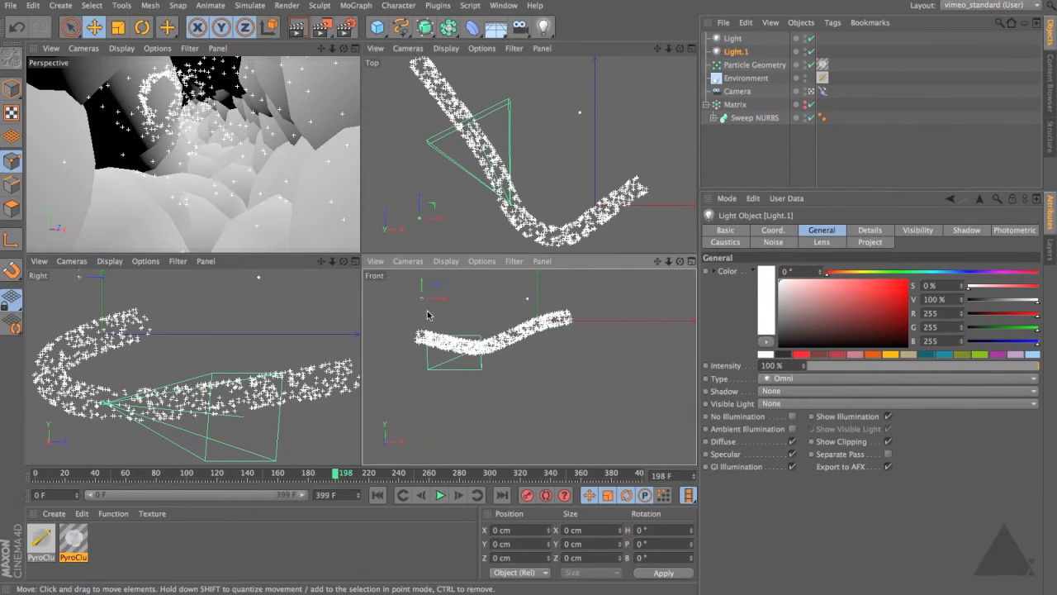
{"action": "left_click_drag", "start_coordinate": [419, 417], "coordinate": [419, 446]}
{"action": "scroll", "coordinate": [550, 181], "scroll_direction": "down", "scroll_amount": 3}
{"action": "left_click_drag", "start_coordinate": [467, 239], "coordinate": [426, 204]}
{"action": "left_click_drag", "start_coordinate": [431, 407], "coordinate": [495, 422]}
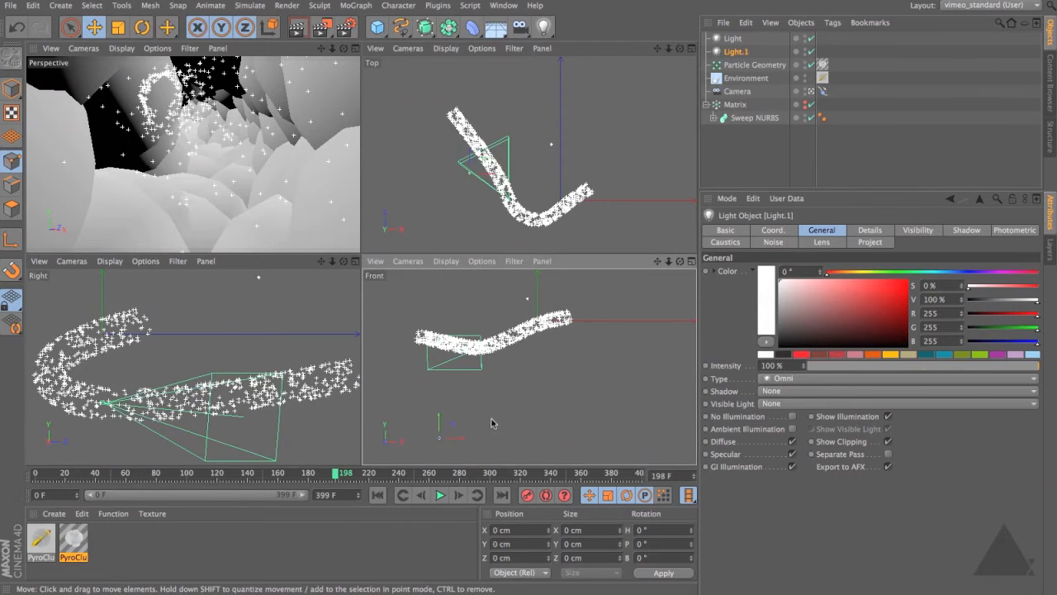
Step: Move the first light higher above the tube and tint it warm white, with hue 48°, saturation about 5% and value about 95%
{"action": "left_click", "coordinate": [756, 38]}
{"action": "left_click_drag", "start_coordinate": [598, 331], "coordinate": [583, 317]}
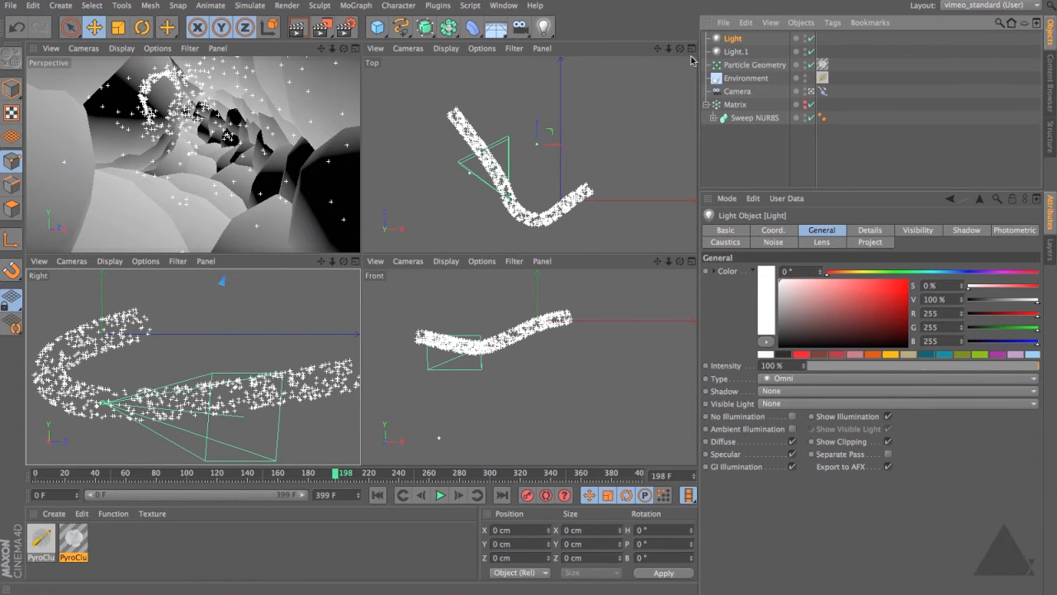
{"action": "left_click_drag", "start_coordinate": [841, 274], "coordinate": [855, 275]}
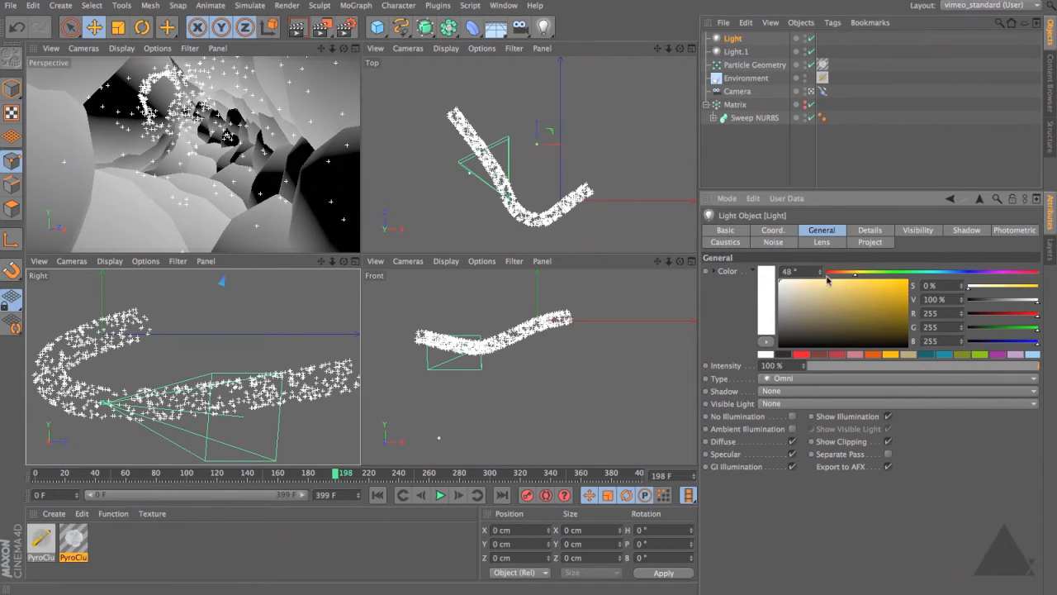
{"action": "left_click", "coordinate": [785, 282]}
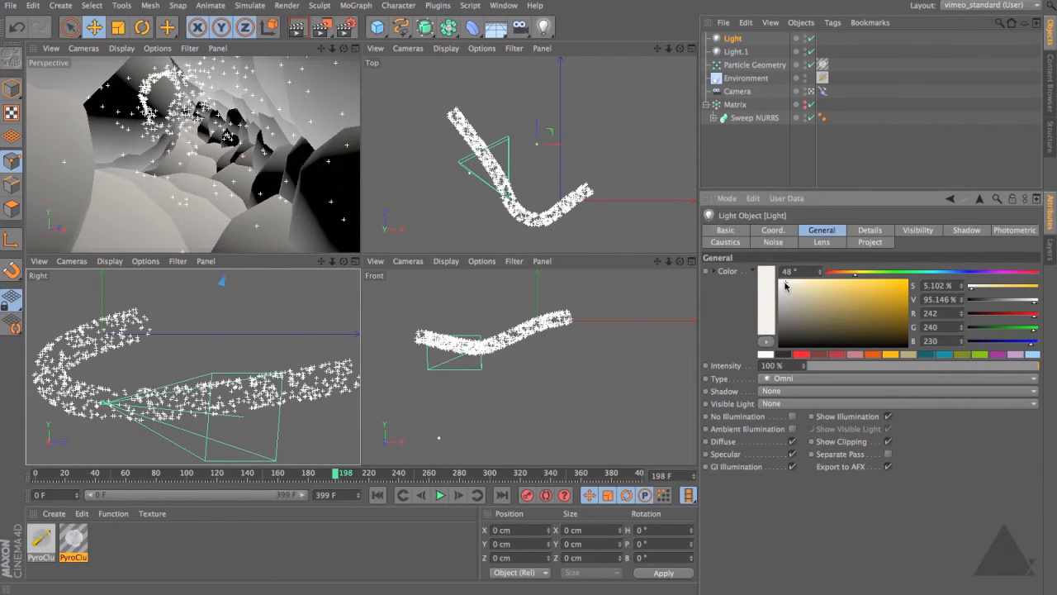
Step: Tint the lower light pale blue, with hue 210°, saturation about 5.6% and value about 93%
{"action": "left_click", "coordinate": [736, 51]}
{"action": "left_click_drag", "start_coordinate": [940, 273], "coordinate": [951, 275]}
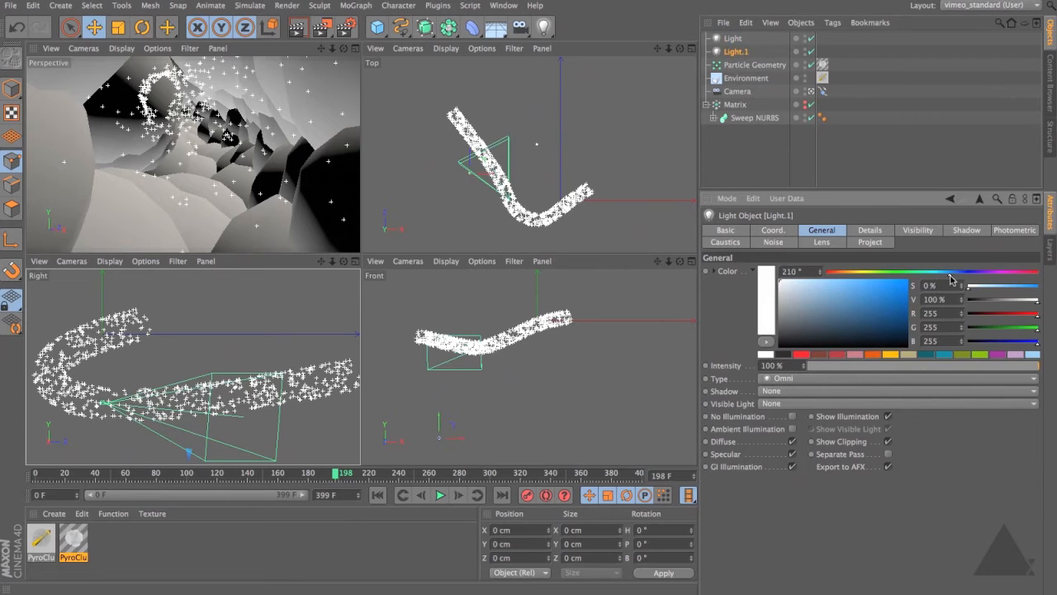
{"action": "left_click", "coordinate": [791, 286]}
{"action": "left_click_drag", "start_coordinate": [791, 286], "coordinate": [786, 286]}
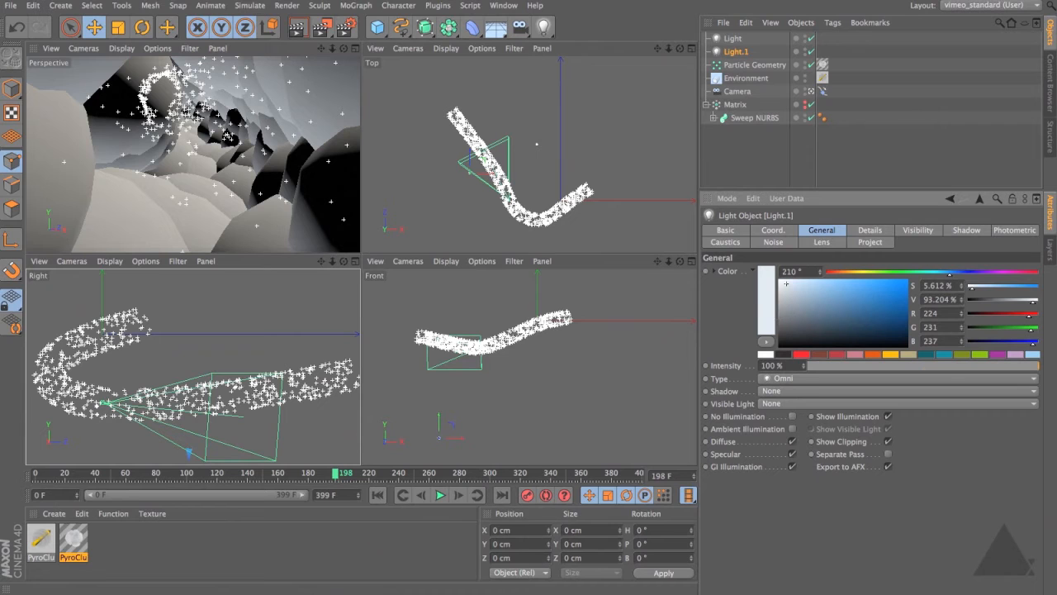
Step: Set the PyroCluster's shadow transparency to 25% and its ambient shadow colour to dark blue, about RGB 24, 54, 94
{"action": "left_click", "coordinate": [73, 542]}
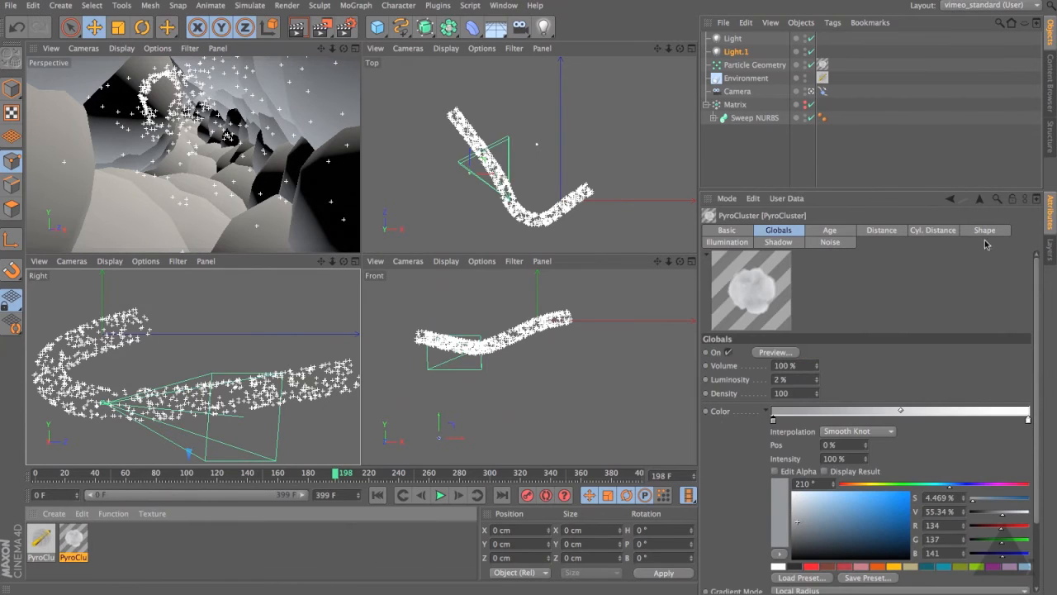
{"action": "left_click", "coordinate": [781, 242]}
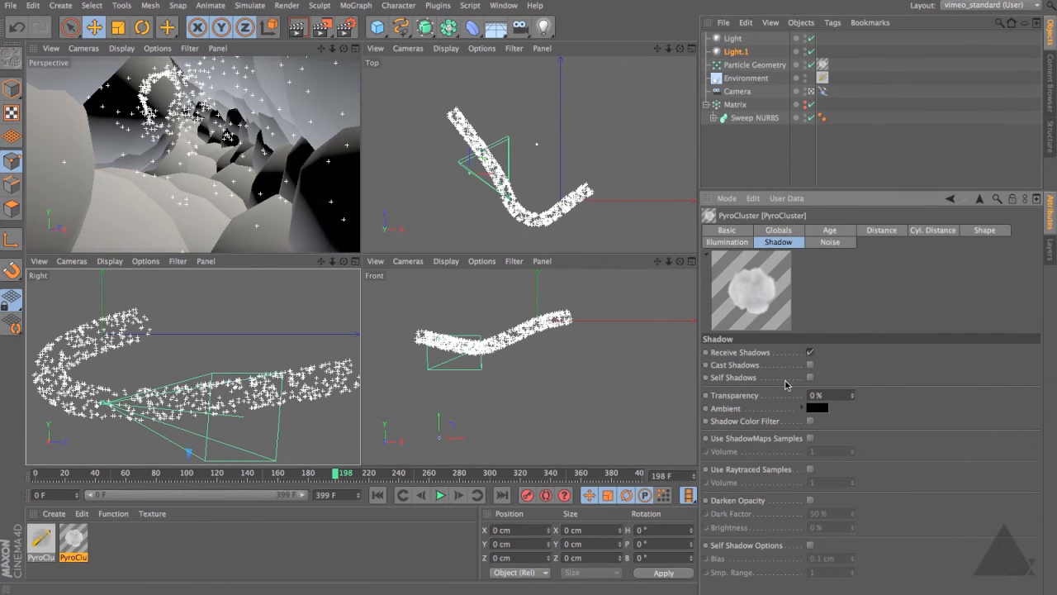
{"action": "left_click", "coordinate": [836, 394]}
{"action": "type", "text": "25"}
{"action": "key", "text": "Return"}
{"action": "left_click", "coordinate": [803, 409]}
{"action": "left_click", "coordinate": [967, 410]}
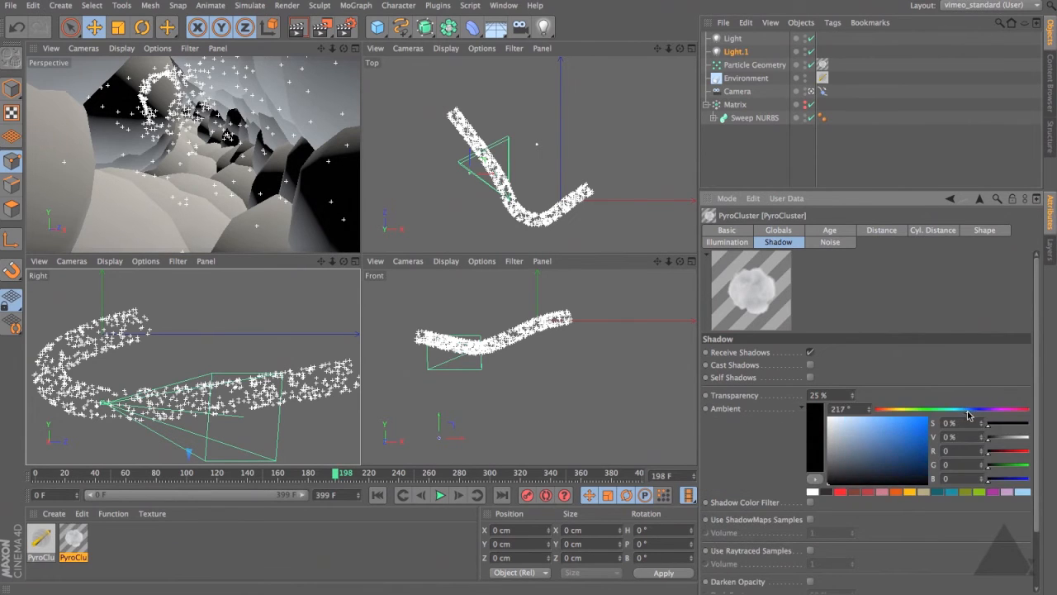
{"action": "left_click_drag", "start_coordinate": [859, 461], "coordinate": [901, 459]}
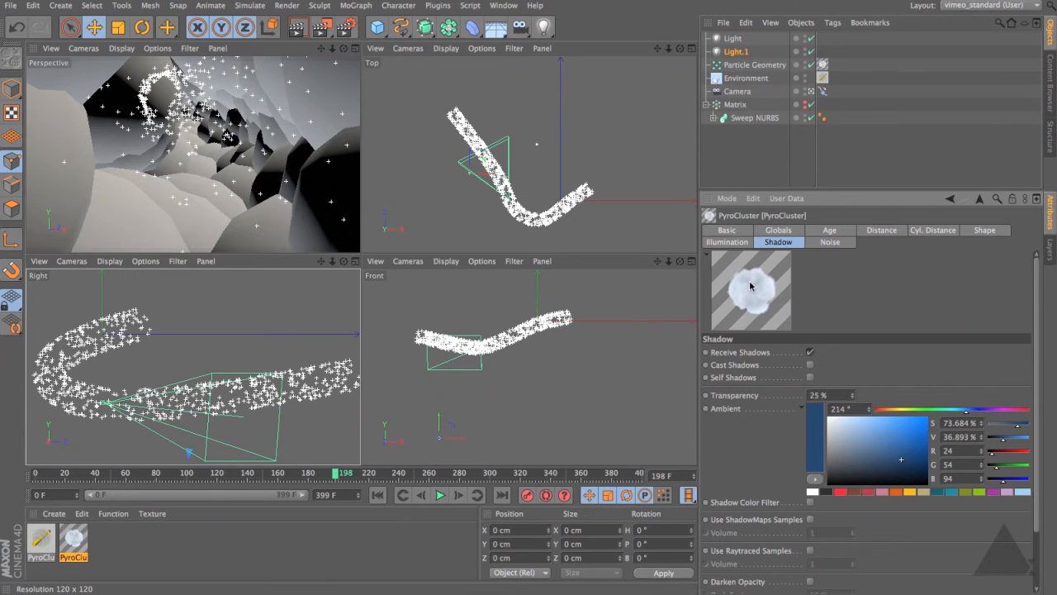
Step: Enable illumination for the PyroCluster material and set its mode to Ray Angle
{"action": "left_click", "coordinate": [745, 243]}
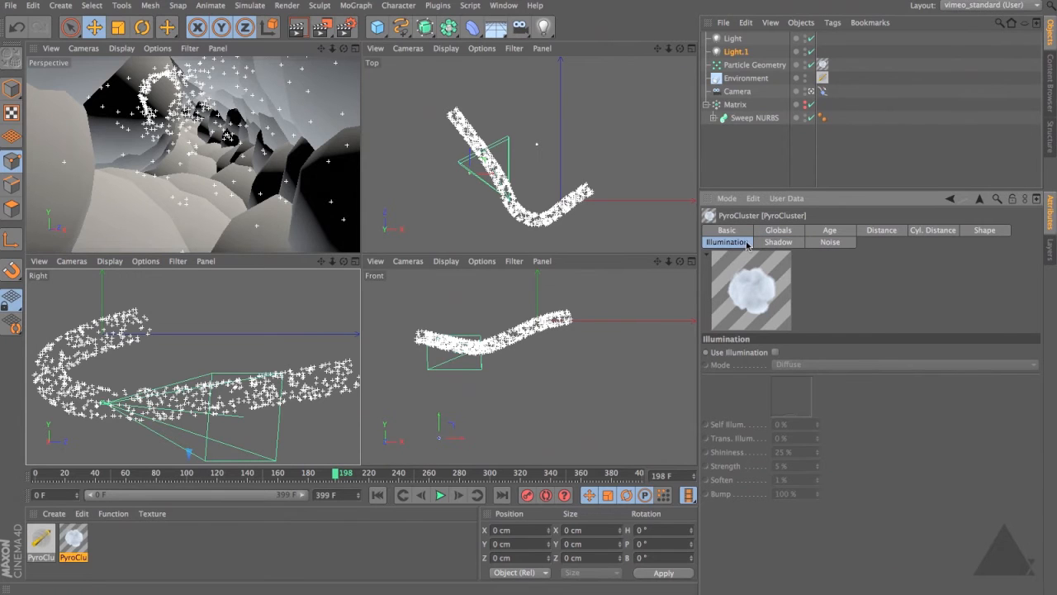
{"action": "left_click", "coordinate": [775, 352]}
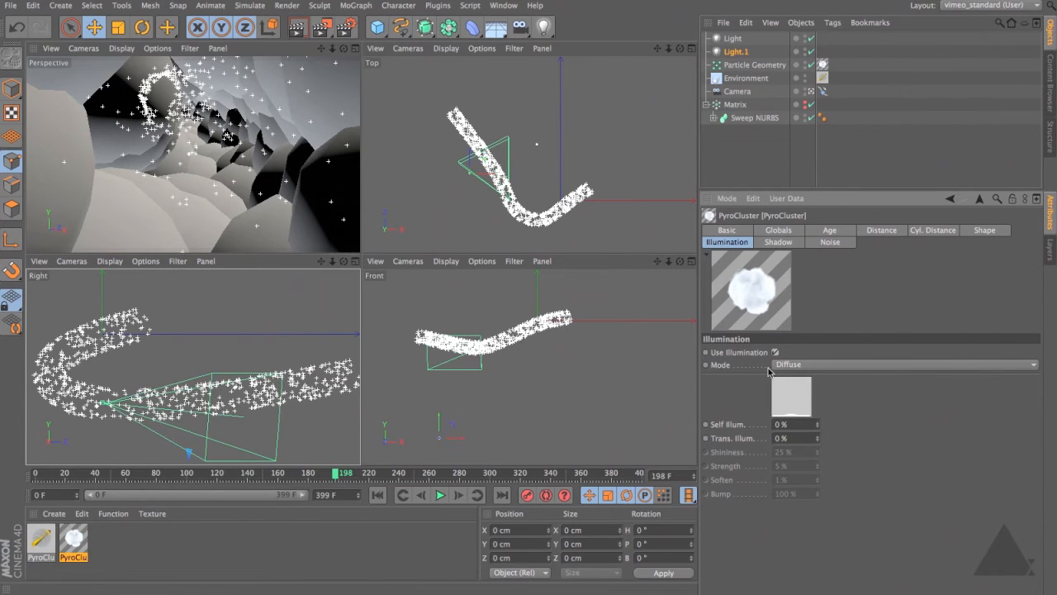
{"action": "left_click", "coordinate": [788, 370]}
{"action": "left_click", "coordinate": [816, 388]}
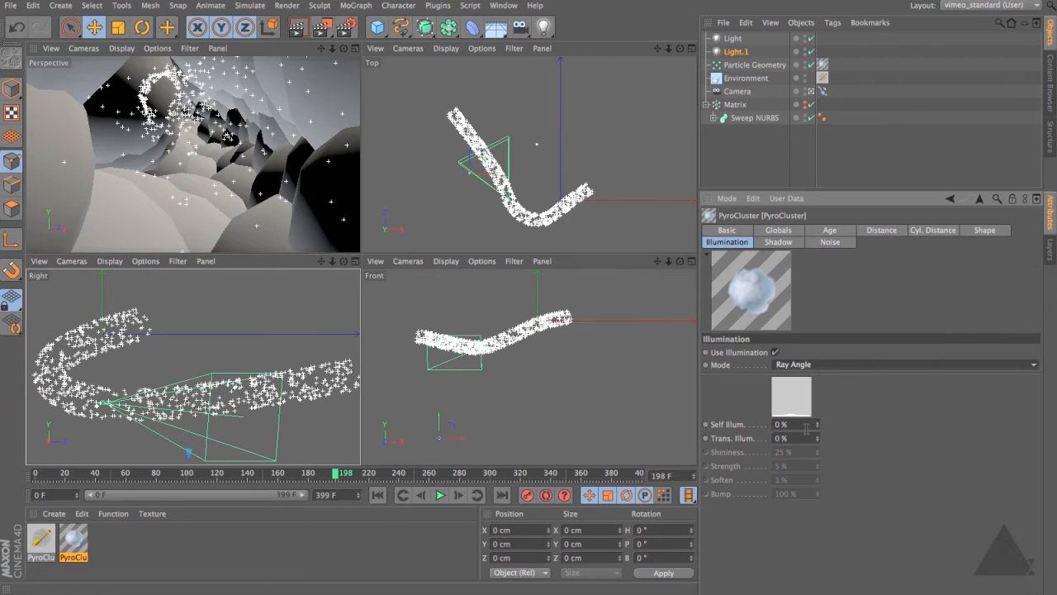
Step: Set the PyroCluster's self illumination and transparent illumination to 50% each
{"action": "left_click_drag", "start_coordinate": [802, 424], "coordinate": [711, 410]}
{"action": "type", "text": "50"}
{"action": "key", "text": "Return"}
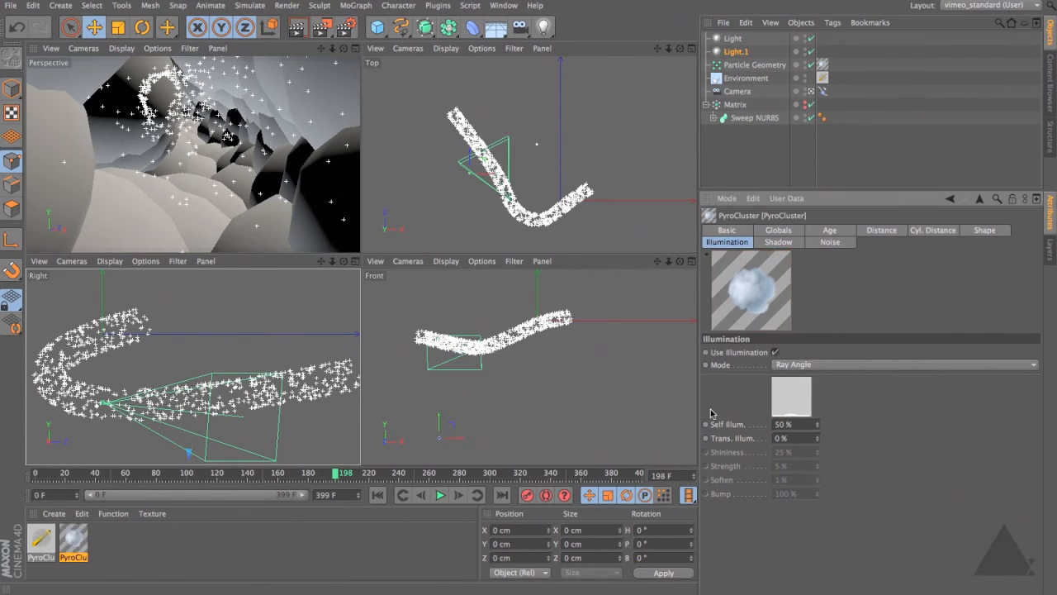
{"action": "double_click", "coordinate": [792, 438]}
{"action": "type", "text": "50"}
{"action": "key", "text": "Return"}
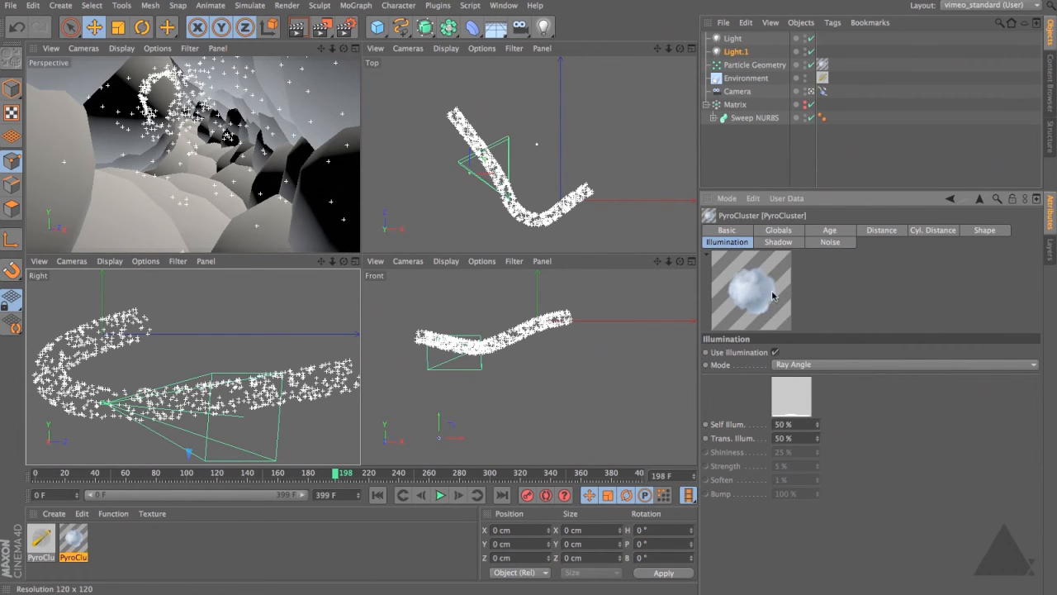
Step: Set the scale of the PyroCluster's noise to 400%
{"action": "left_click", "coordinate": [842, 242]}
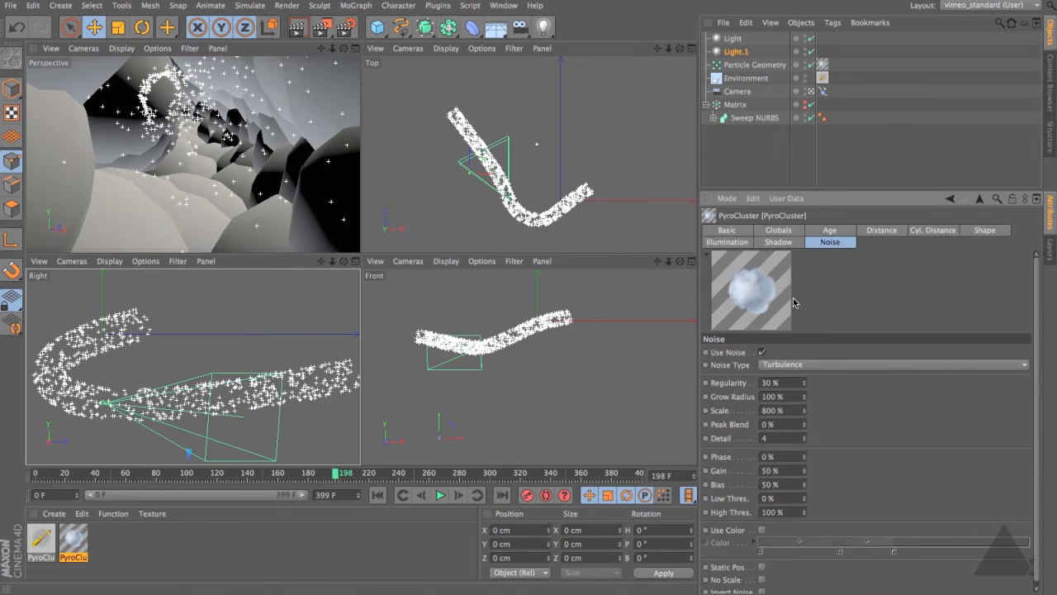
{"action": "left_click", "coordinate": [841, 365]}
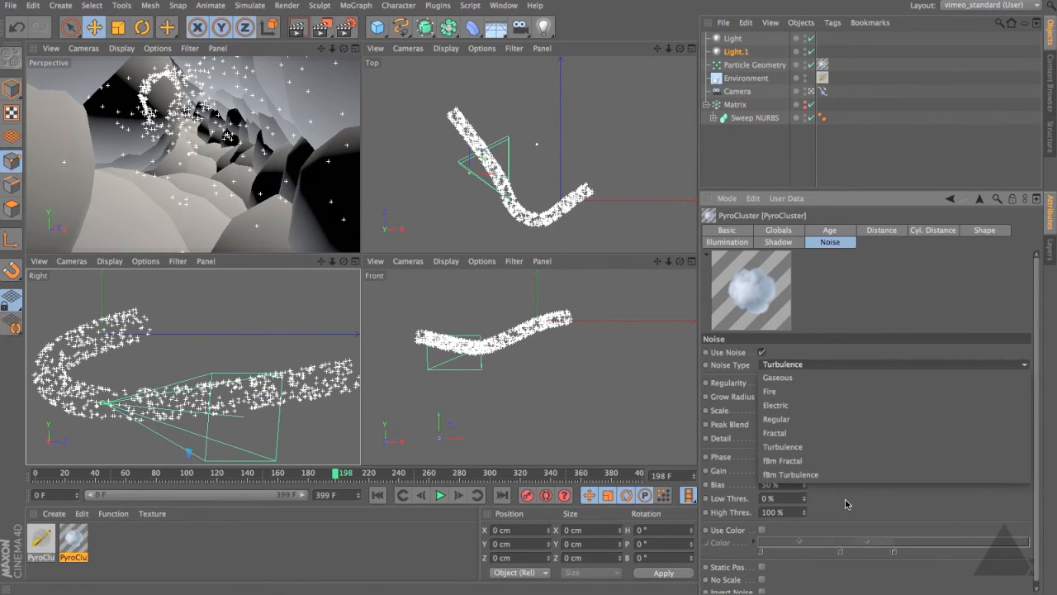
{"action": "left_click", "coordinate": [891, 310]}
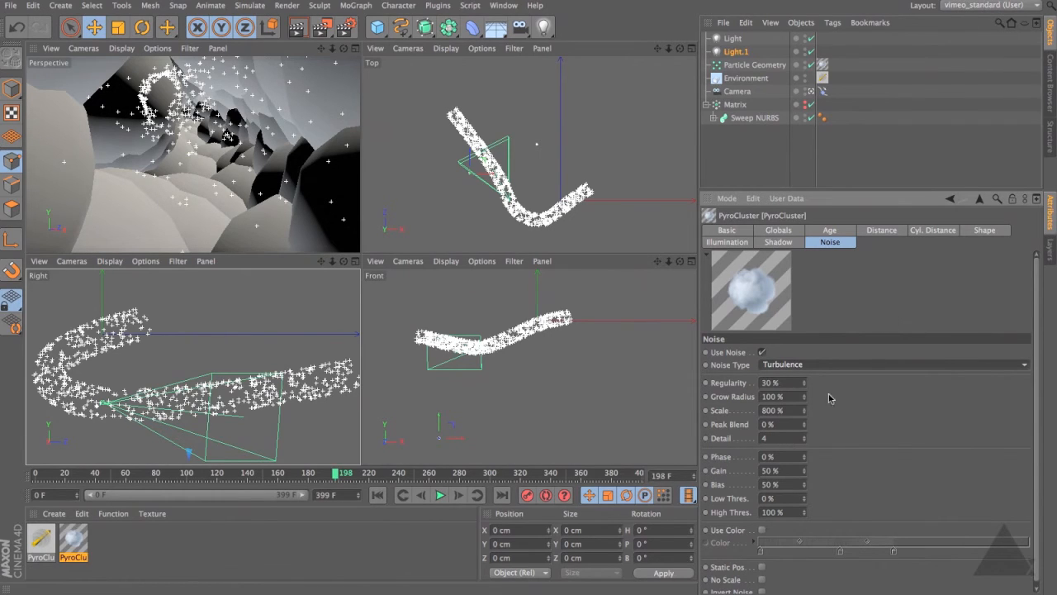
{"action": "double_click", "coordinate": [785, 411]}
{"action": "type", "text": "400"}
{"action": "key", "text": "Return"}
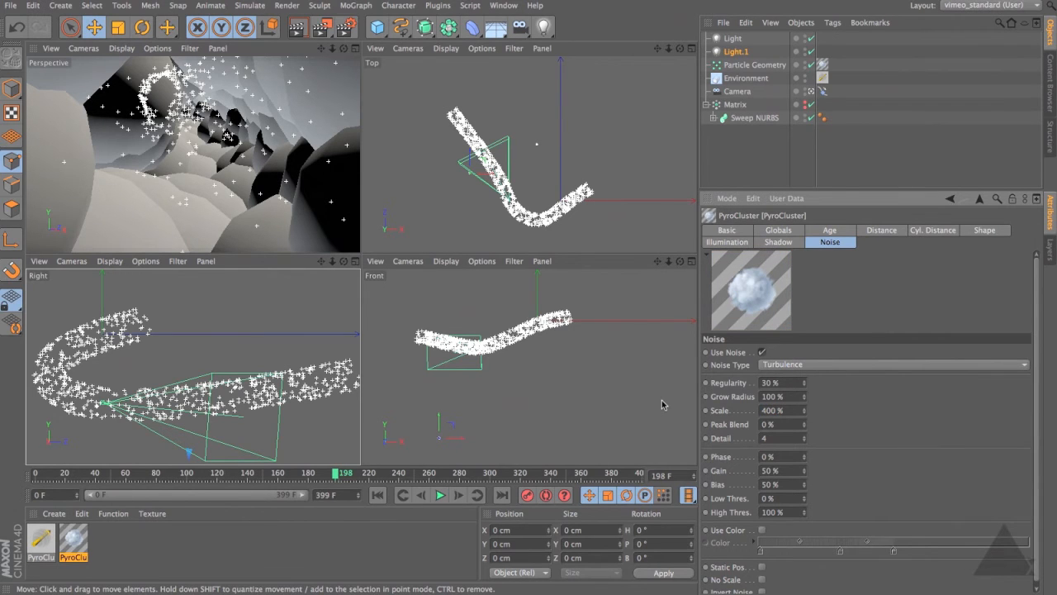
Step: Try noise regularity values of 75%, 100% and 5% to compare the cloud shapes in the material preview
{"action": "left_click", "coordinate": [744, 385]}
{"action": "double_click", "coordinate": [786, 383]}
{"action": "type", "text": "75"}
{"action": "key", "text": "Return"}
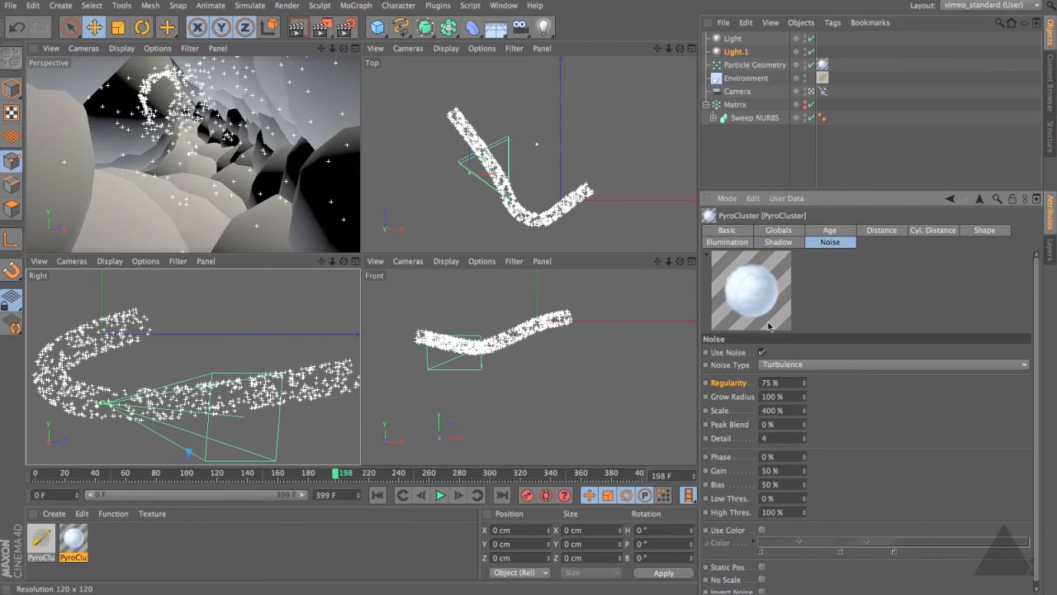
{"action": "double_click", "coordinate": [791, 383]}
{"action": "type", "text": "100"}
{"action": "key", "text": "Return"}
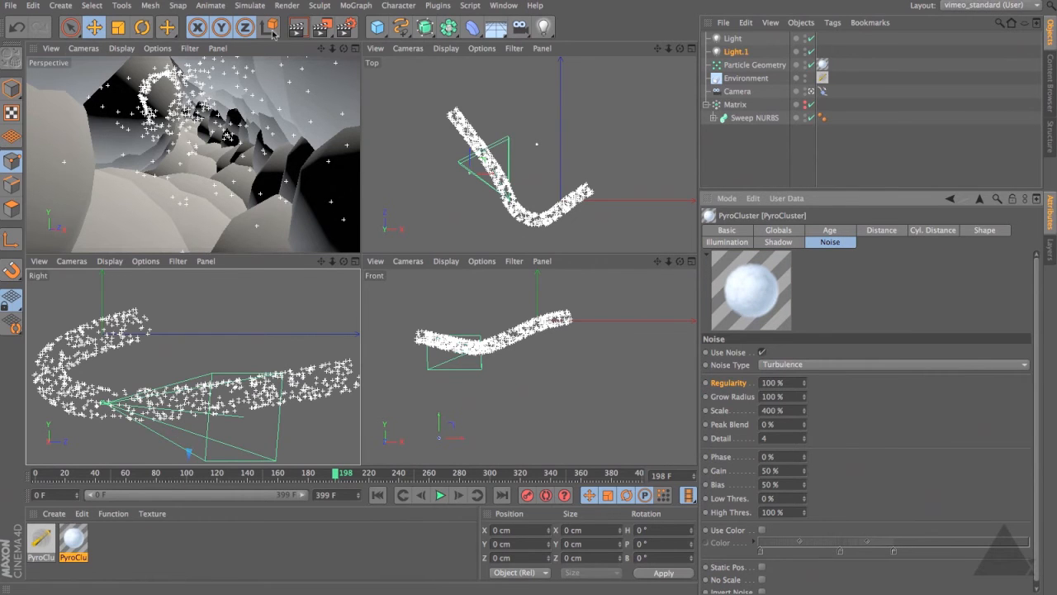
{"action": "left_click", "coordinate": [786, 382]}
{"action": "type", "text": "5"}
{"action": "key", "text": "Return"}
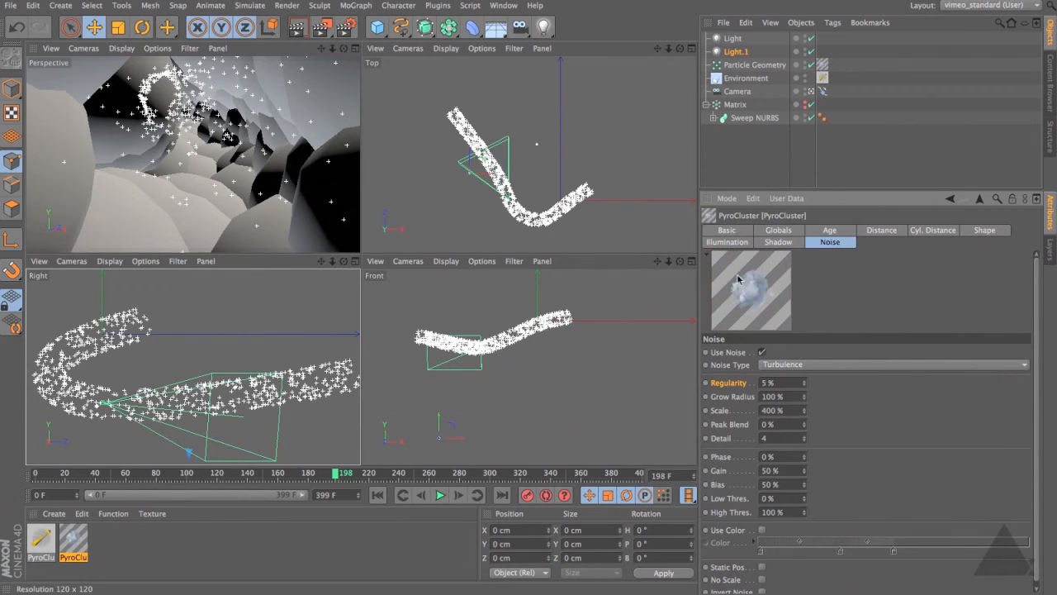
Step: Set the regularity of the PyroCluster's noise to 15%
{"action": "left_click_drag", "start_coordinate": [790, 384], "coordinate": [652, 366]}
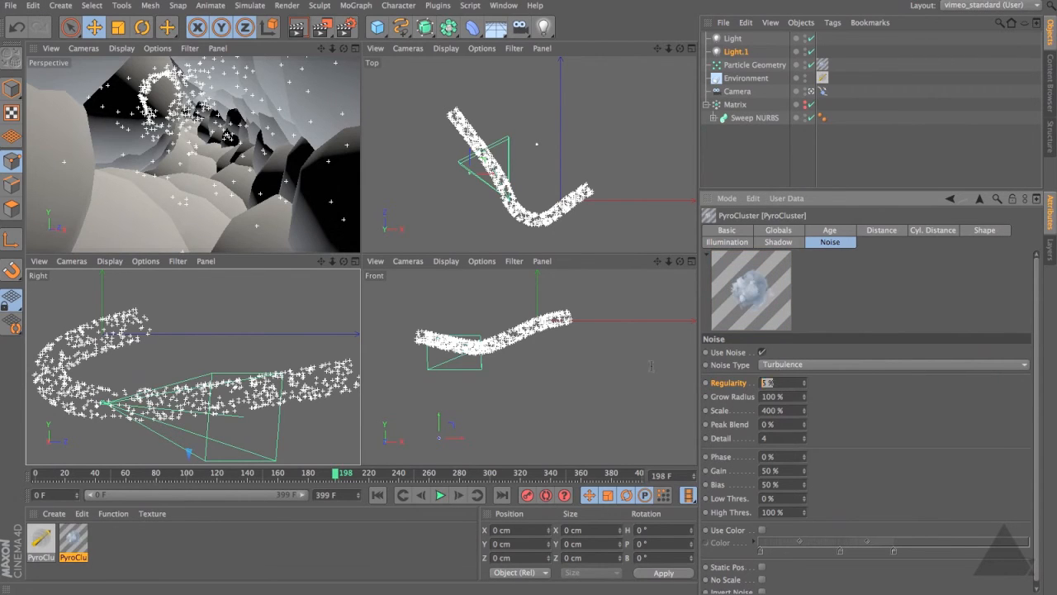
{"action": "type", "text": "15"}
{"action": "key", "text": "Return"}
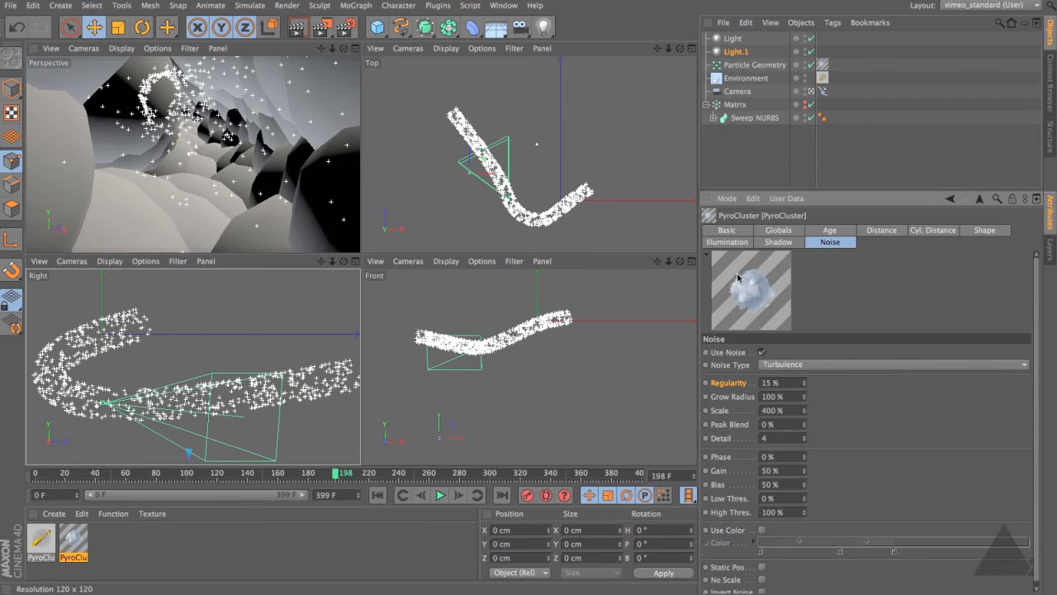
Step: Enable Darken Opacity in the PyroCluster's shadow settings and fold away the ambient colour controls
{"action": "left_click", "coordinate": [778, 243]}
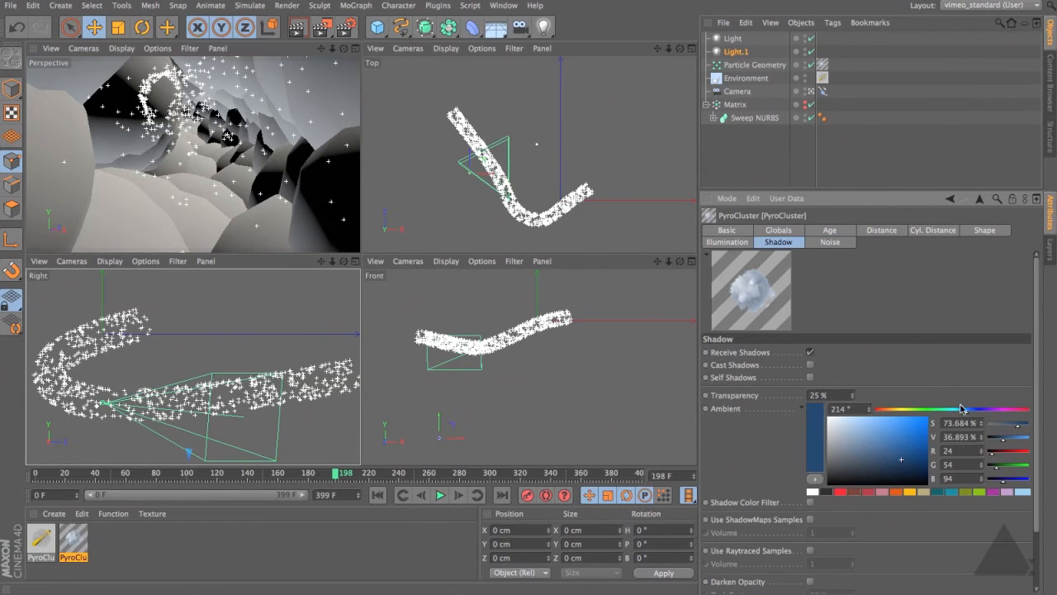
{"action": "scroll", "coordinate": [1036, 349], "scroll_direction": "down", "scroll_amount": 3}
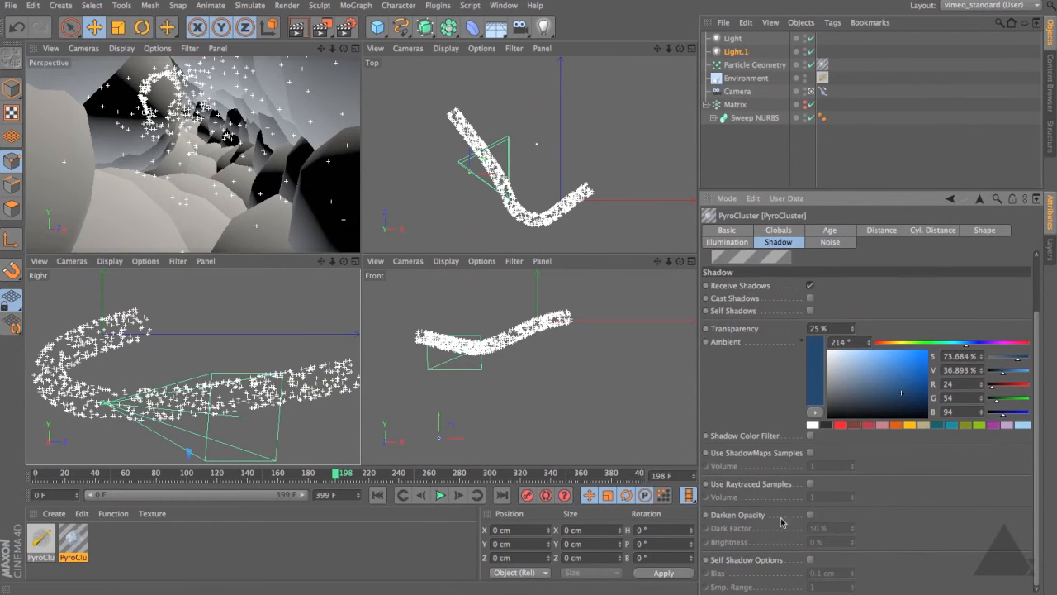
{"action": "key", "text": "super+r"}
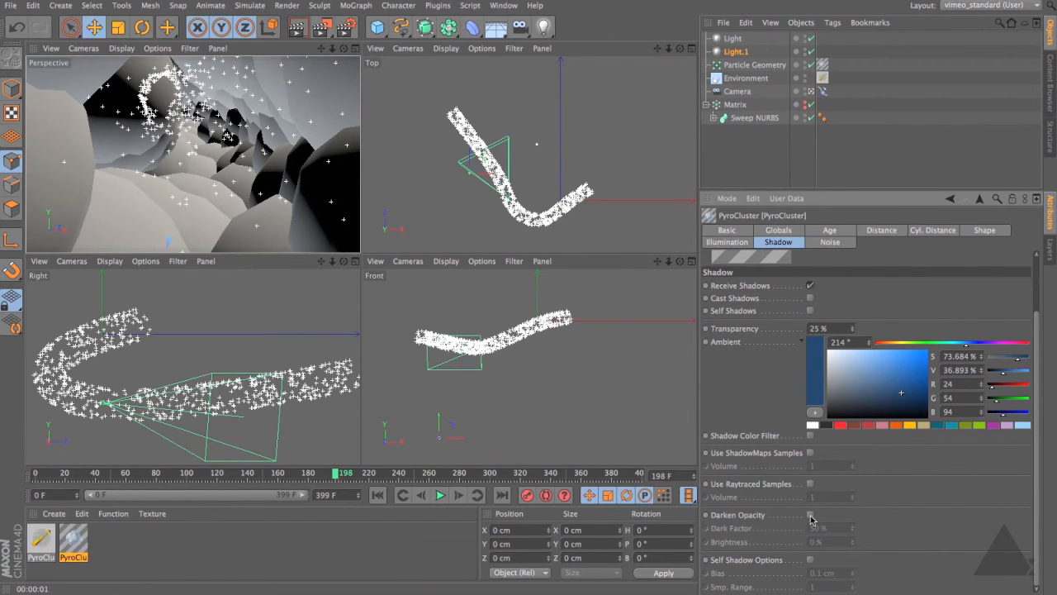
{"action": "left_click", "coordinate": [810, 515]}
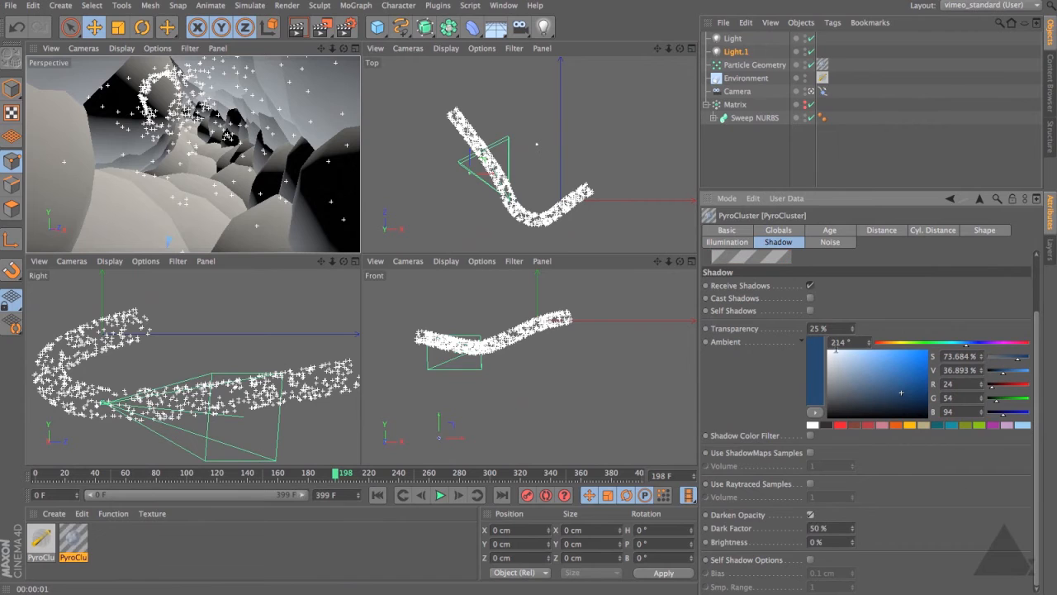
{"action": "left_click", "coordinate": [802, 342]}
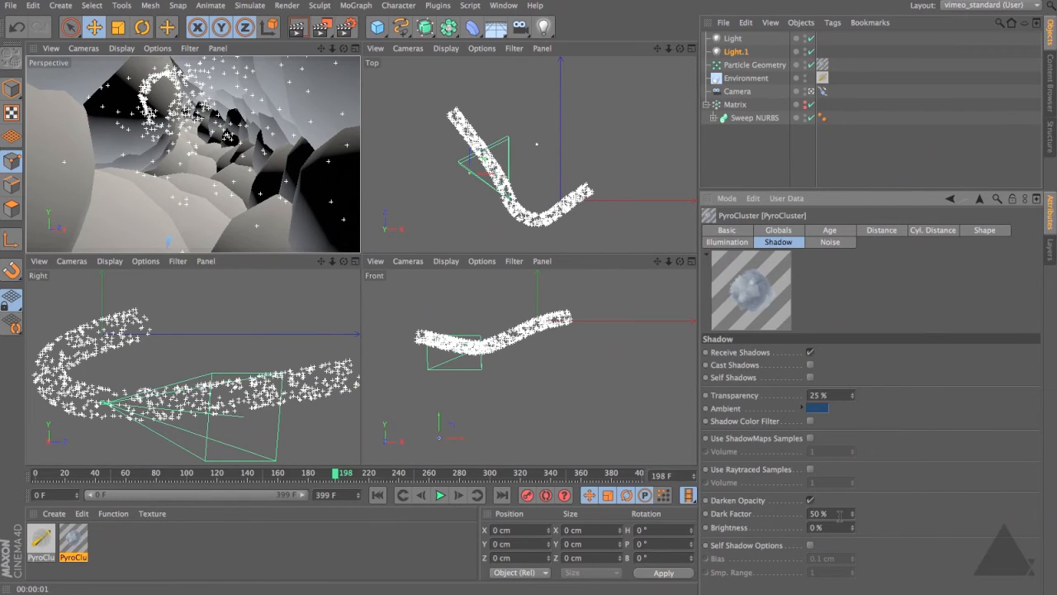
Step: Try a dark factor of 0% with a brightness of 50% and test-render the perspective view
{"action": "left_click_drag", "start_coordinate": [854, 528], "coordinate": [854, 516]}
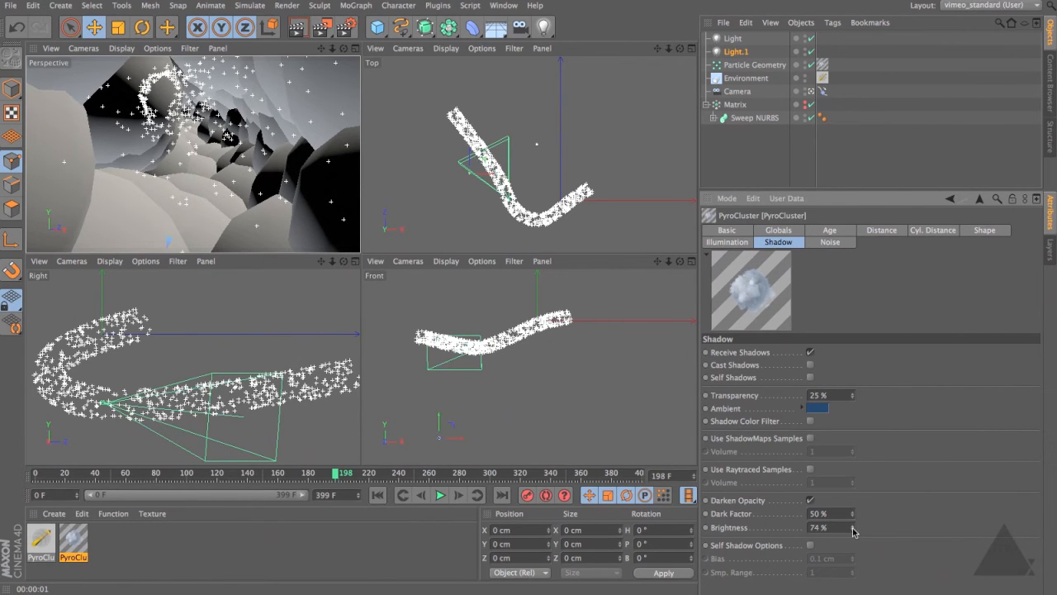
{"action": "mouse_move", "coordinate": [854, 516]}
{"action": "left_mouse_down"}
{"action": "mouse_move", "coordinate": [854, 548]}
{"action": "mouse_move", "coordinate": [854, 517]}
{"action": "left_mouse_up"}
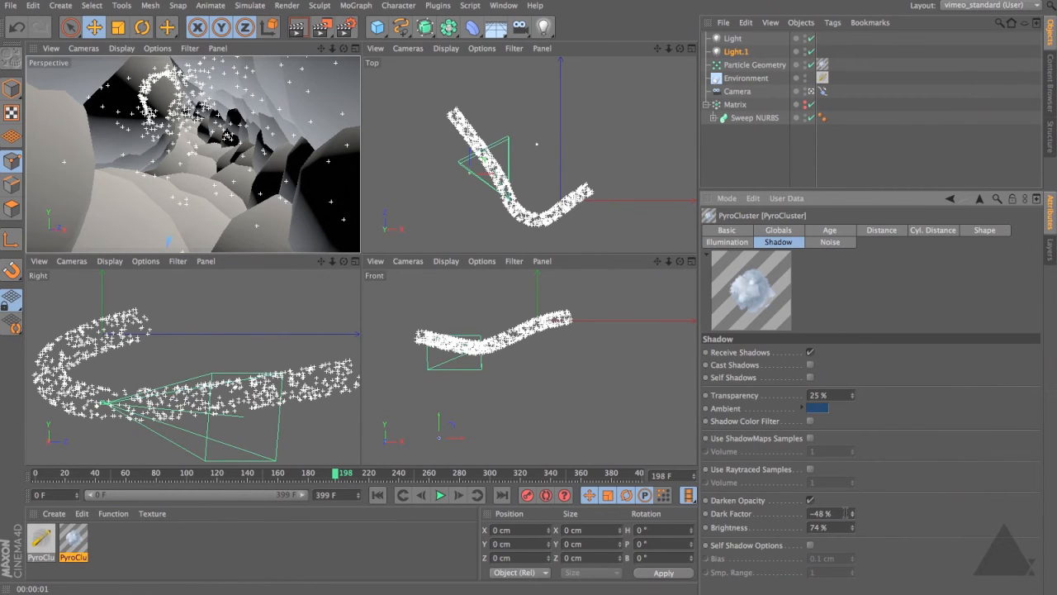
{"action": "left_click", "coordinate": [845, 513]}
{"action": "type", "text": "0"}
{"action": "key", "text": "Tab"}
{"action": "type", "text": "50"}
{"action": "key", "text": "Return"}
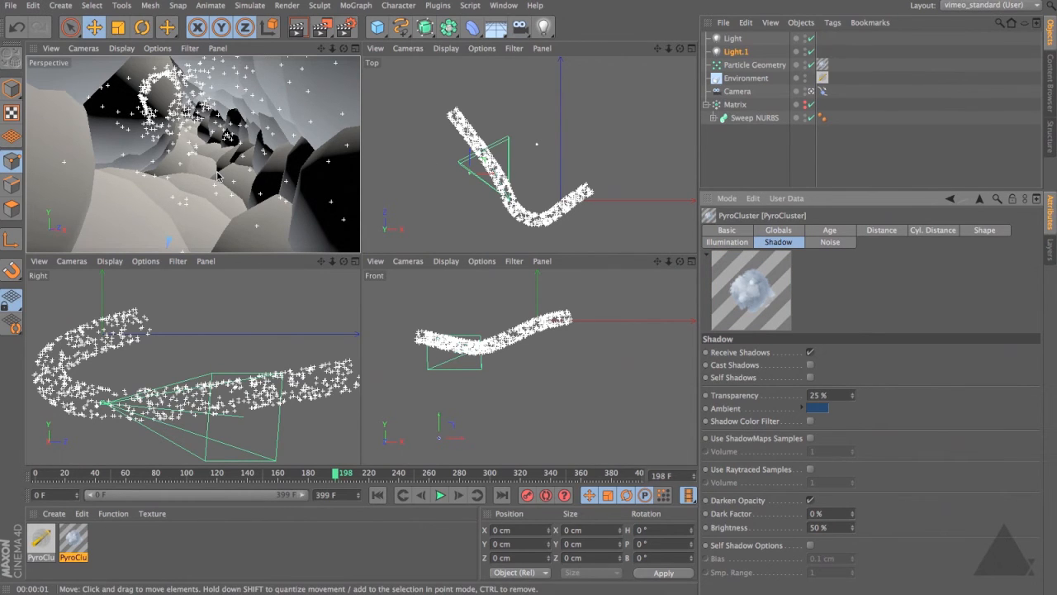
{"action": "key", "text": "ctrl+r"}
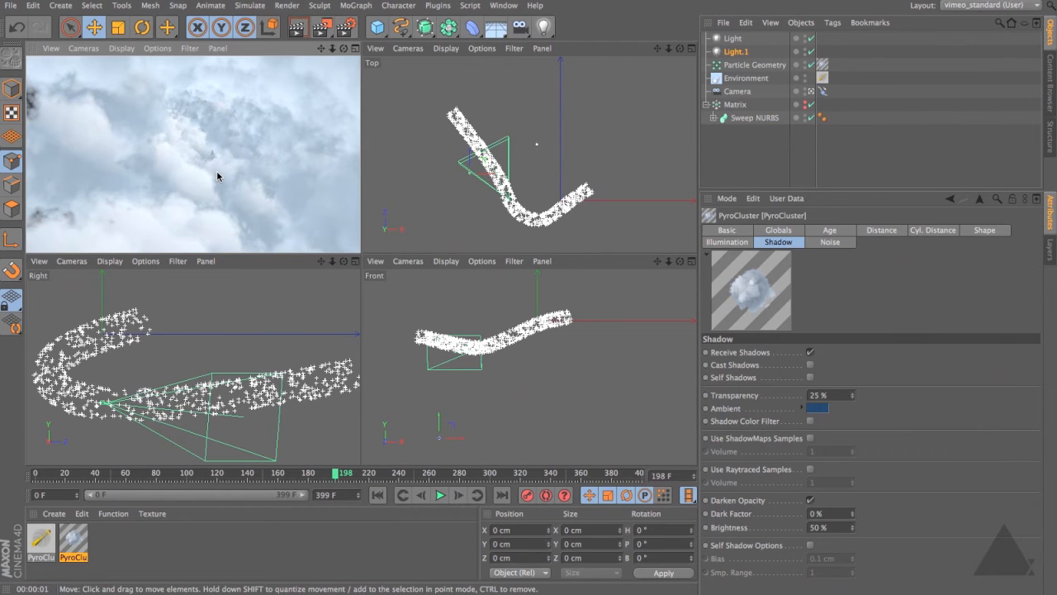
{"action": "left_click", "coordinate": [333, 172]}
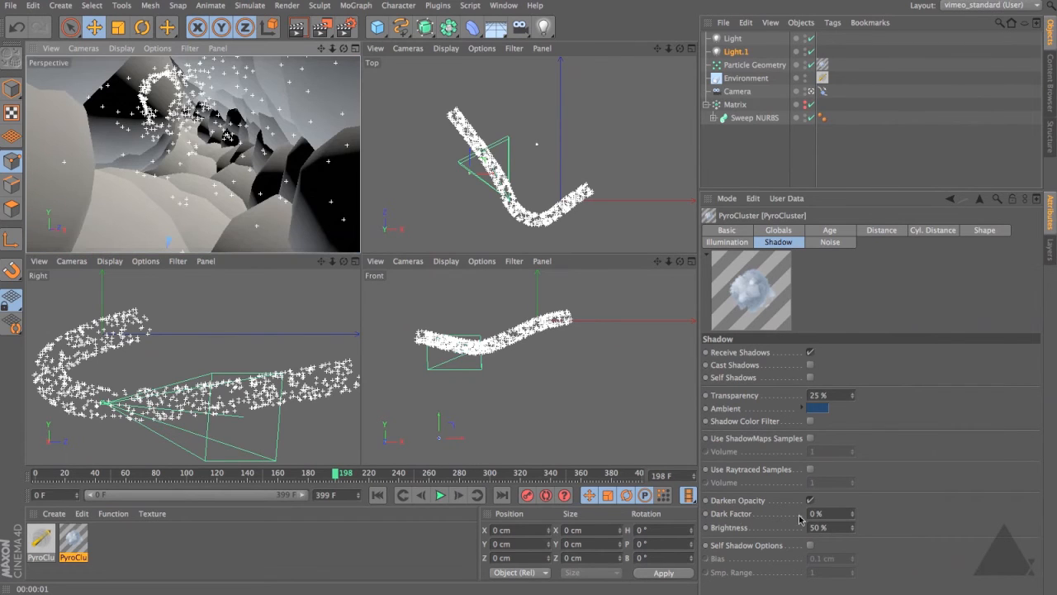
Step: Try dark factors of 50% and -50% for the darkened opacity, comparing them in perspective test renders
{"action": "left_click_drag", "start_coordinate": [852, 514], "coordinate": [852, 474]}
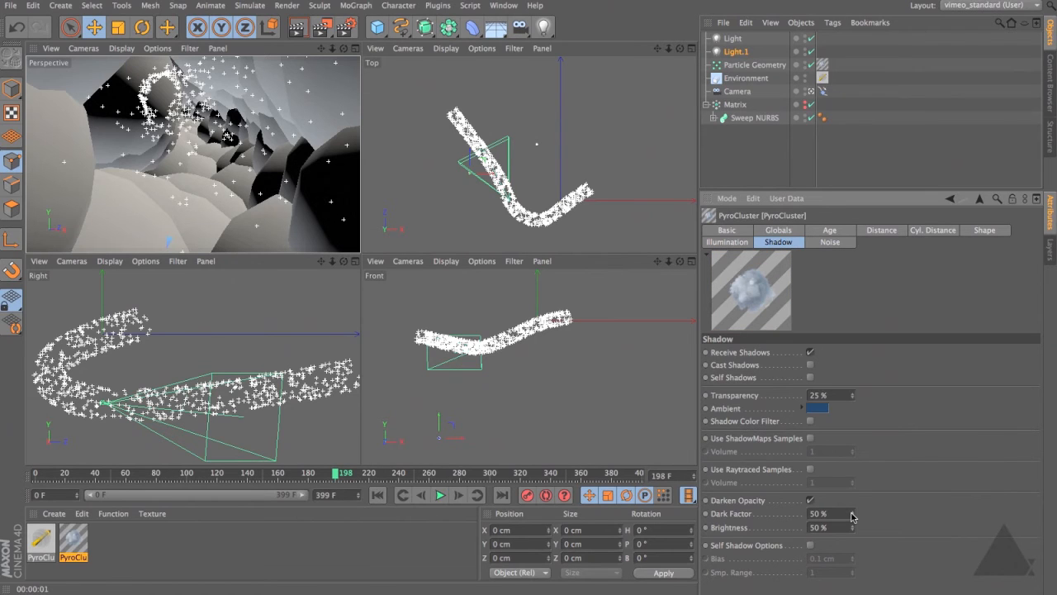
{"action": "key", "text": "ctrl+r"}
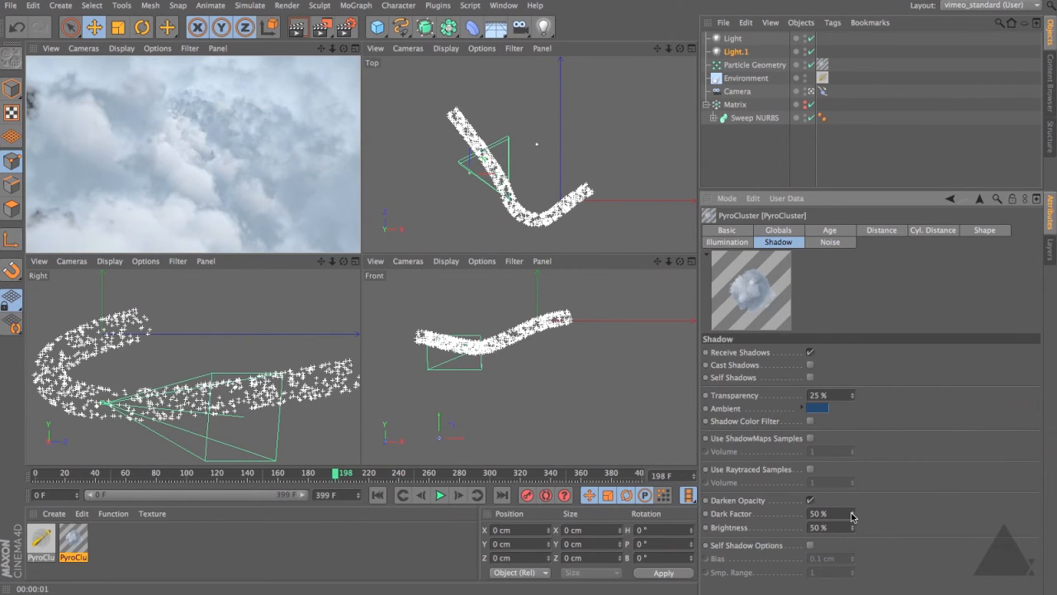
{"action": "left_click_drag", "start_coordinate": [845, 513], "coordinate": [719, 503]}
{"action": "type", "text": "-50"}
{"action": "key", "text": "Return"}
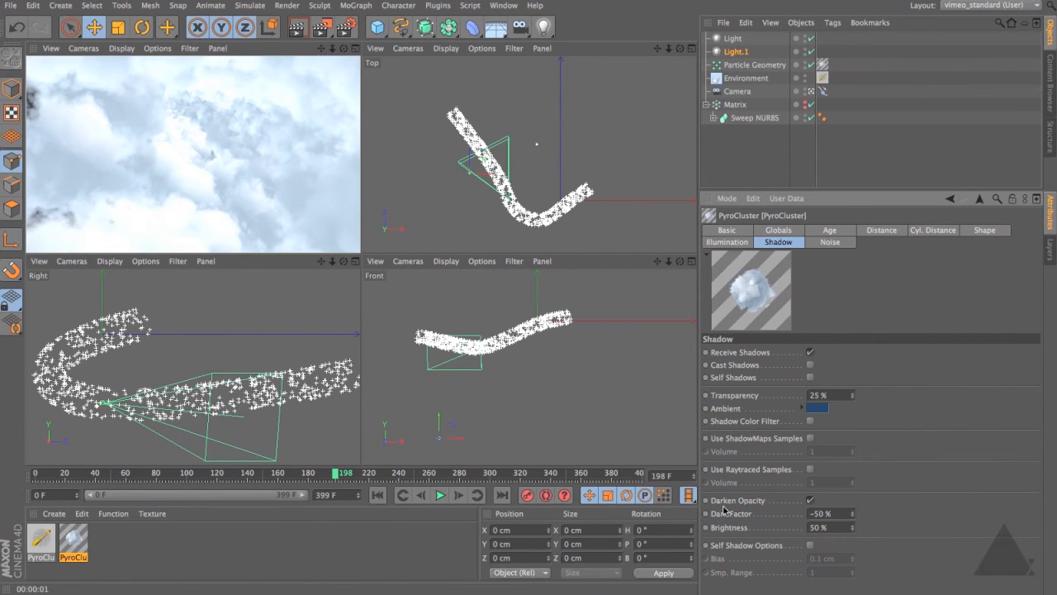
Step: Try a dark factor of -25% with a brightness of 25% and test-render the perspective view
{"action": "left_click", "coordinate": [833, 513]}
{"action": "type", "text": "-25"}
{"action": "key", "text": "Return"}
{"action": "left_click", "coordinate": [835, 527]}
{"action": "type", "text": "25"}
{"action": "key", "text": "Return"}
{"action": "key", "text": "ctrl+r"}
Step: Set the darkened opacity's brightness to 15% and its dark factor to -15%
{"action": "left_click_drag", "start_coordinate": [829, 528], "coordinate": [745, 514]}
{"action": "type", "text": "15"}
{"action": "key", "text": "Return"}
{"action": "left_click_drag", "start_coordinate": [843, 516], "coordinate": [808, 514]}
{"action": "type", "text": "-15"}
{"action": "key", "text": "Return"}
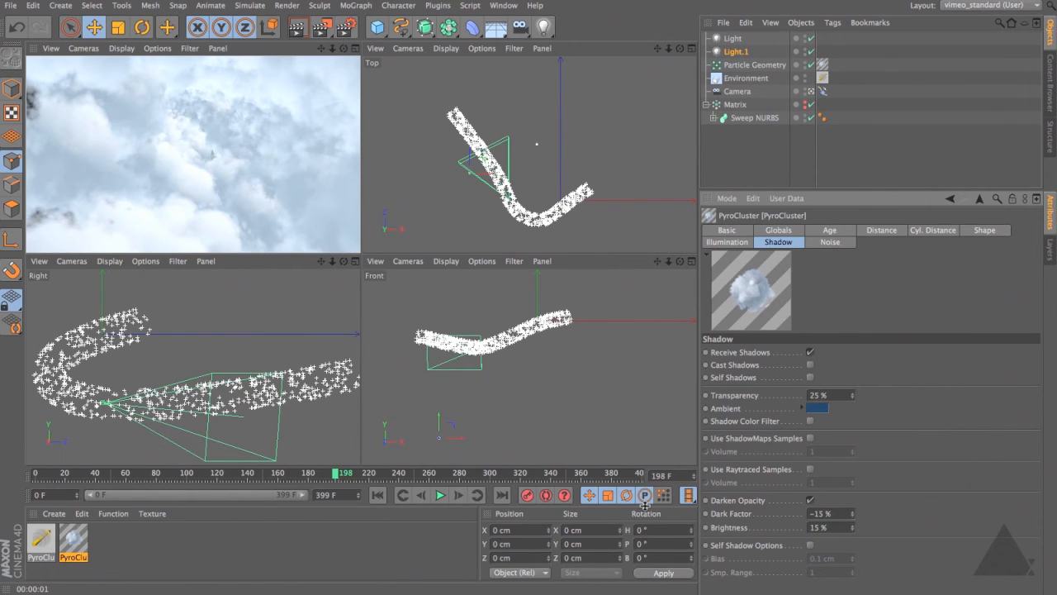
Step: Set the VolumeTracer material's world step size to 10 and test-render the perspective view
{"action": "left_click", "coordinate": [45, 540]}
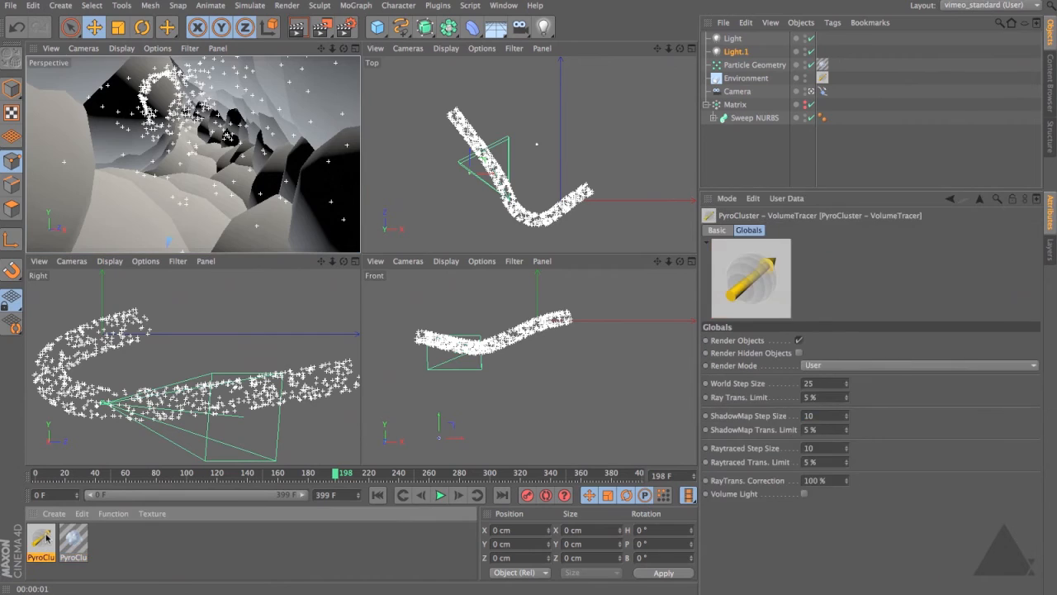
{"action": "left_click", "coordinate": [830, 384]}
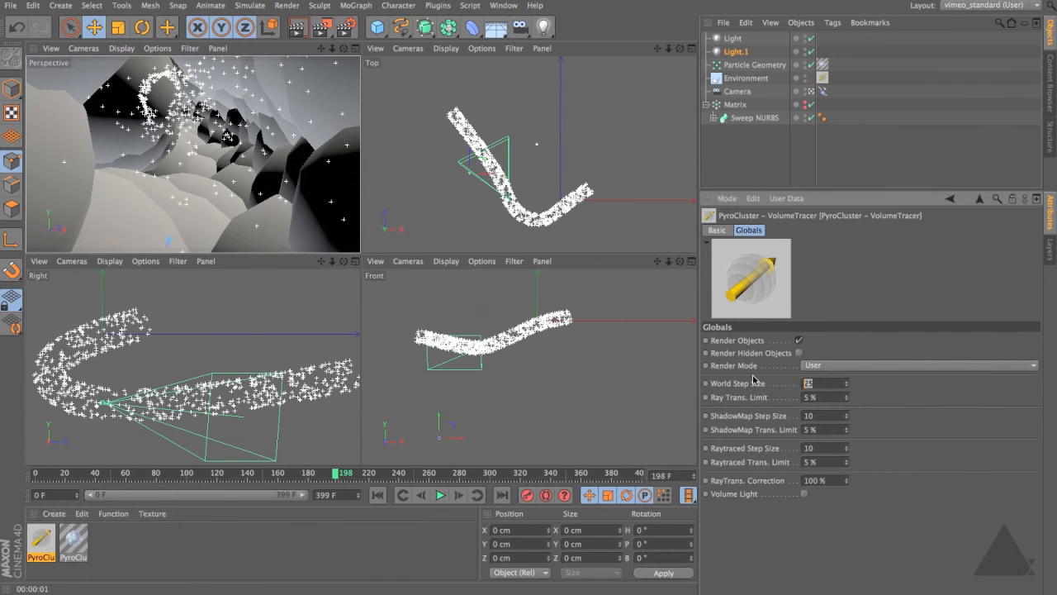
{"action": "type", "text": "10"}
{"action": "key", "text": "Return"}
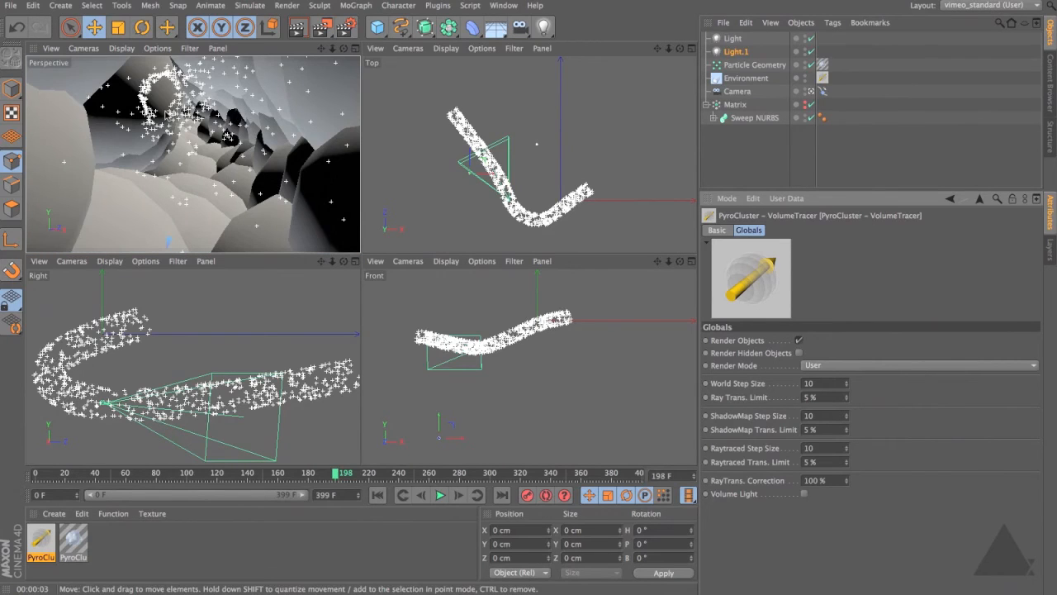
{"action": "key", "text": "ctrl+r"}
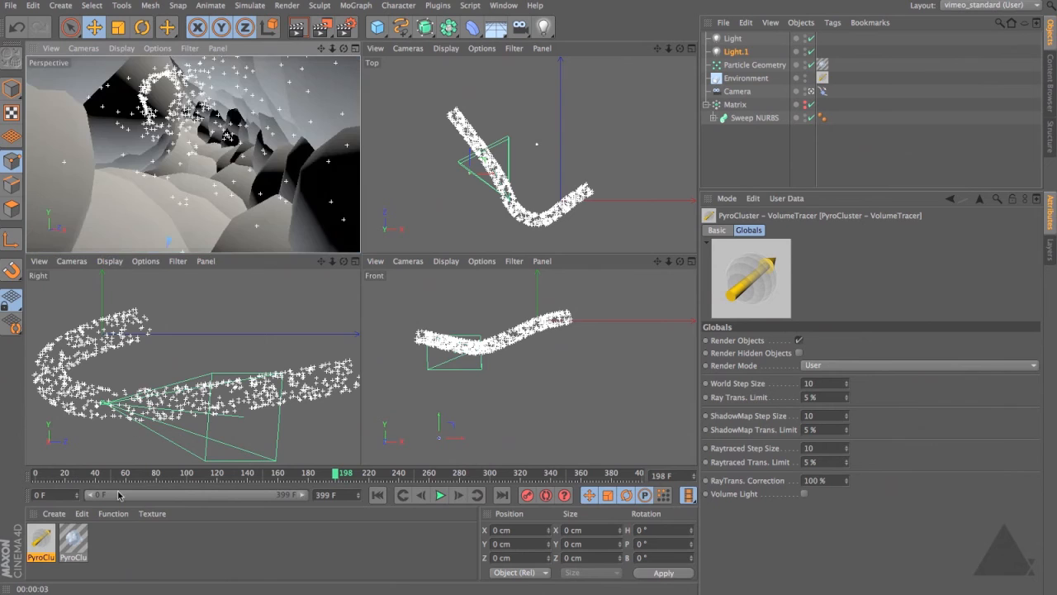
Step: Apply the Cloud settings preset to the PyroCluster material, accept converting its parameters, and test-render the perspective view
{"action": "left_click", "coordinate": [74, 541]}
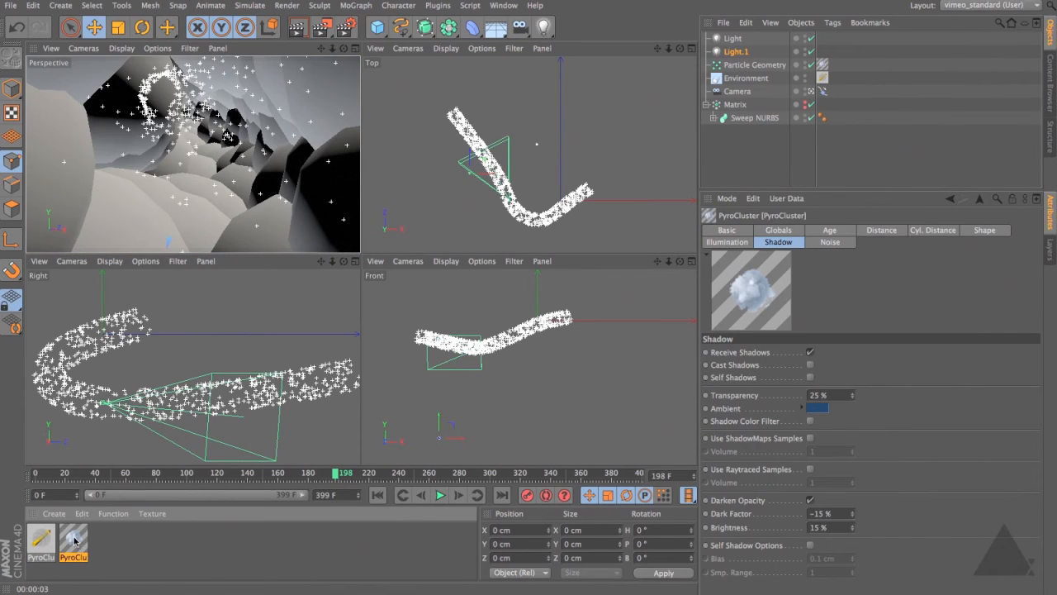
{"action": "left_click", "coordinate": [782, 232]}
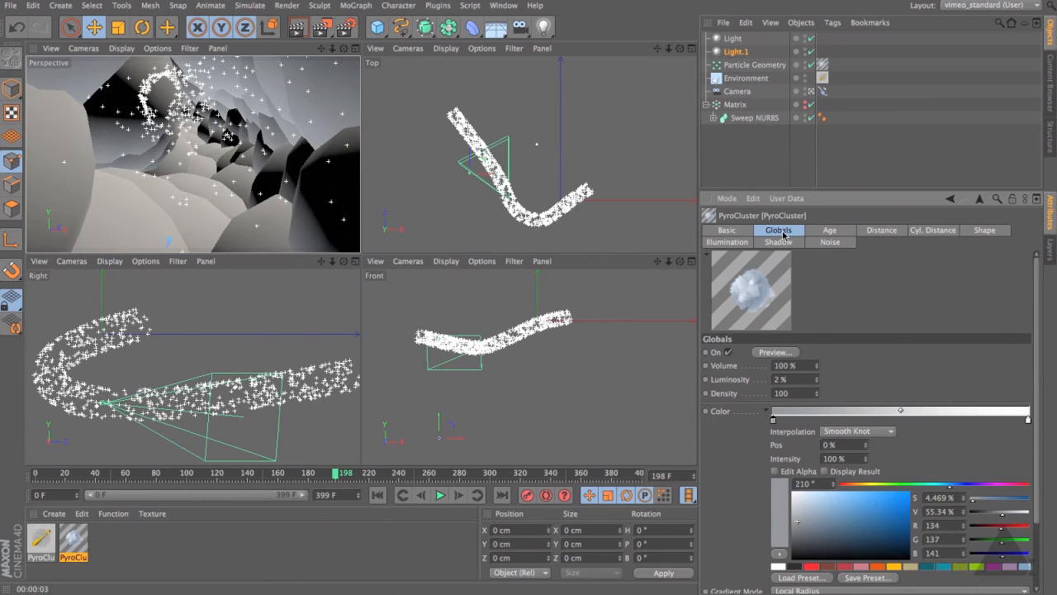
{"action": "left_click", "coordinate": [768, 411]}
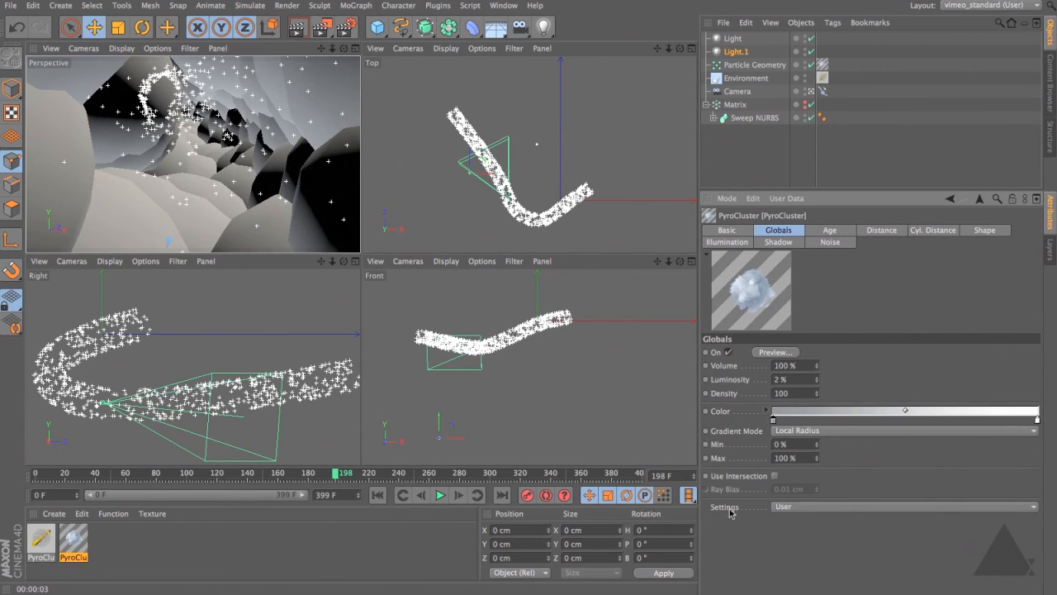
{"action": "left_click", "coordinate": [806, 510]}
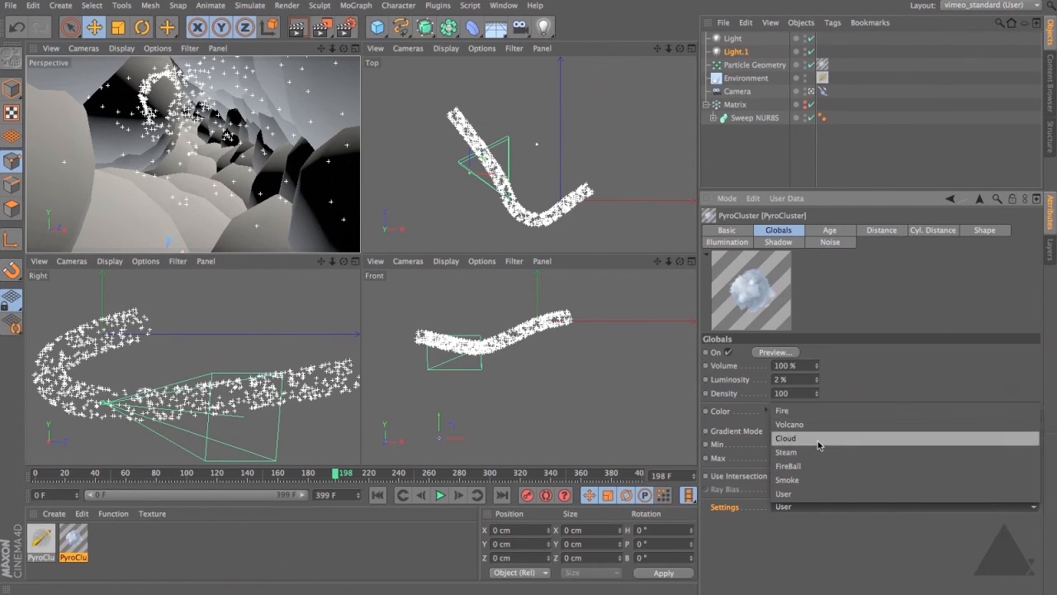
{"action": "left_click", "coordinate": [817, 443]}
{"action": "left_click_drag", "start_coordinate": [388, 5], "coordinate": [478, 207]}
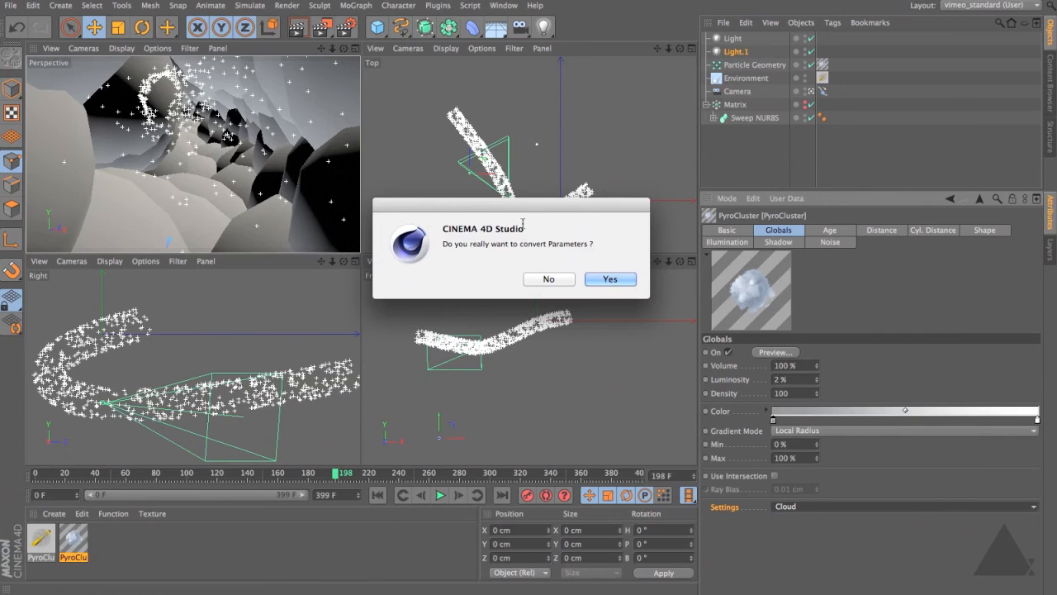
{"action": "left_click", "coordinate": [609, 278]}
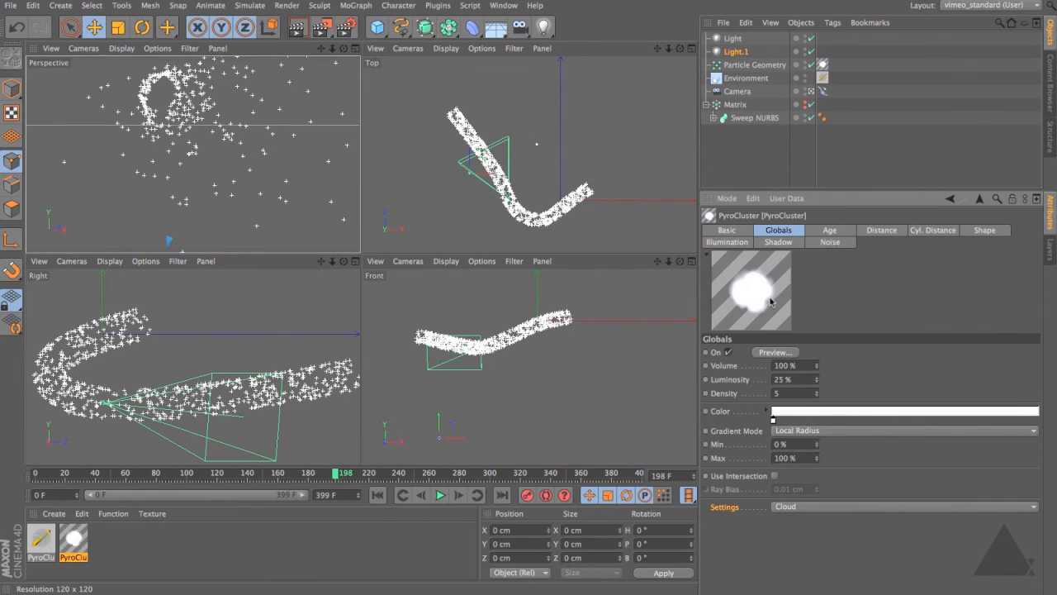
{"action": "key", "text": "ctrl+r"}
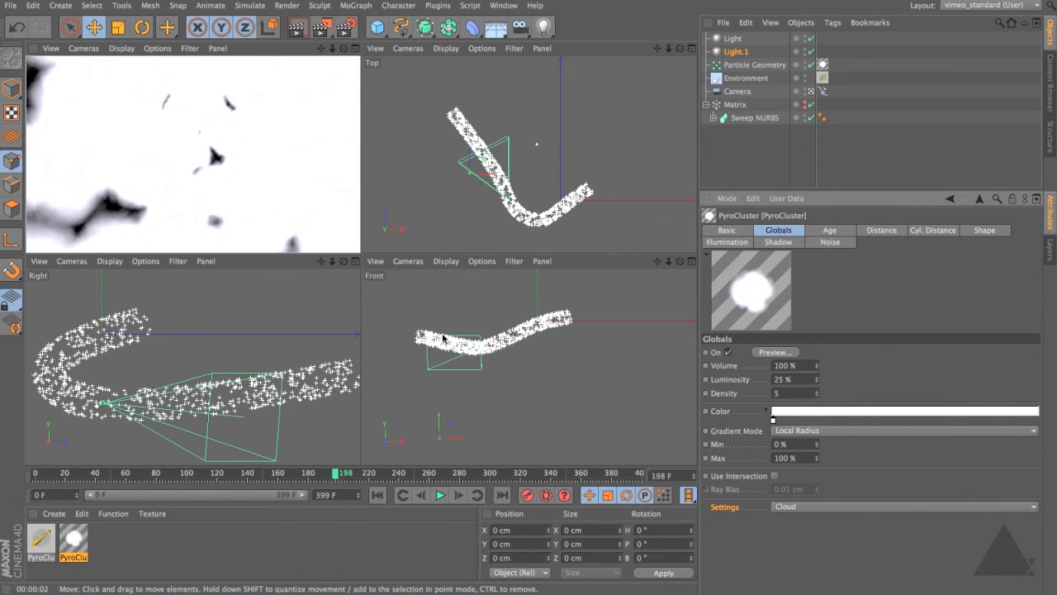
Step: Switch the PyroCluster material to the Smoke settings preset, accept the conversion, and test-render the perspective view
{"action": "left_click", "coordinate": [864, 508]}
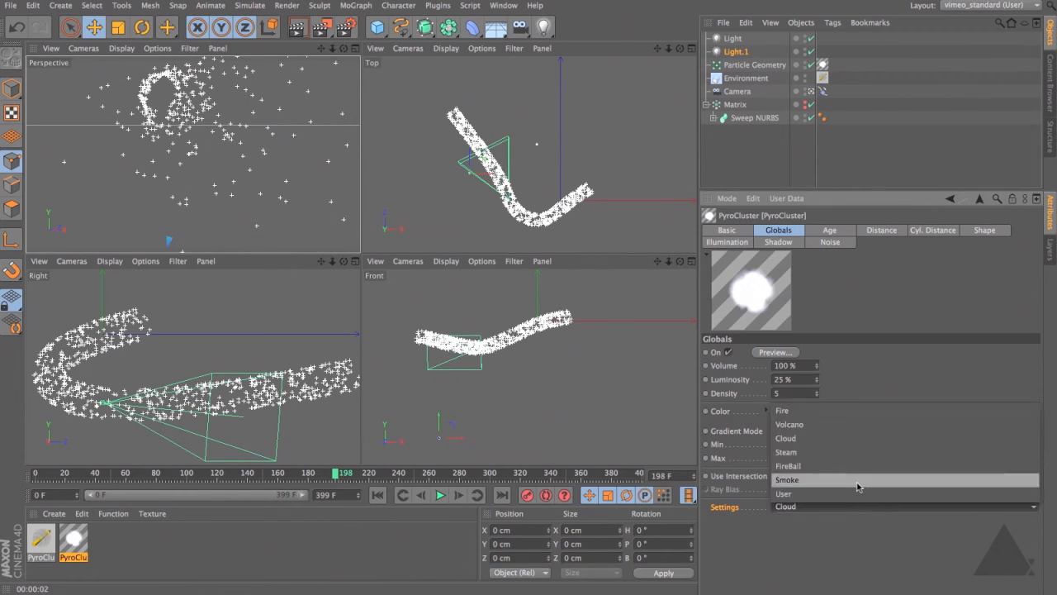
{"action": "left_click", "coordinate": [859, 479]}
{"action": "left_click", "coordinate": [523, 71]}
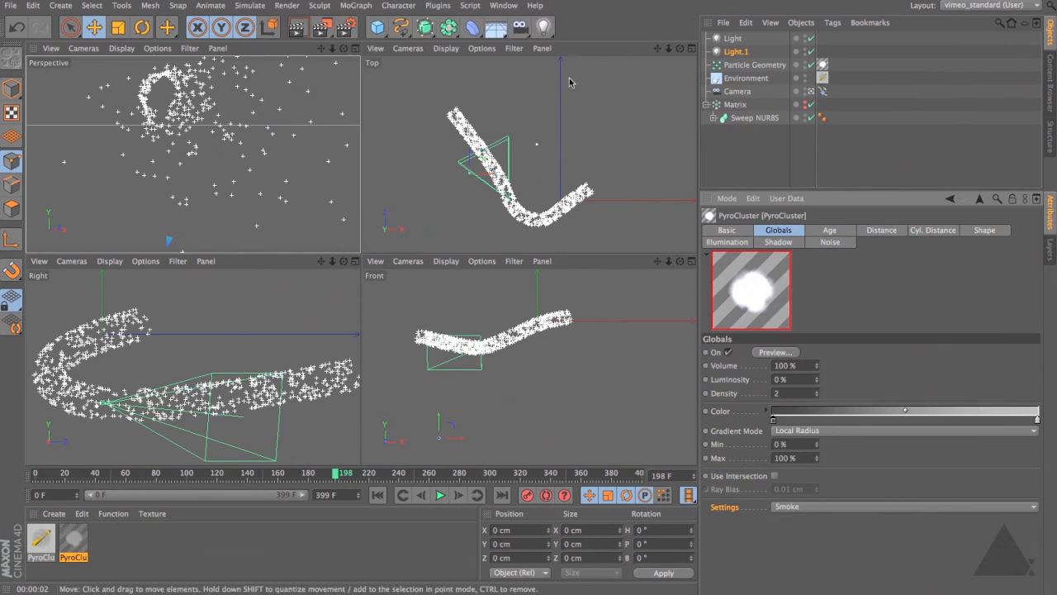
{"action": "key", "text": "ctrl+r"}
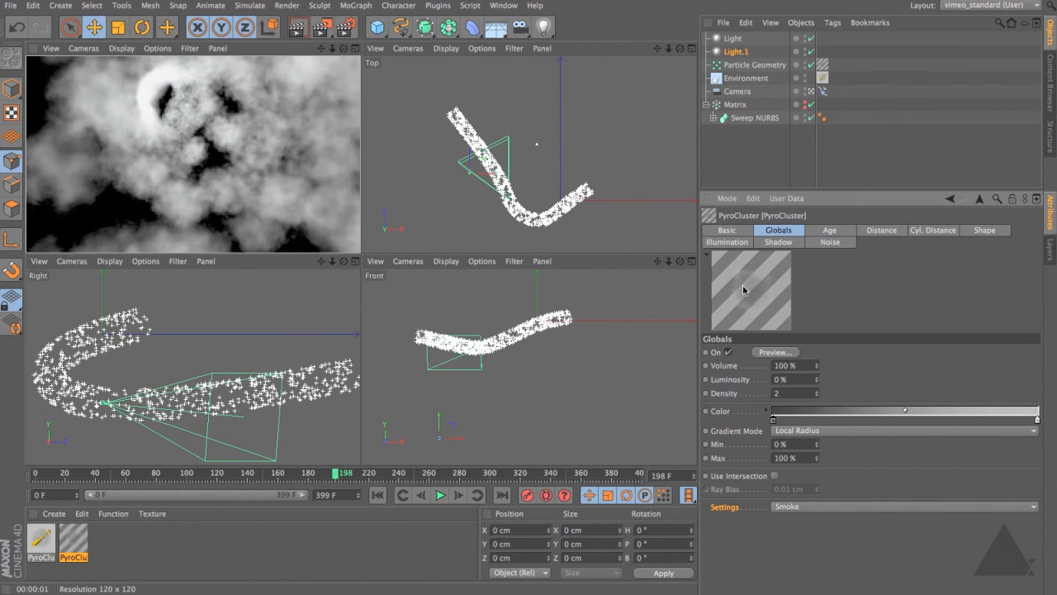
{"action": "left_click", "coordinate": [94, 102]}
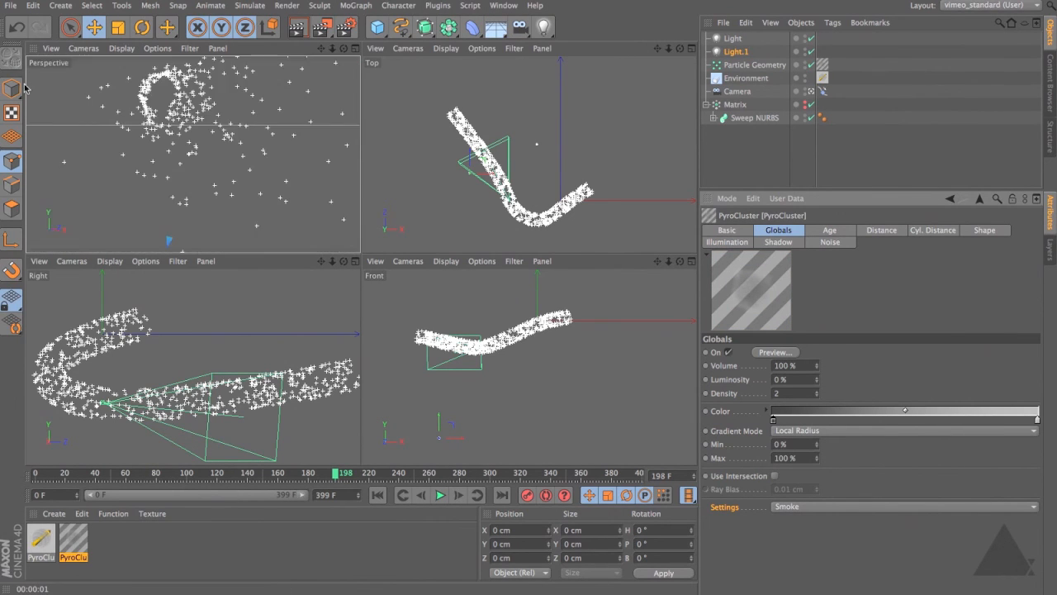
Step: Revert the project to its last saved state to discard the preset changes
{"action": "left_click", "coordinate": [11, 7]}
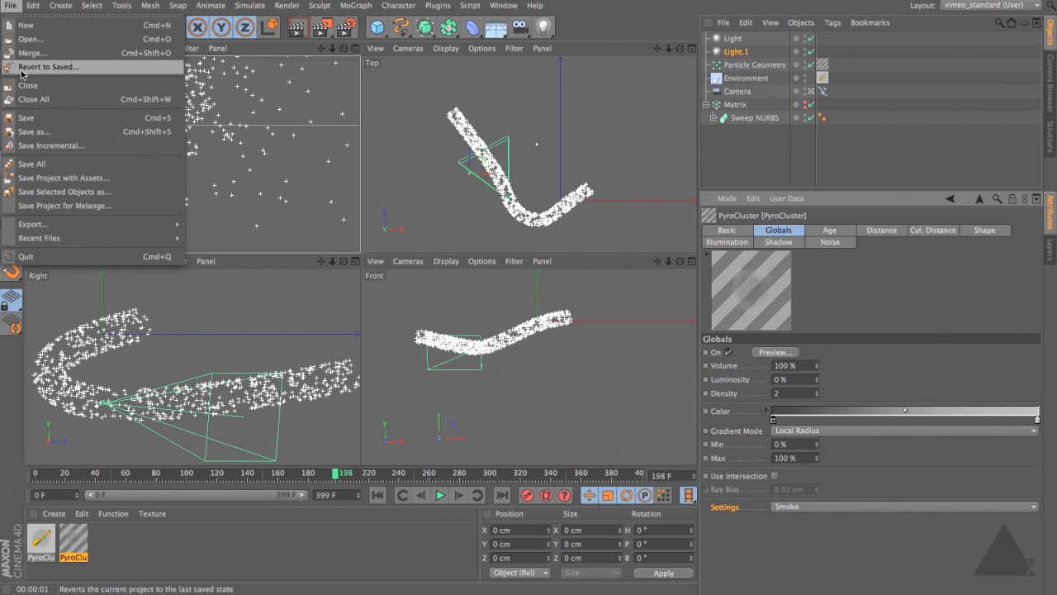
{"action": "left_click", "coordinate": [23, 67]}
{"action": "left_click", "coordinate": [526, 72]}
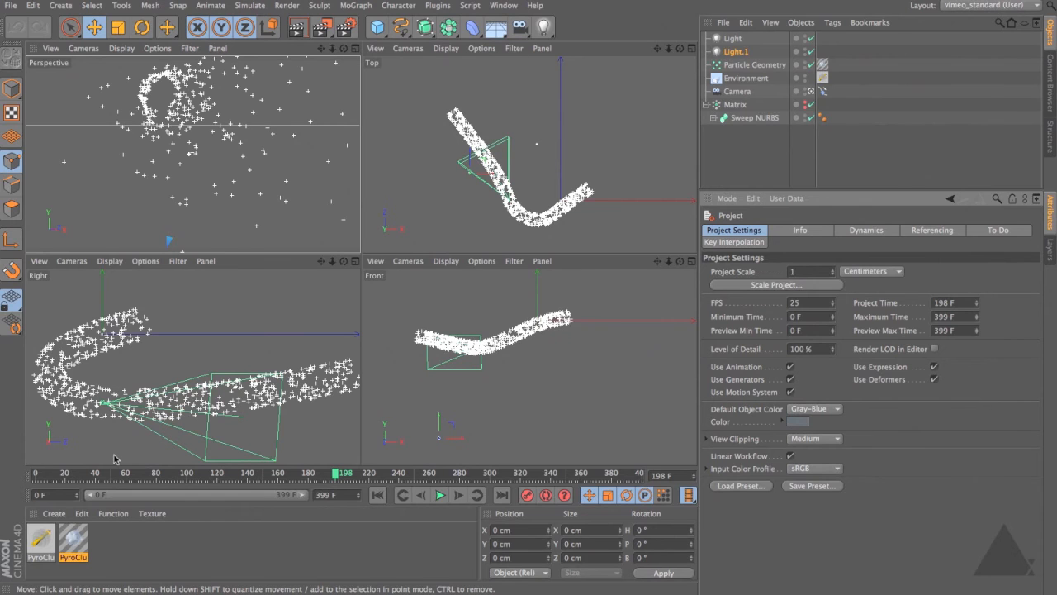
Step: Test-render the perspective view at frame 104, play the animation on to frame 166, and test-render that frame
{"action": "left_click_drag", "start_coordinate": [41, 475], "coordinate": [192, 476]}
{"action": "key", "text": "ctrl+r"}
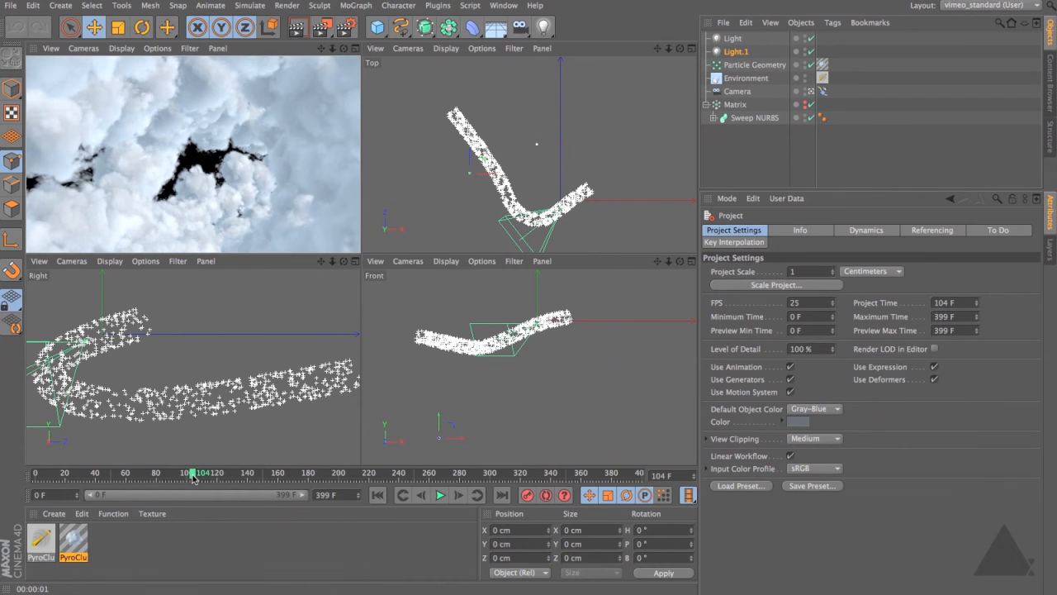
{"action": "left_click", "coordinate": [439, 495]}
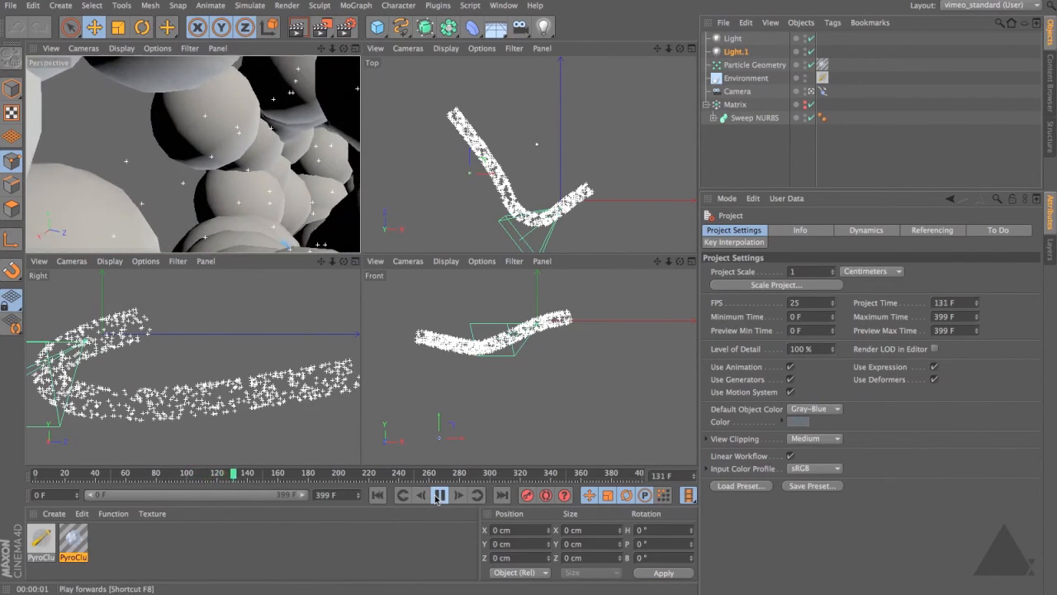
{"action": "left_click", "coordinate": [439, 494]}
{"action": "key", "text": "ctrl+r"}
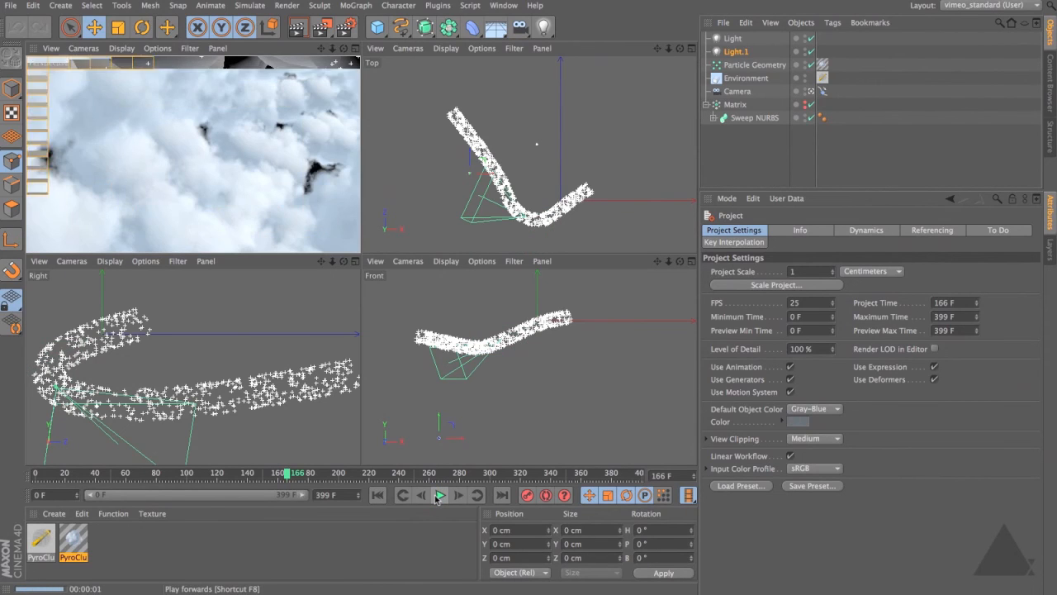
{"action": "key", "text": "a"}
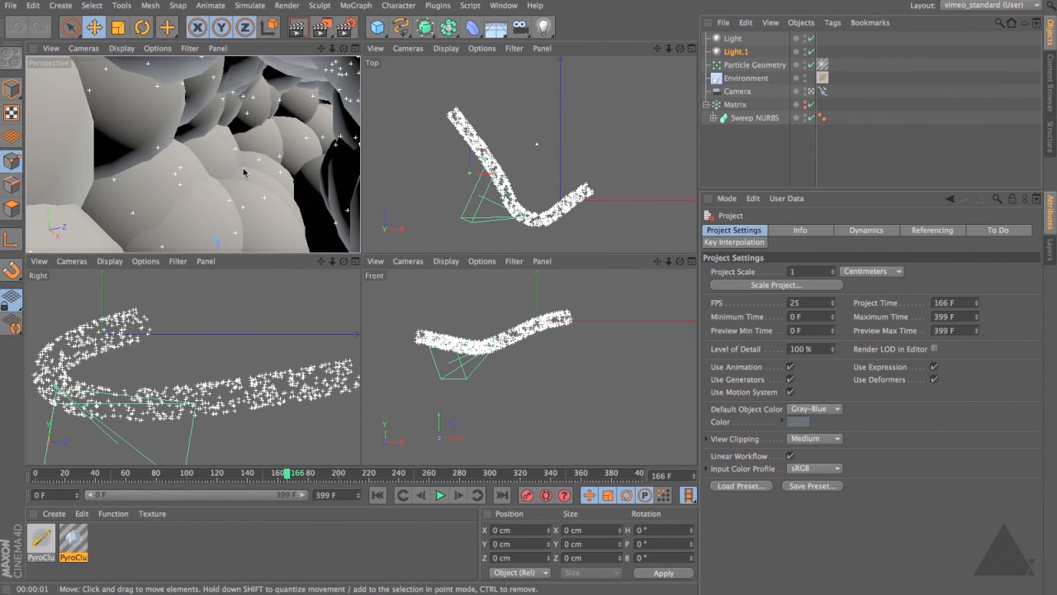
Step: Add a Sky object to the scene and create a new standard material
{"action": "left_click", "coordinate": [495, 26]}
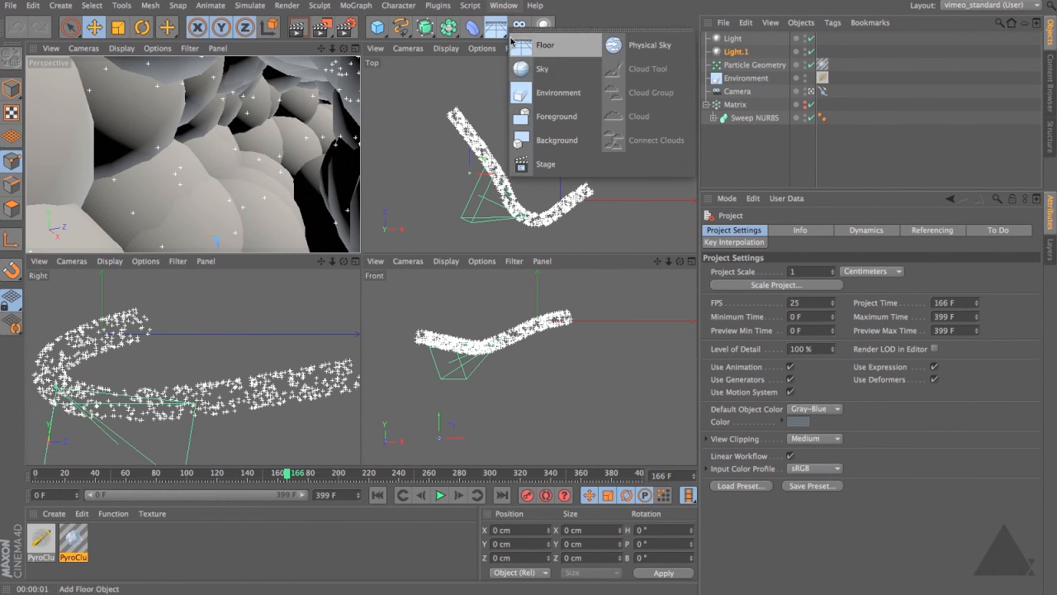
{"action": "left_click", "coordinate": [552, 71]}
{"action": "double_click", "coordinate": [104, 546]}
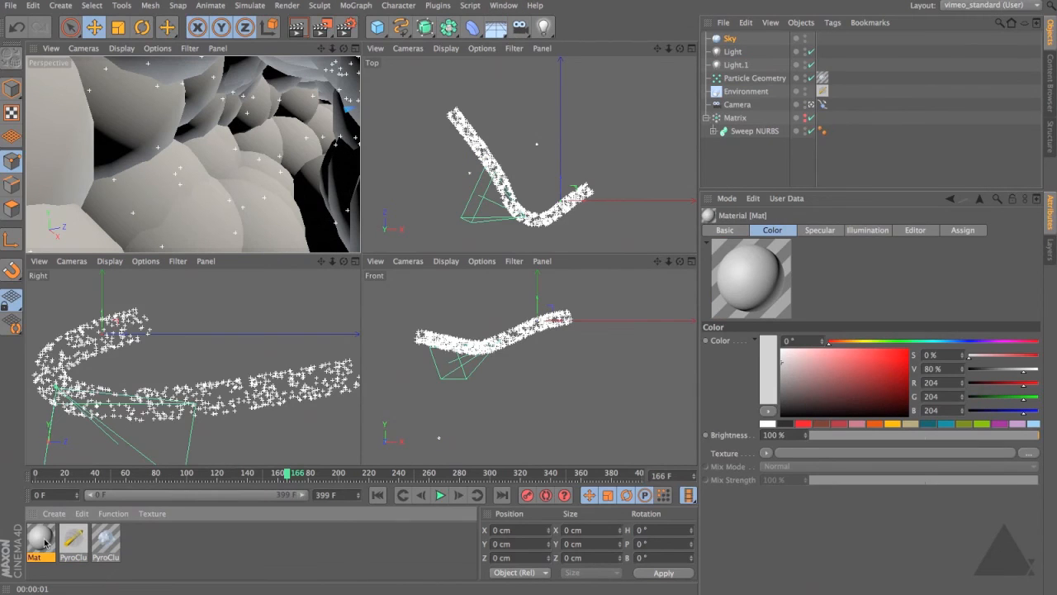
Step: Turn off the new material's Color and Specular channels and enable Luminance
{"action": "left_click", "coordinate": [724, 230]}
{"action": "left_click", "coordinate": [766, 367]}
{"action": "left_click", "coordinate": [766, 380]}
{"action": "left_click", "coordinate": [766, 430]}
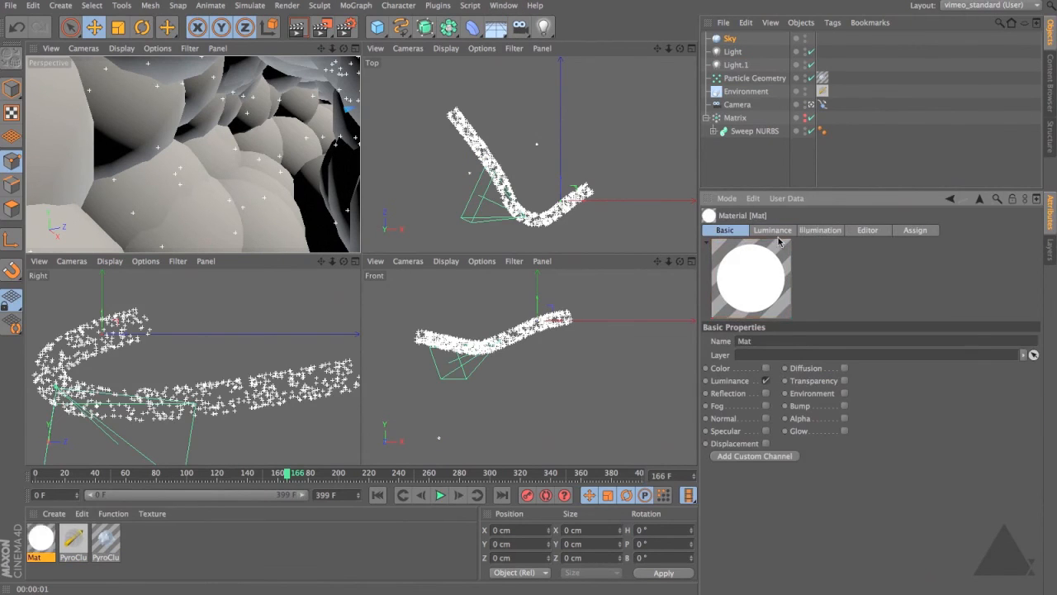
Step: Load a Gradient shader into the material's luminance texture and set its type to 2D - V
{"action": "left_click", "coordinate": [780, 231]}
{"action": "left_click", "coordinate": [766, 453]}
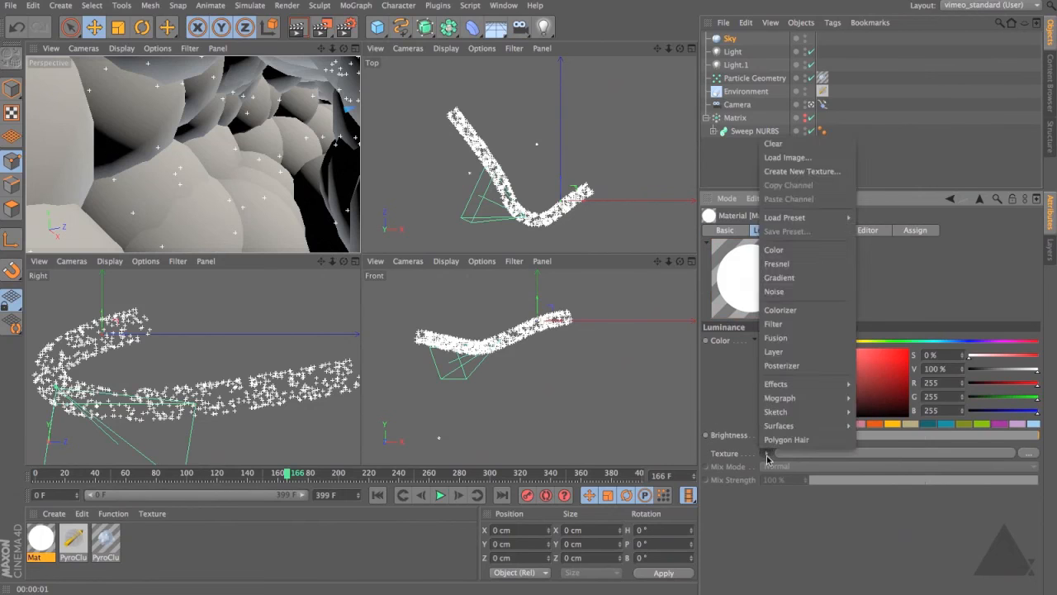
{"action": "left_click", "coordinate": [781, 278]}
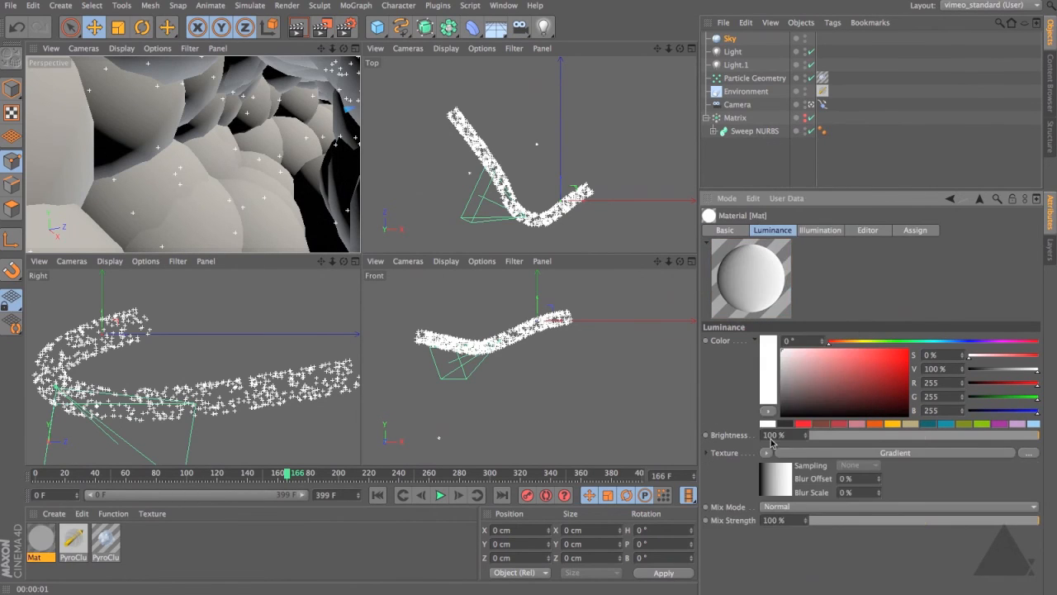
{"action": "left_click", "coordinate": [781, 475]}
{"action": "left_click", "coordinate": [825, 361]}
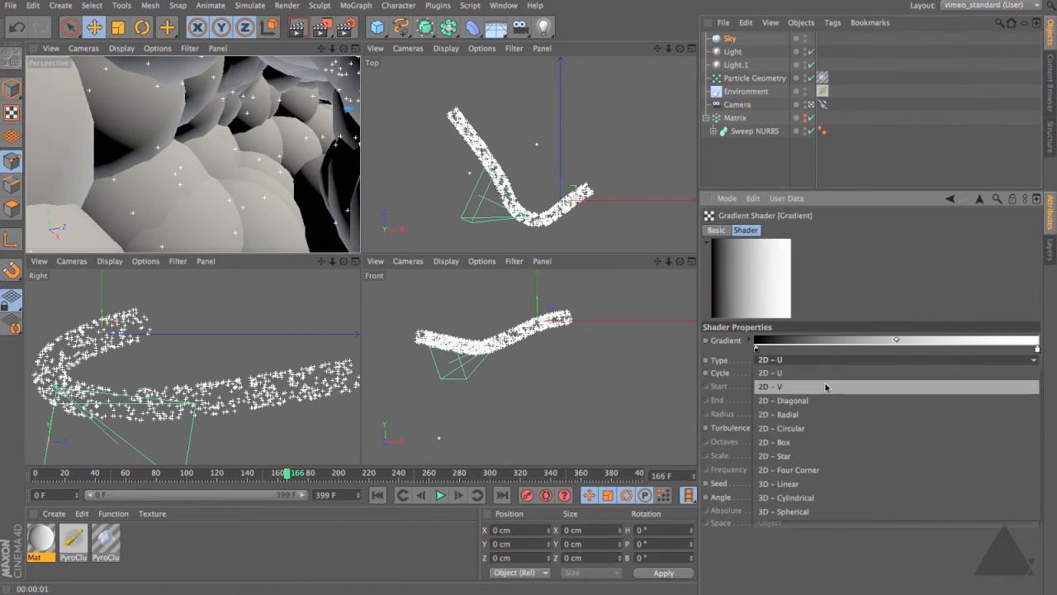
{"action": "left_click", "coordinate": [823, 387]}
Step: Set the gradient's first knot to a pale grey-blue with hue 195°, saturation about 6.8% and value about 86.4%
{"action": "left_click", "coordinate": [750, 341]}
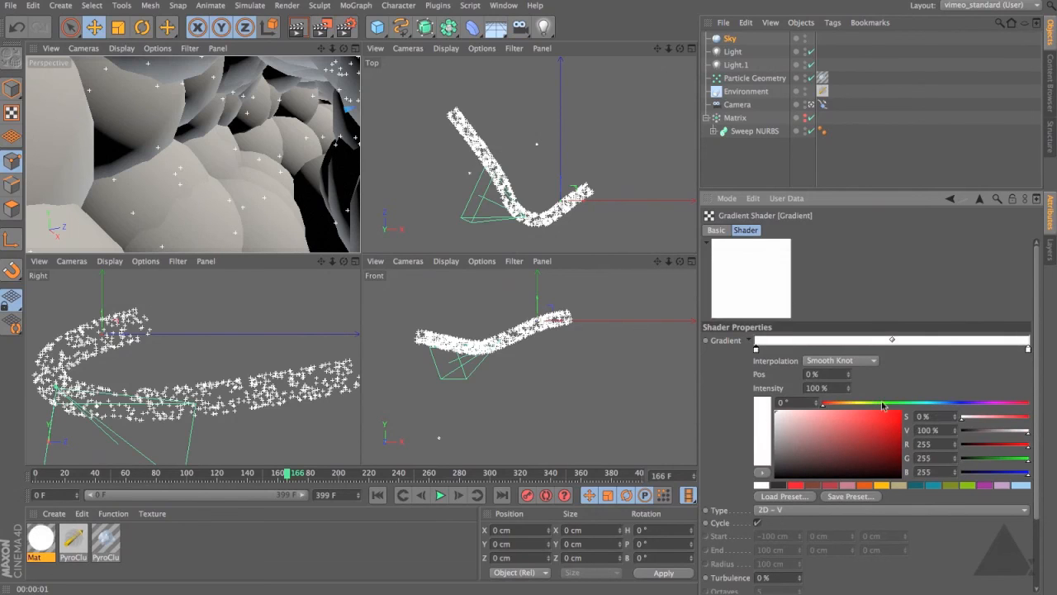
{"action": "left_click", "coordinate": [932, 403]}
{"action": "left_click", "coordinate": [935, 403]}
{"action": "left_click", "coordinate": [781, 417]}
{"action": "left_click", "coordinate": [784, 416]}
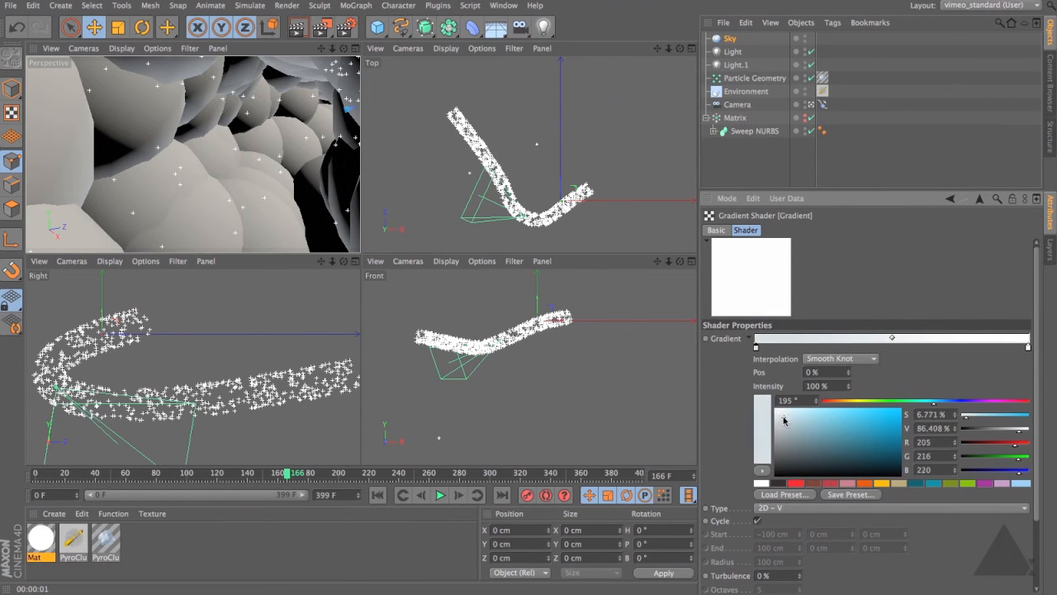
Step: Set the gradient's end knot to light blue with hue 203°, saturation 27.6% and value 83.5%, and set turbulence to 30%
{"action": "left_click", "coordinate": [1028, 348]}
{"action": "left_click", "coordinate": [940, 401]}
{"action": "left_click_drag", "start_coordinate": [787, 420], "coordinate": [811, 418]}
{"action": "left_click", "coordinate": [806, 417]}
{"action": "left_click", "coordinate": [810, 420]}
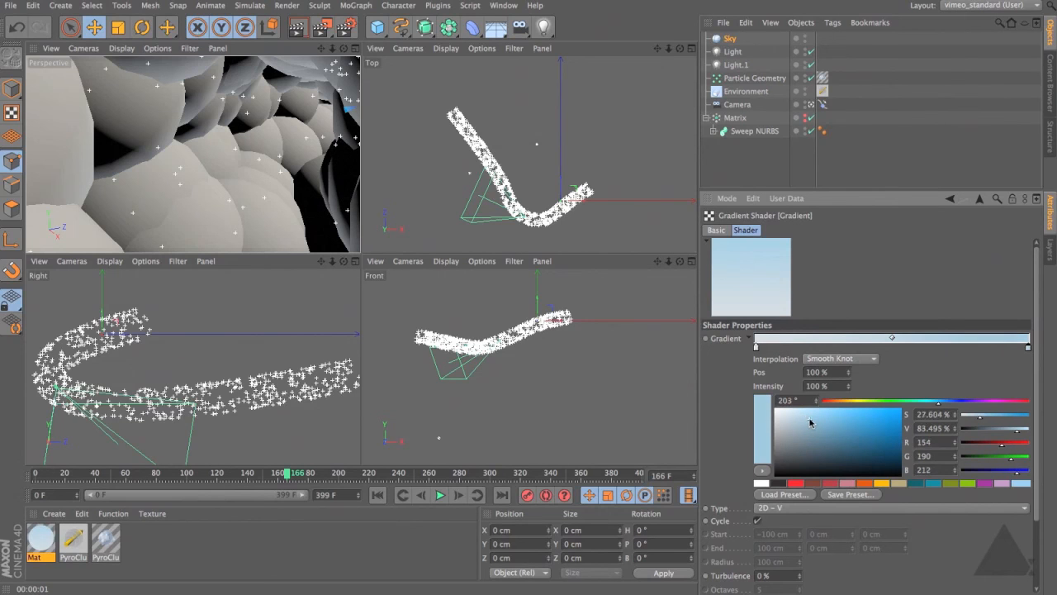
{"action": "left_click_drag", "start_coordinate": [799, 575], "coordinate": [801, 576]}
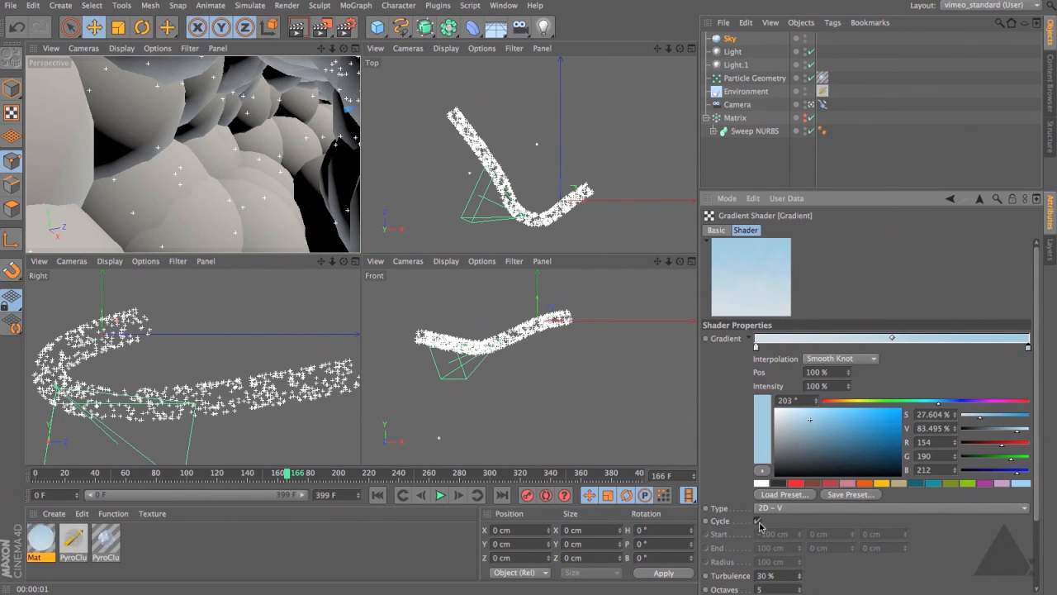
Step: Apply the gradient material to the Sky object and test-render the perspective view
{"action": "left_click_drag", "start_coordinate": [36, 538], "coordinate": [730, 41]}
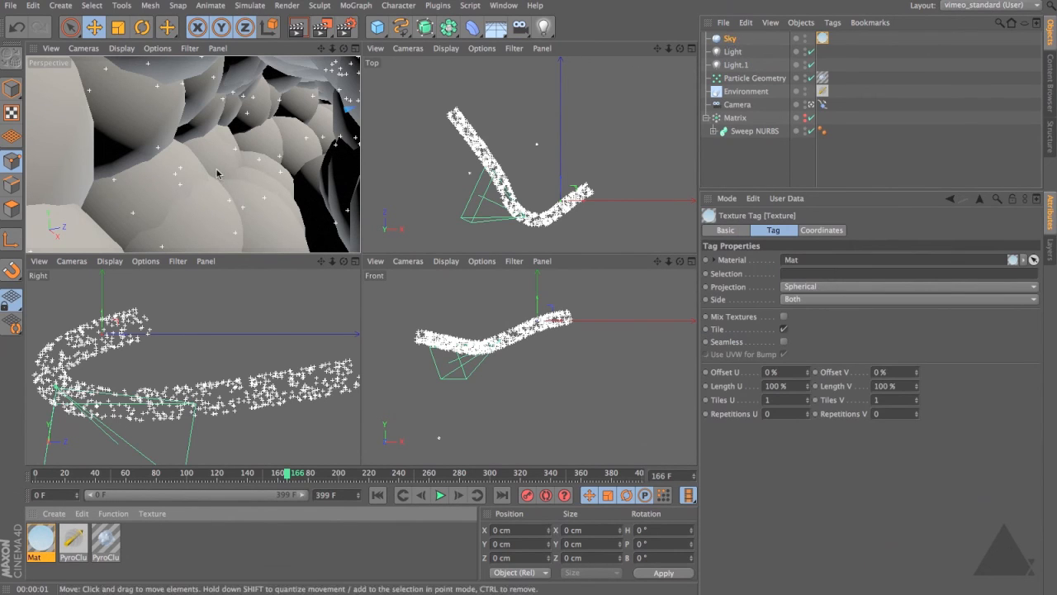
{"action": "key", "text": "super+r"}
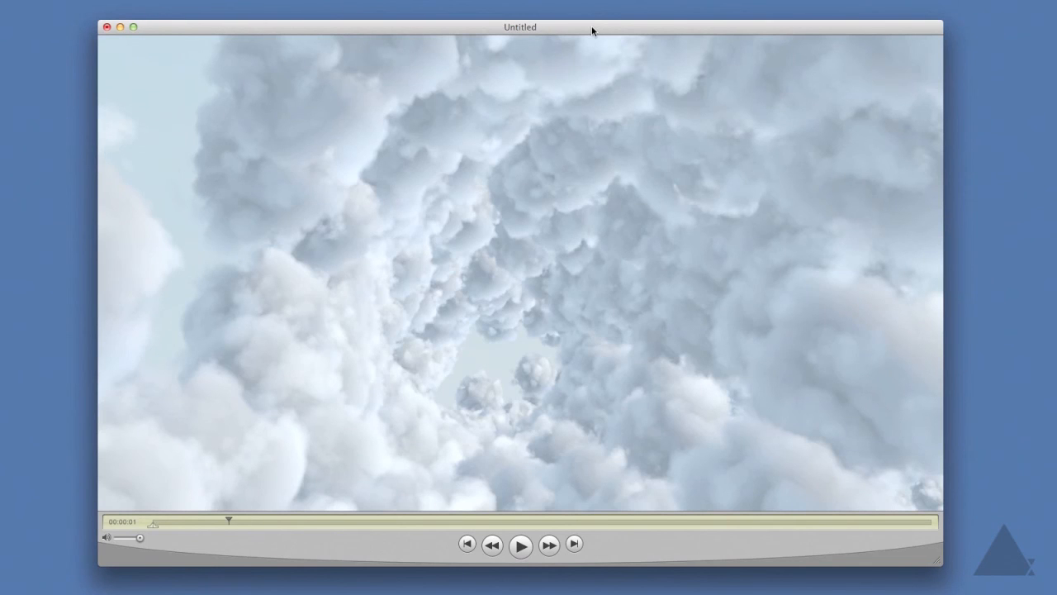
Step: Scrub through the opening of the rendered cloud-flight movie in the movie player and return to its first frame
{"action": "mouse_move", "coordinate": [198, 523]}
{"action": "left_mouse_down"}
{"action": "mouse_move", "coordinate": [164, 526]}
{"action": "mouse_move", "coordinate": [193, 522]}
{"action": "left_mouse_up"}
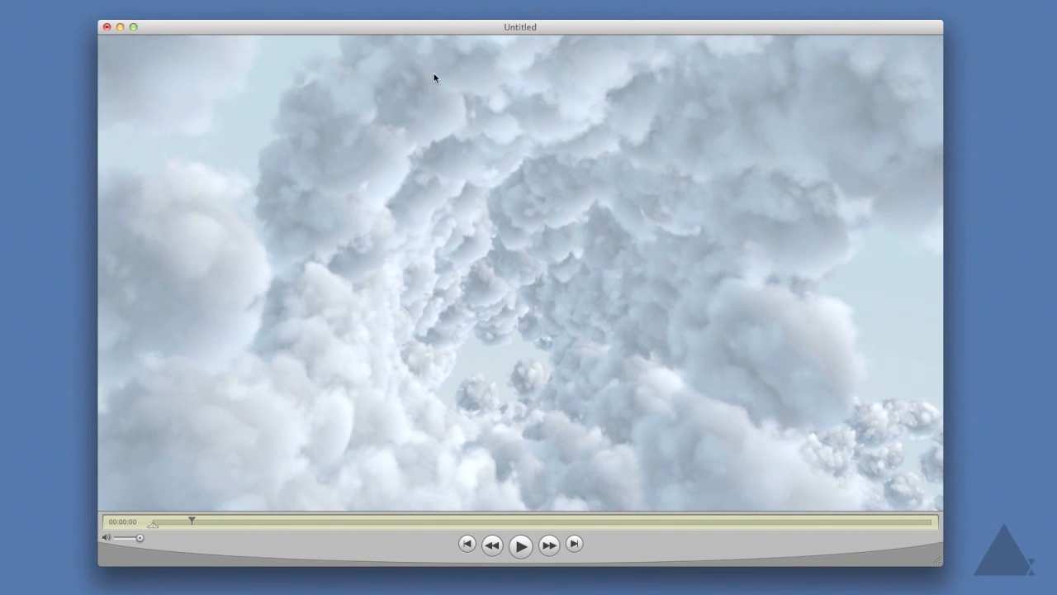
{"action": "left_click_drag", "start_coordinate": [204, 522], "coordinate": [139, 583]}
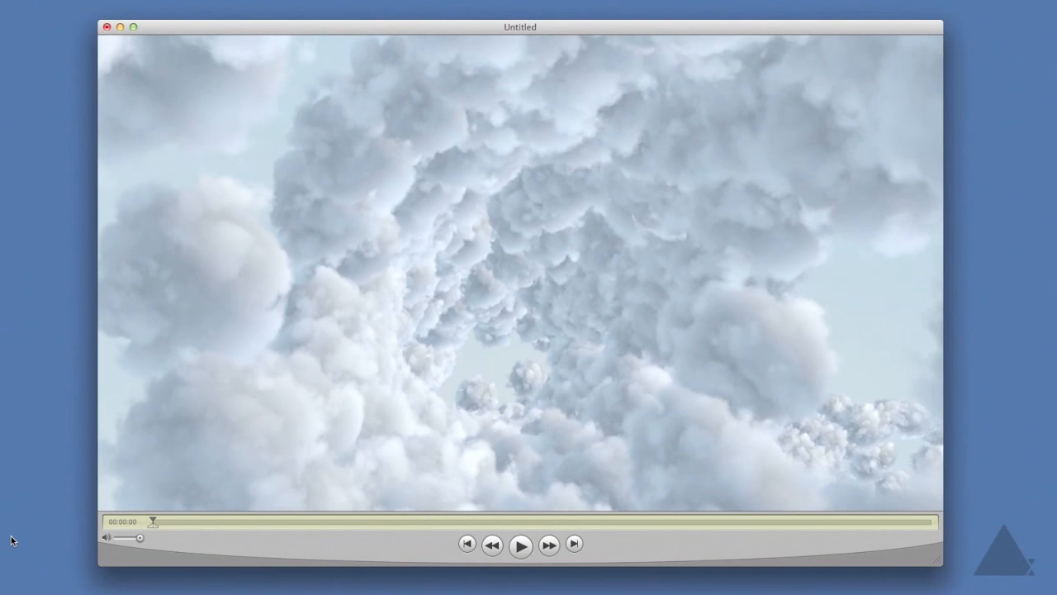